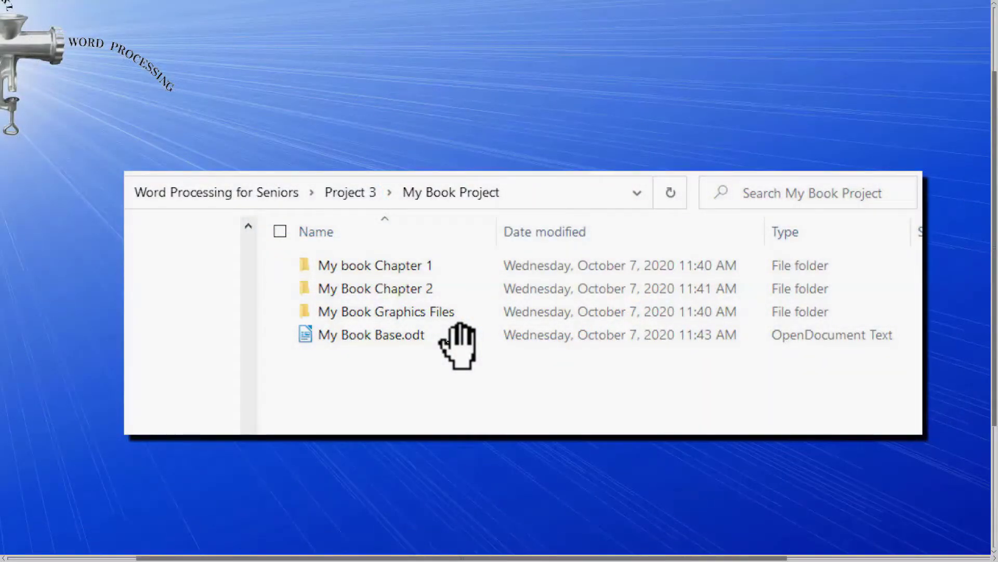
Step: Open My Book Base.odt from the My Book Project folder in Writer
double_click(387, 335)
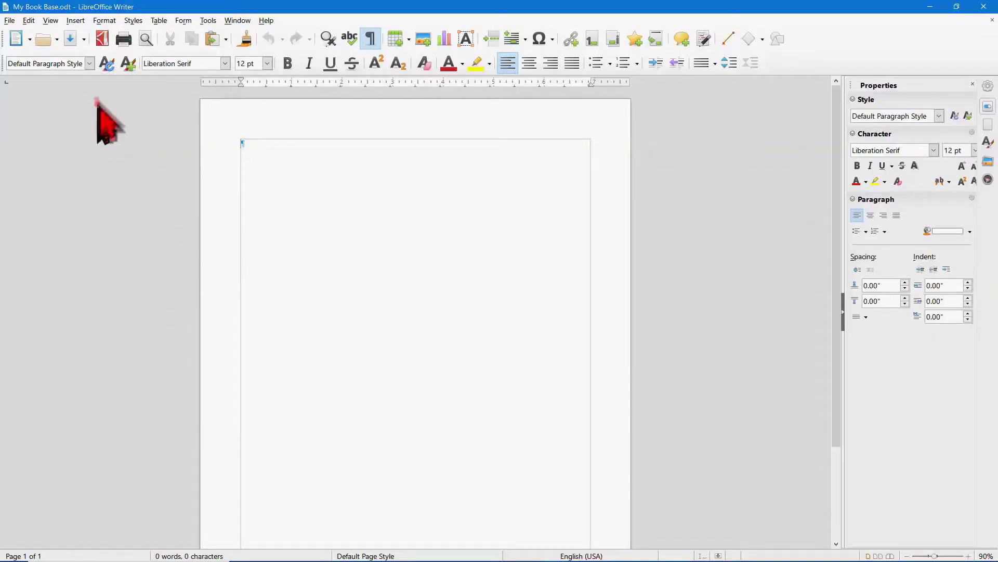
Step: Dismiss the Save options without saving and switch to the Creating Page Styles instructions in Adobe Reader
click(83, 39)
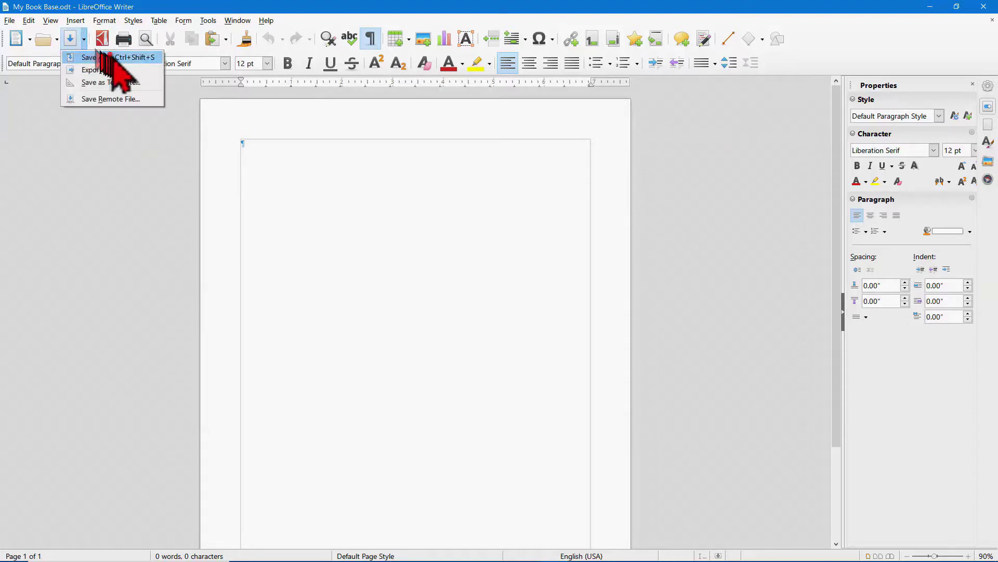
click(88, 117)
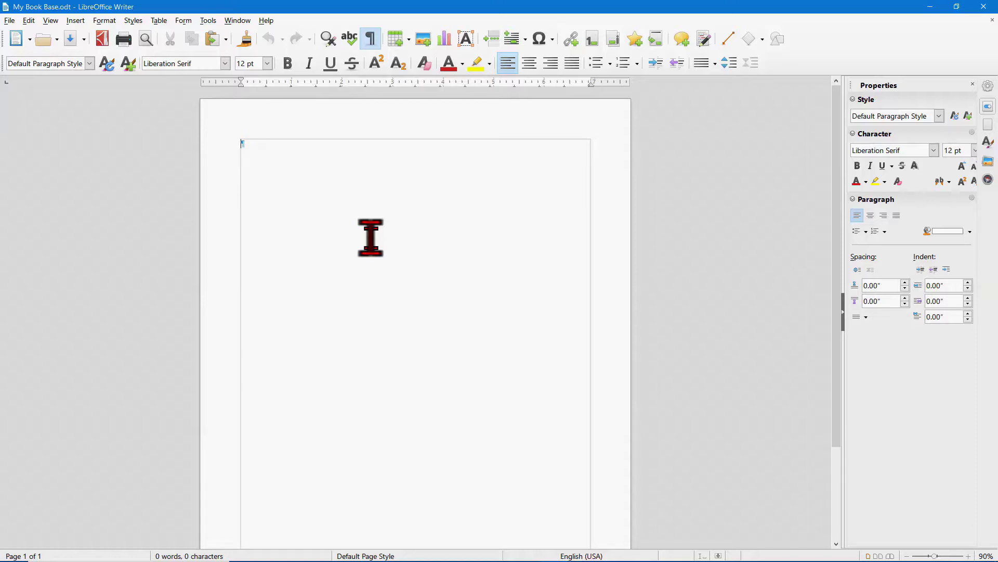
key(alt+Tab)
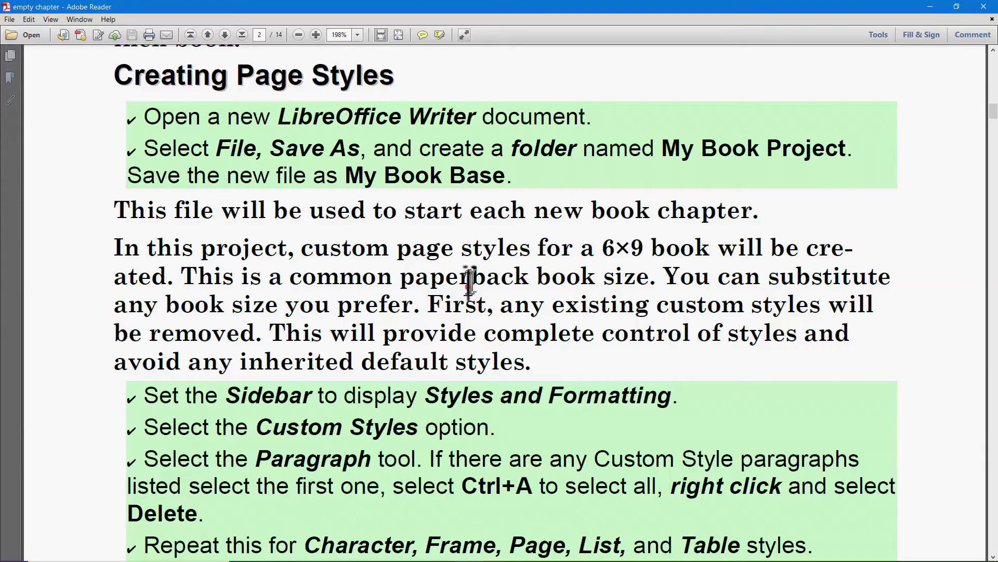
Step: Read through the page-style cleanup steps, then return to Writer's empty Custom Styles list
scroll(484, 273, down, 1)
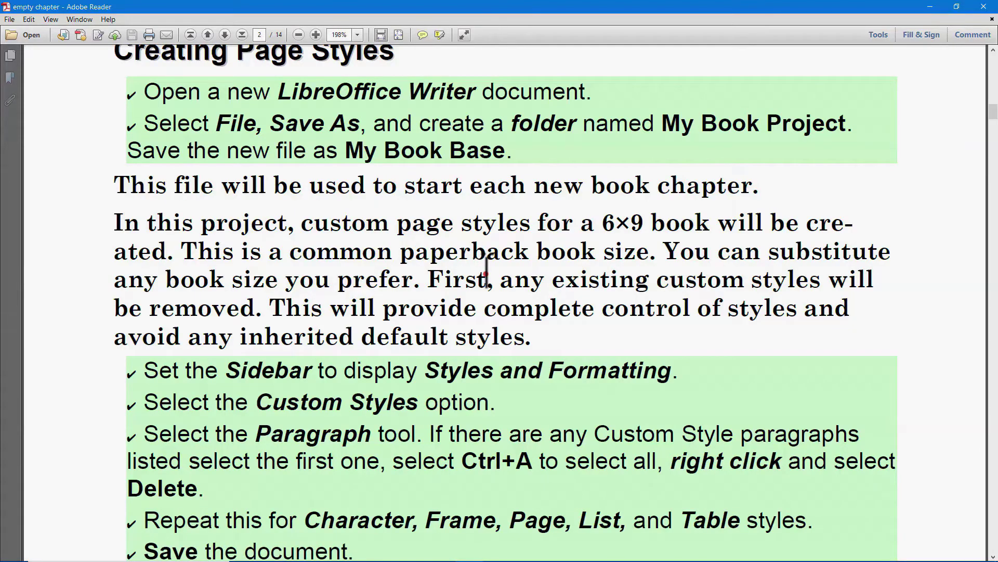
scroll(478, 270, down, 3)
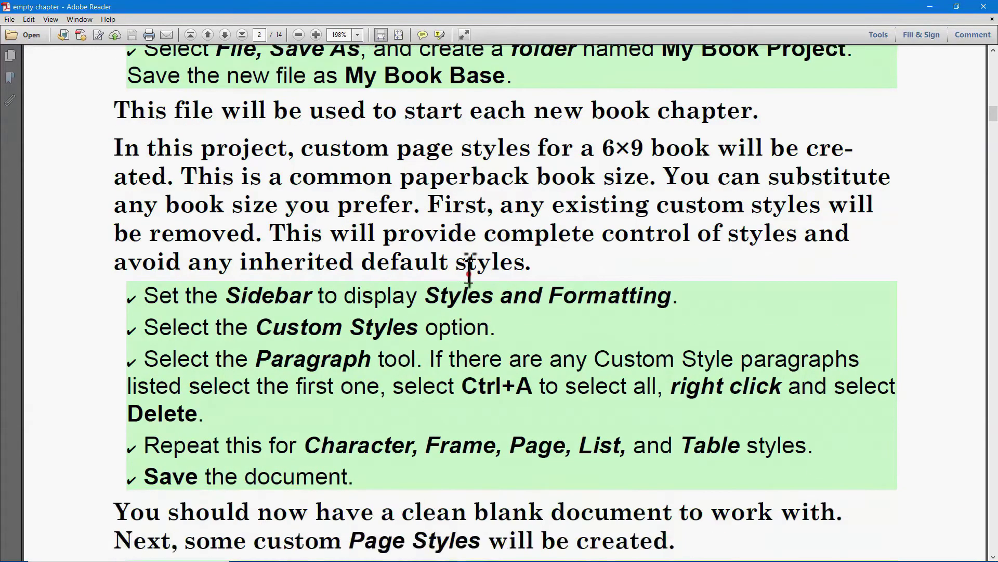
scroll(468, 271, down, 3)
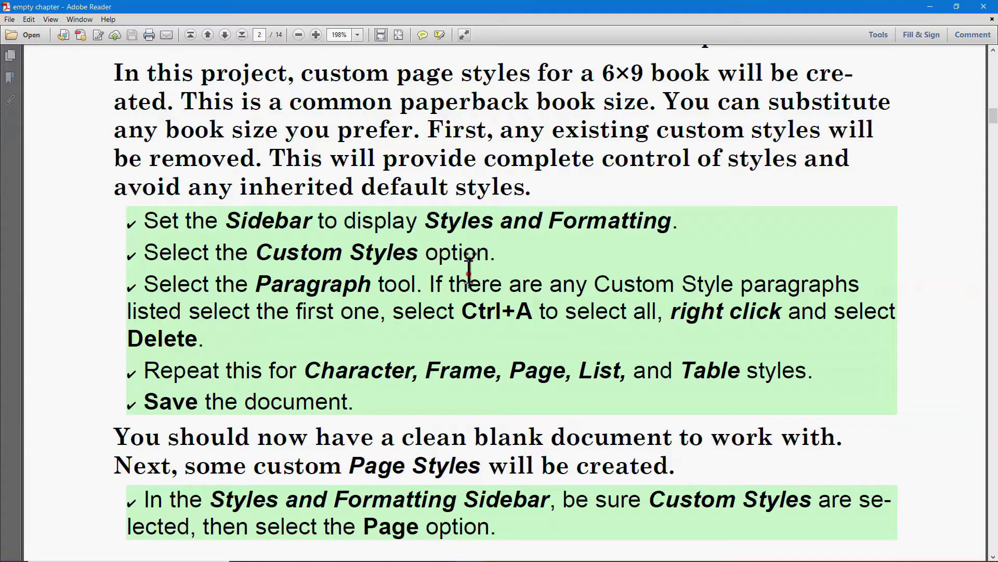
click(469, 272)
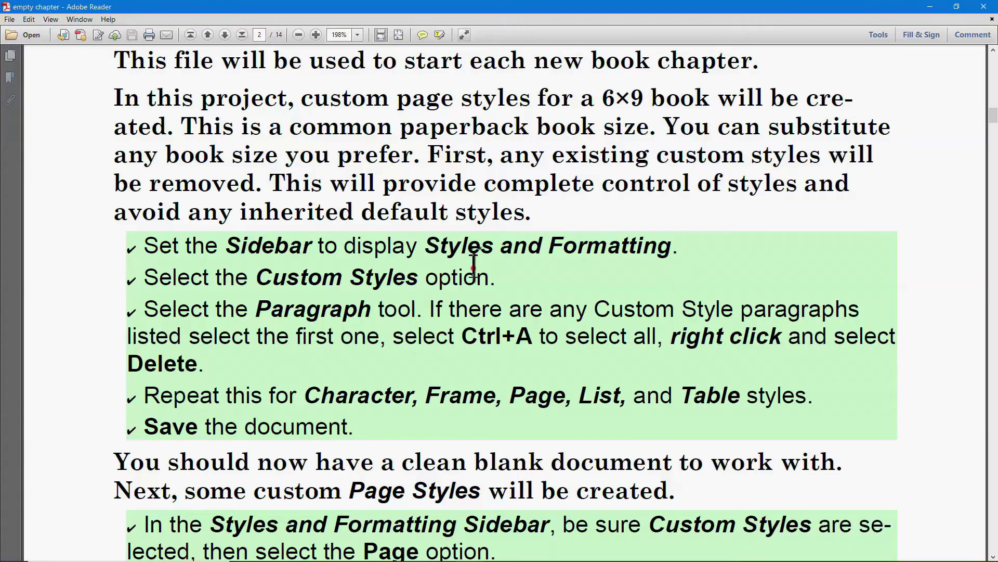
Step: Switch the Custom Styles list in the Styles sidebar to Page Styles, which is empty
scroll(473, 267, down, 2)
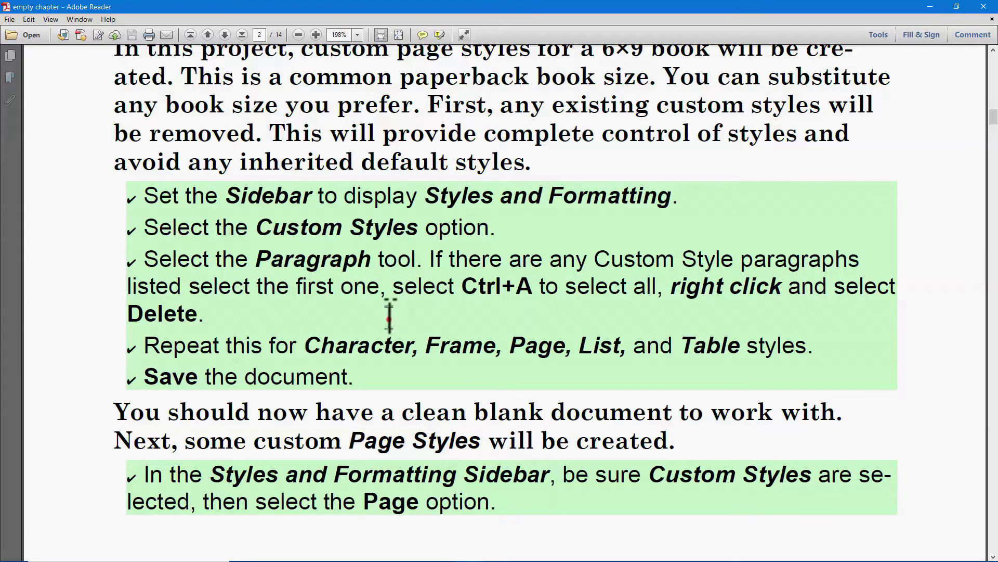
scroll(405, 309, down, 2)
scroll(405, 309, down, 2)
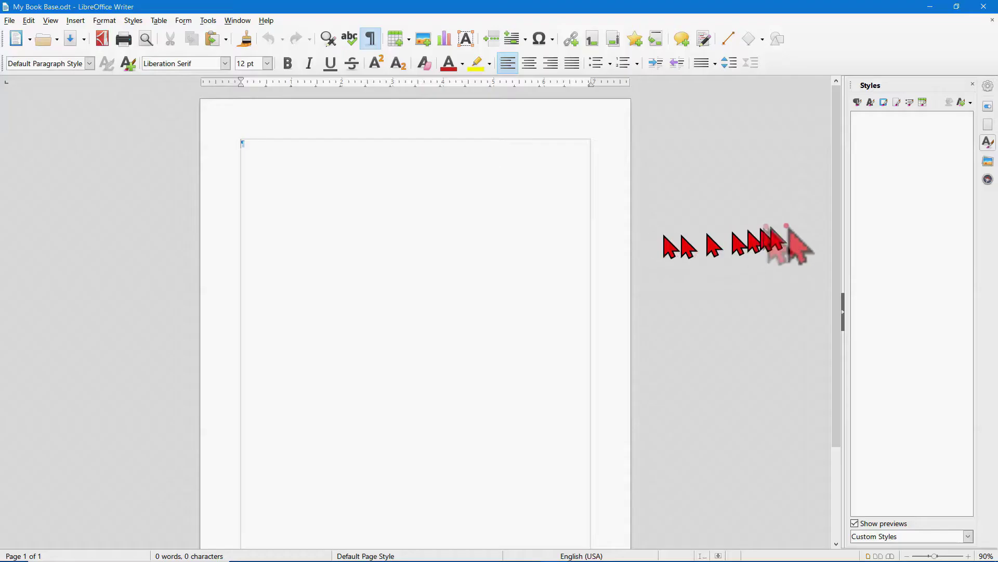
click(896, 102)
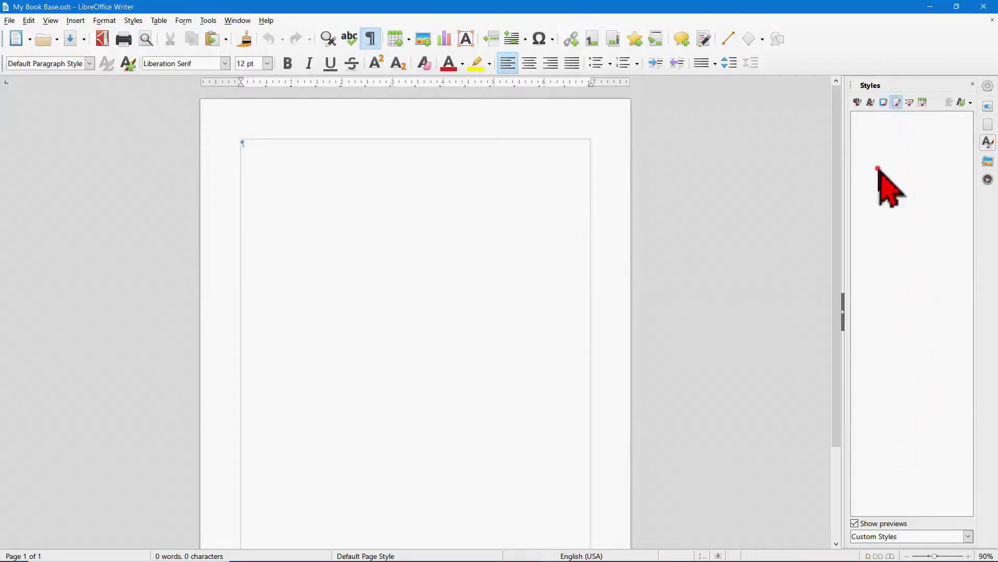
Step: Create a new custom page style named My Left Page
right_click(880, 148)
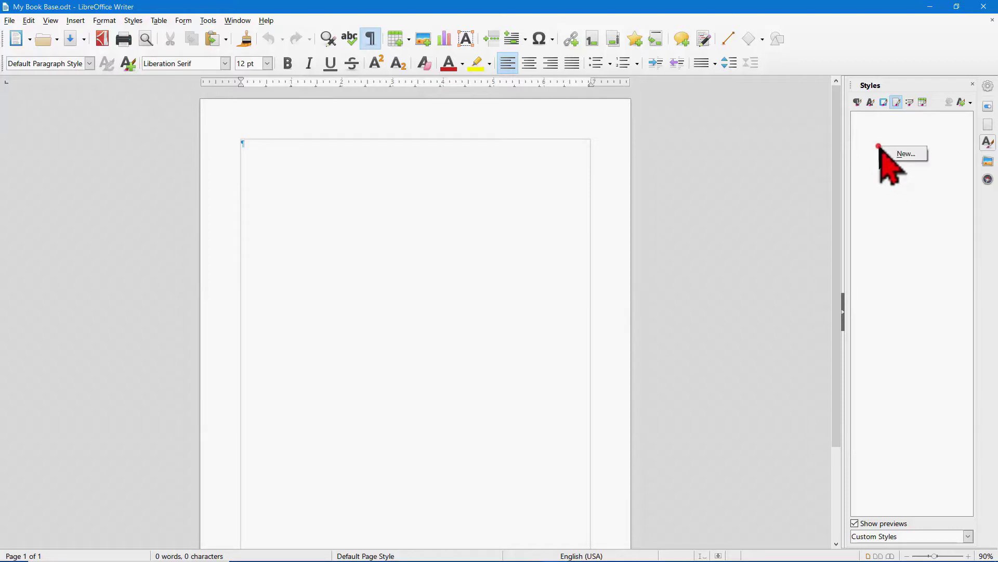
click(899, 154)
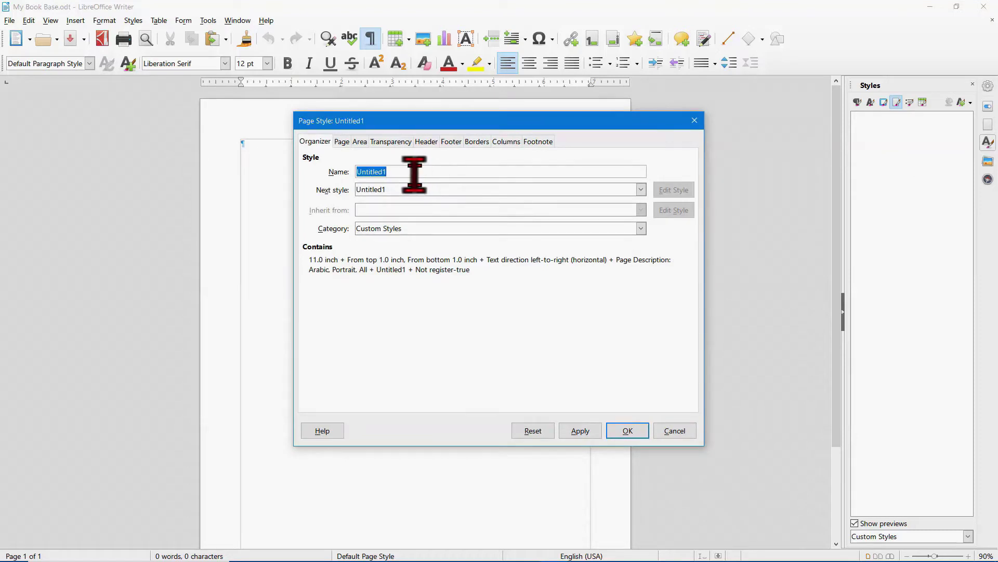
text(My Left Page)
key(Tab)
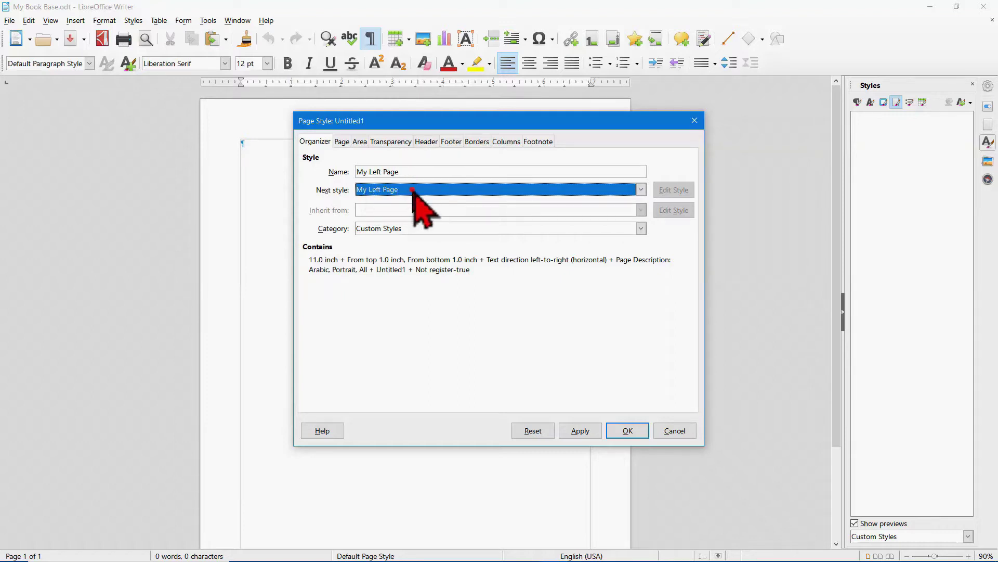
click(342, 141)
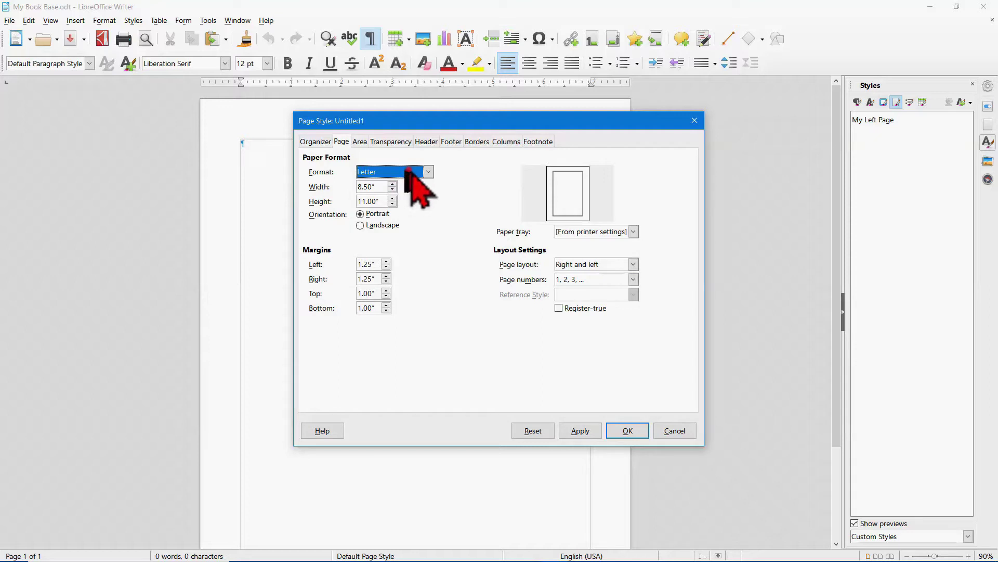
Step: Set the My Left Page paper width to 6 inches
click(383, 187)
drag(383, 187, 357, 189)
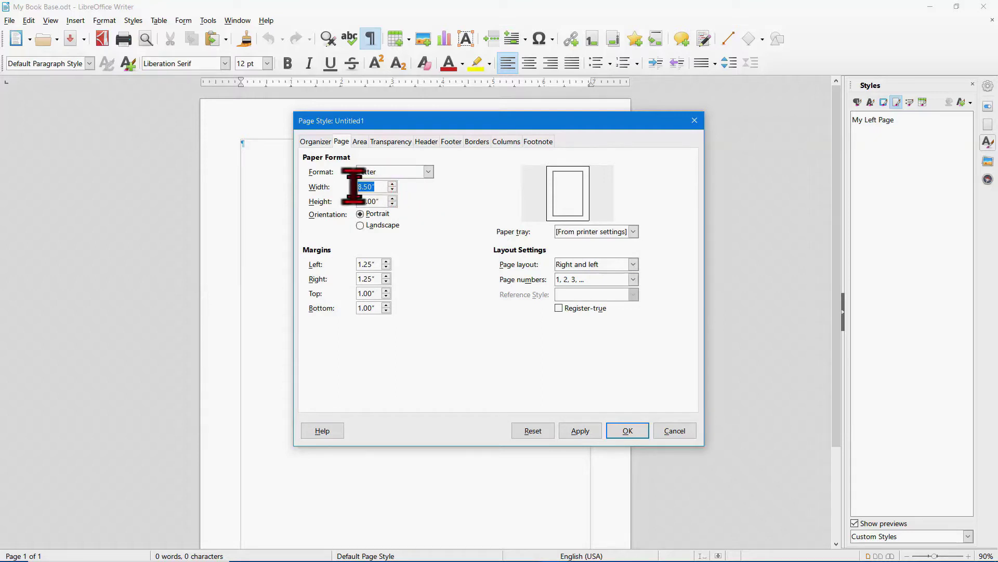
text(6)
key(Tab)
key(Tab)
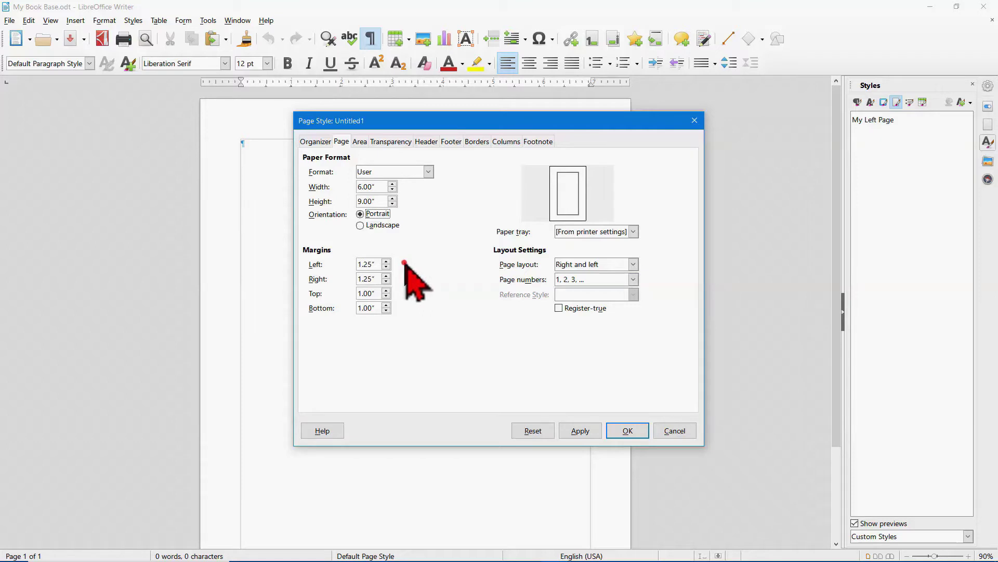
Step: Set margins to left 0.60, right 0.76, top 0.50 and bottom 0.50 inches
key(Tab)
text(0.5)
key(Tab)
text(0.6)
drag(373, 279, 354, 280)
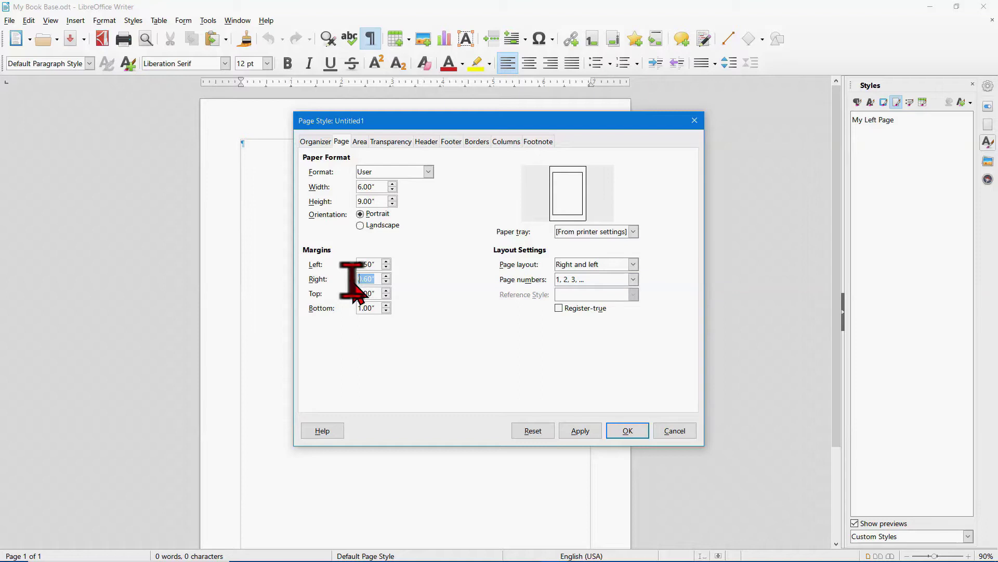
text(.76)
drag(372, 265, 358, 266)
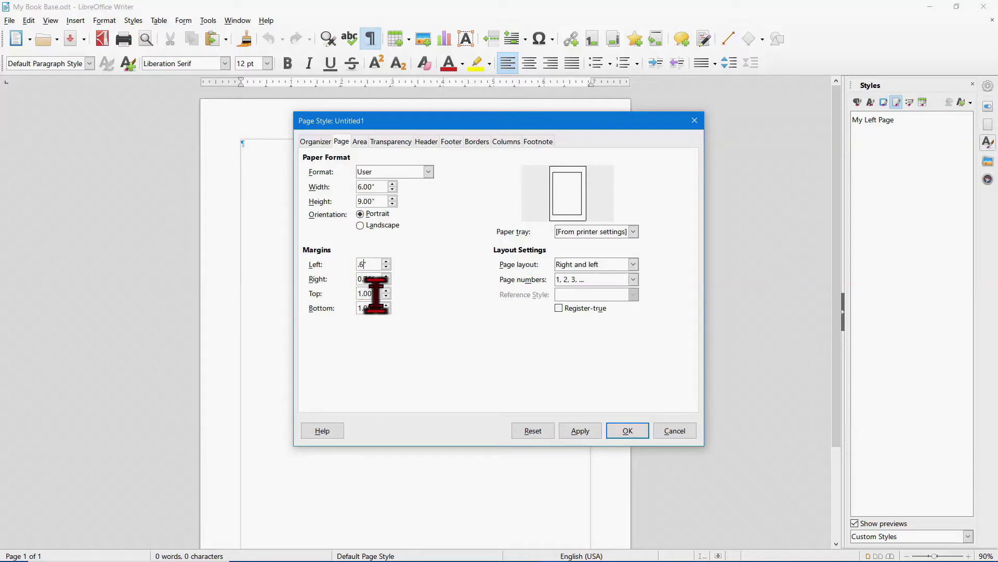
drag(375, 294, 345, 294)
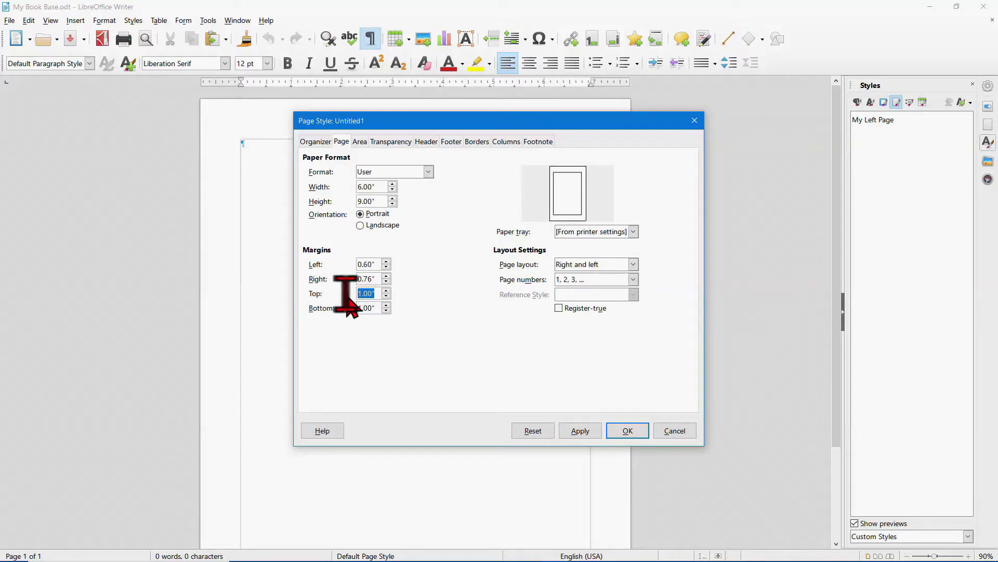
text(.5)
key(Tab)
text(.5)
key(Tab)
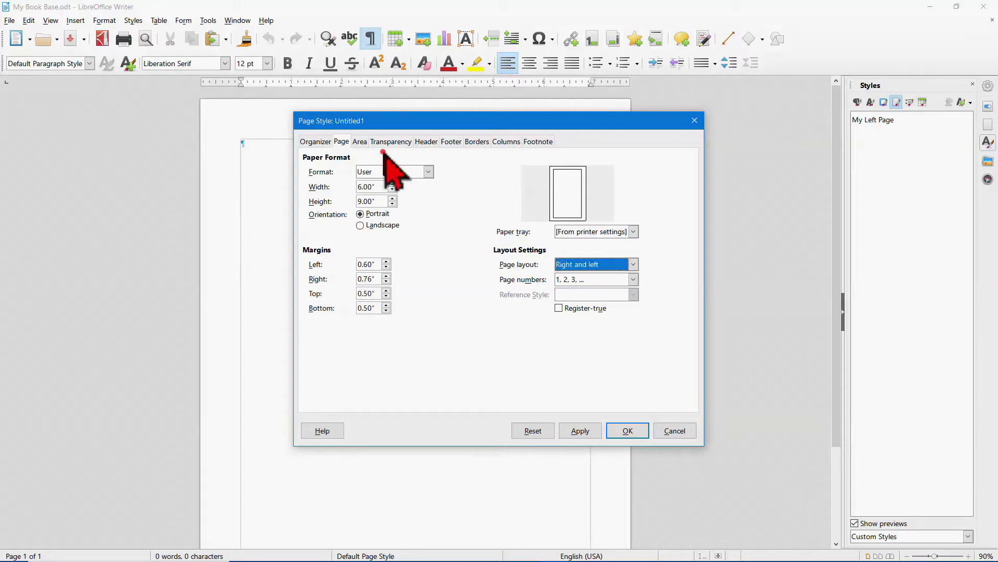
Step: Turn on both the header and the footer for My Left Page
click(421, 143)
click(313, 170)
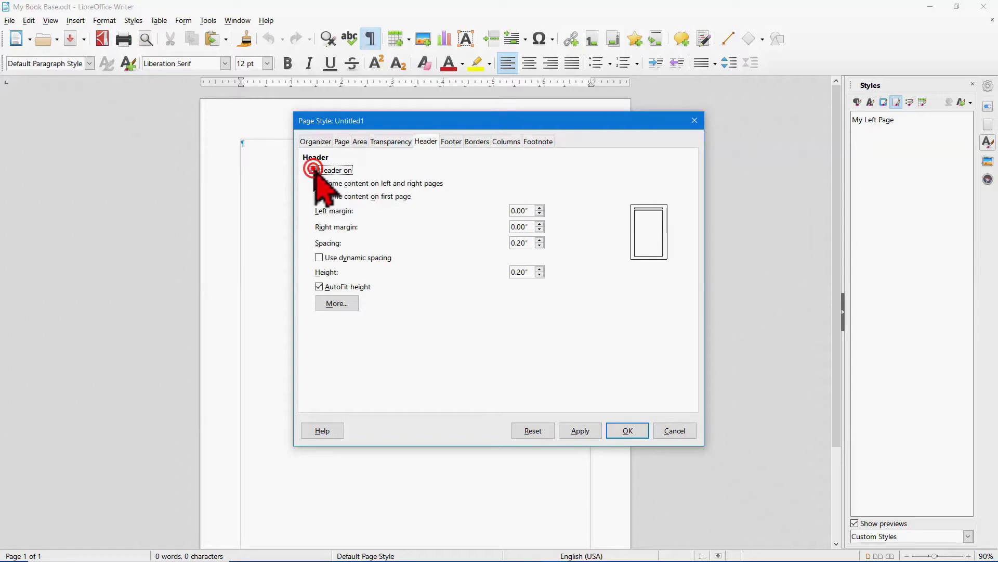
click(451, 141)
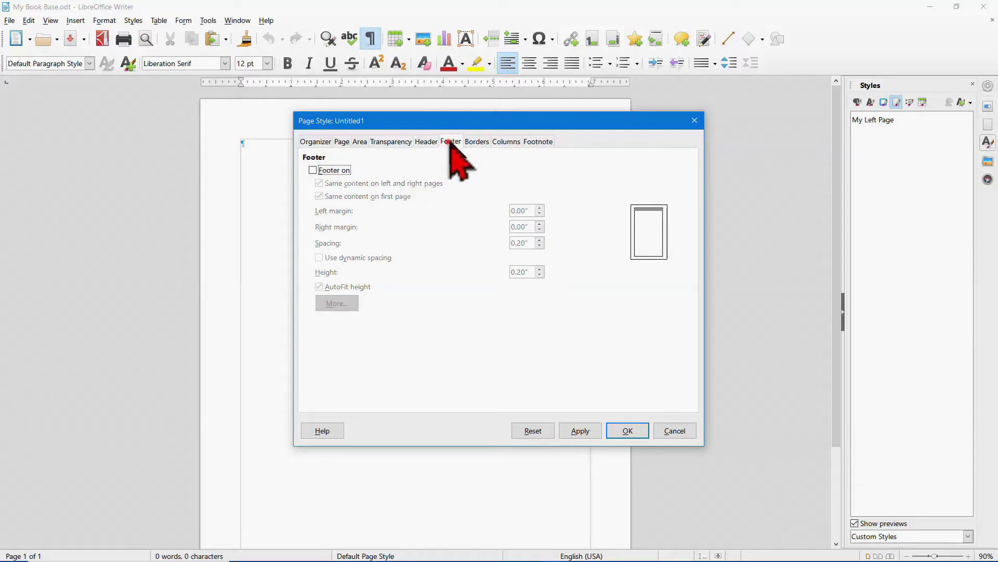
click(312, 170)
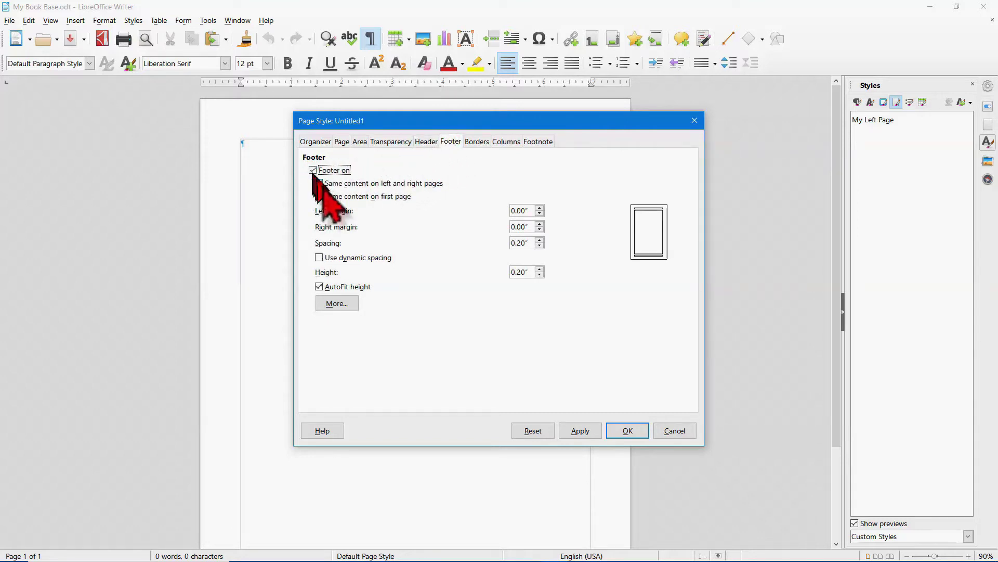
Step: Confirm the My Left Page settings with OK to save the style
click(628, 430)
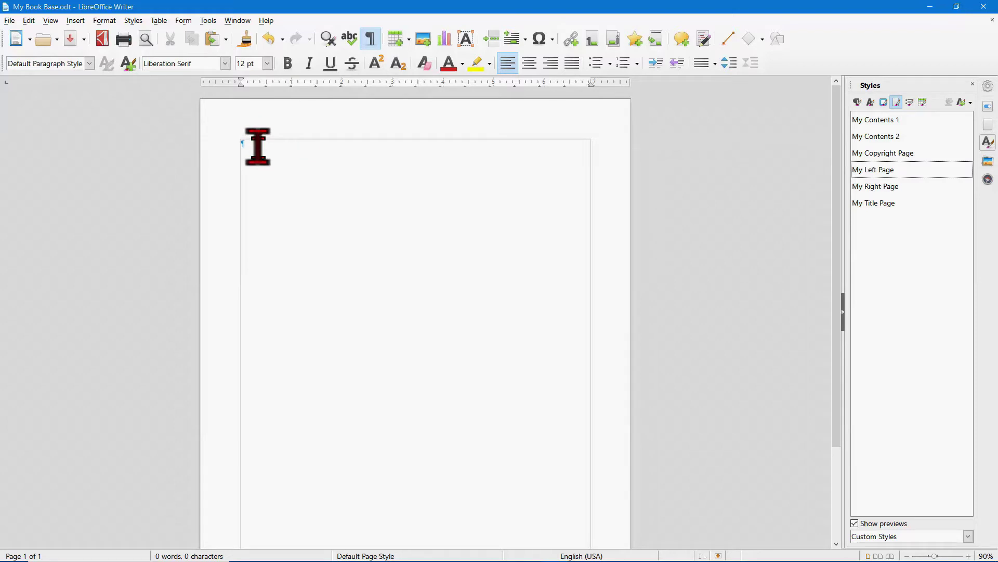
Step: Apply the My Title Page style to the first page and break to a new page
click(257, 146)
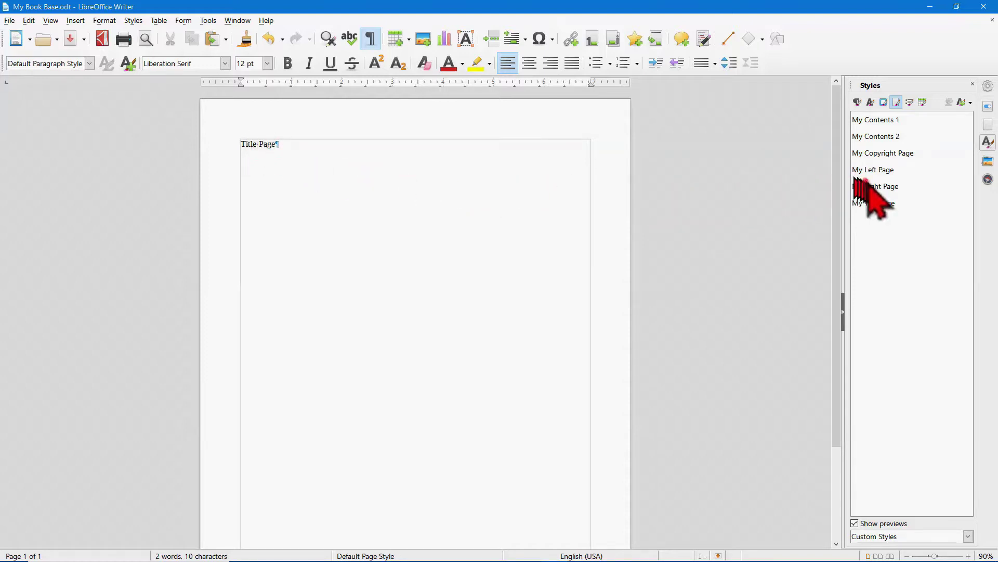
double_click(878, 202)
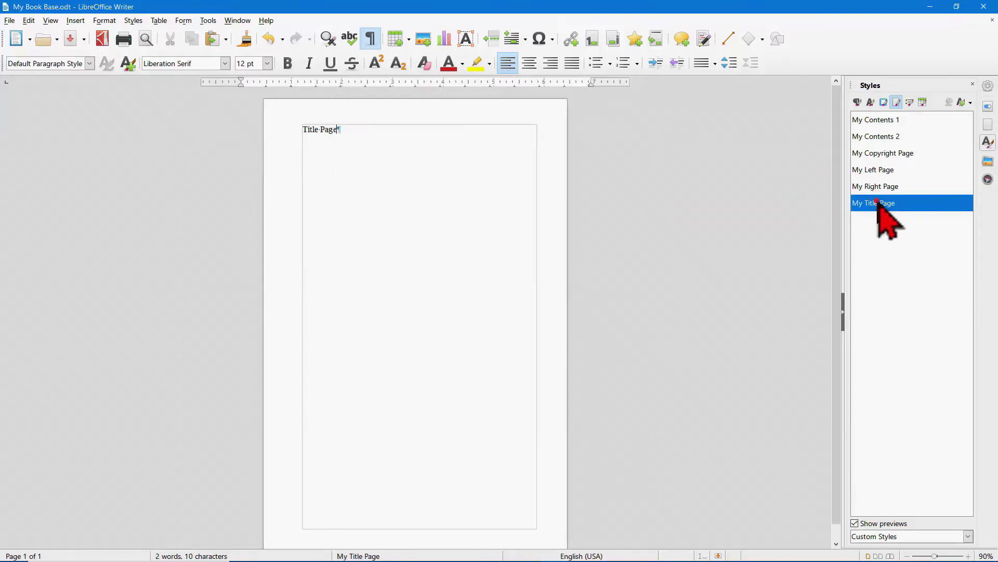
click(375, 134)
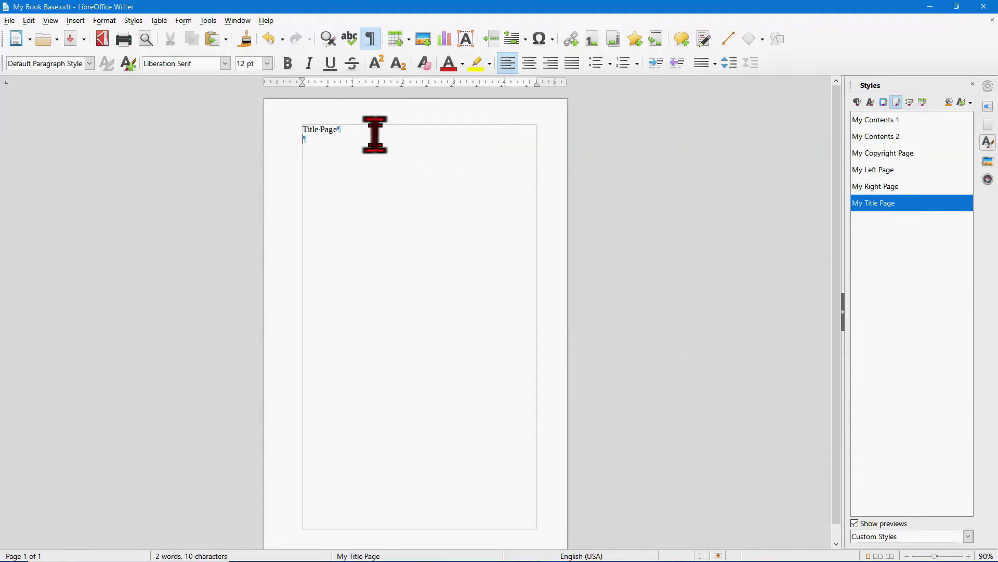
key(ctrl+Return)
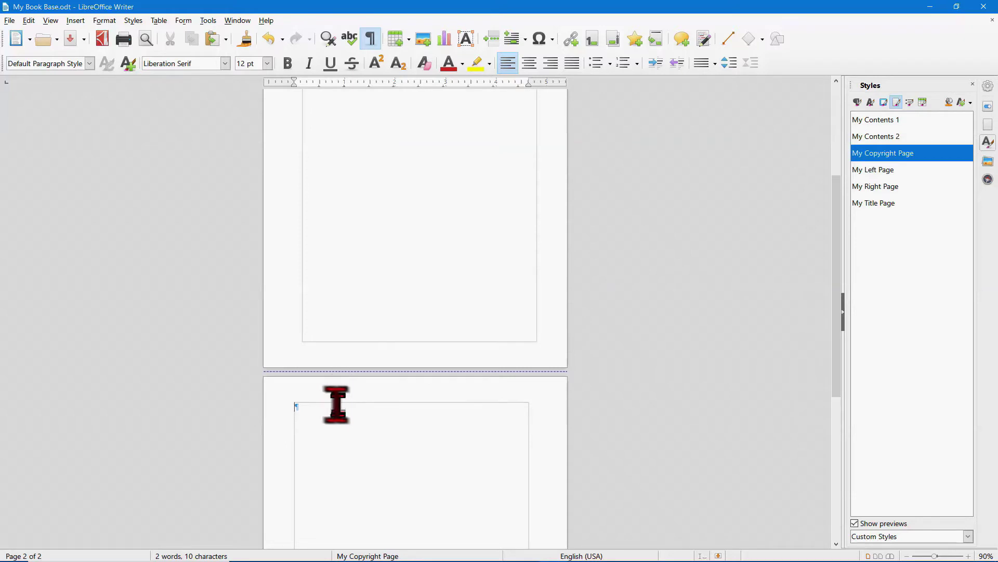
Step: Add the Contents 1 and Contents 2 pages with their labels
scroll(337, 404, up, 1)
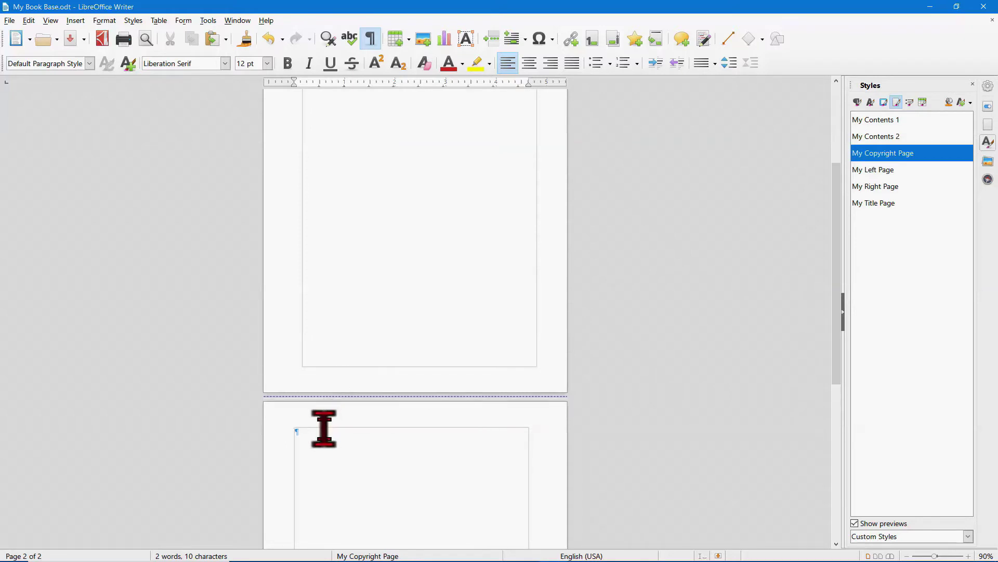
key(ctrl+Return)
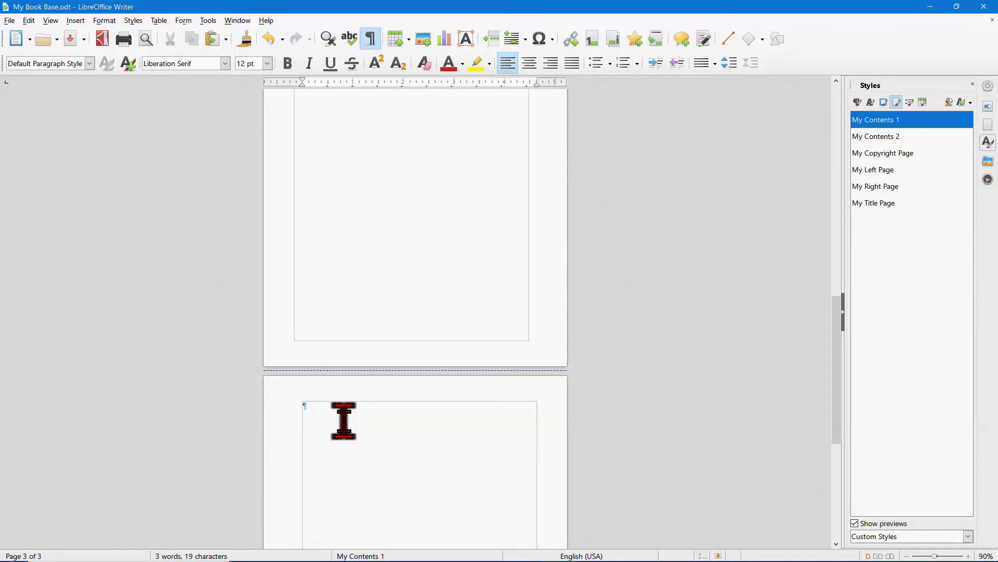
text(Contents 1)
key(ctrl+Return)
text(Contents 2)
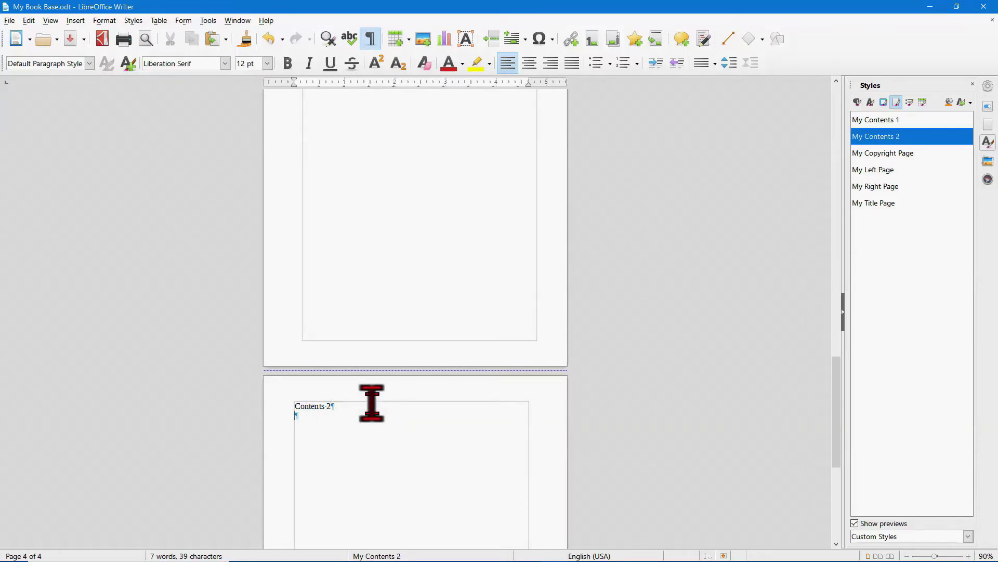
Step: Add a right-hand page, a left-hand page and another right-hand page after Contents 2
key(ctrl+Return)
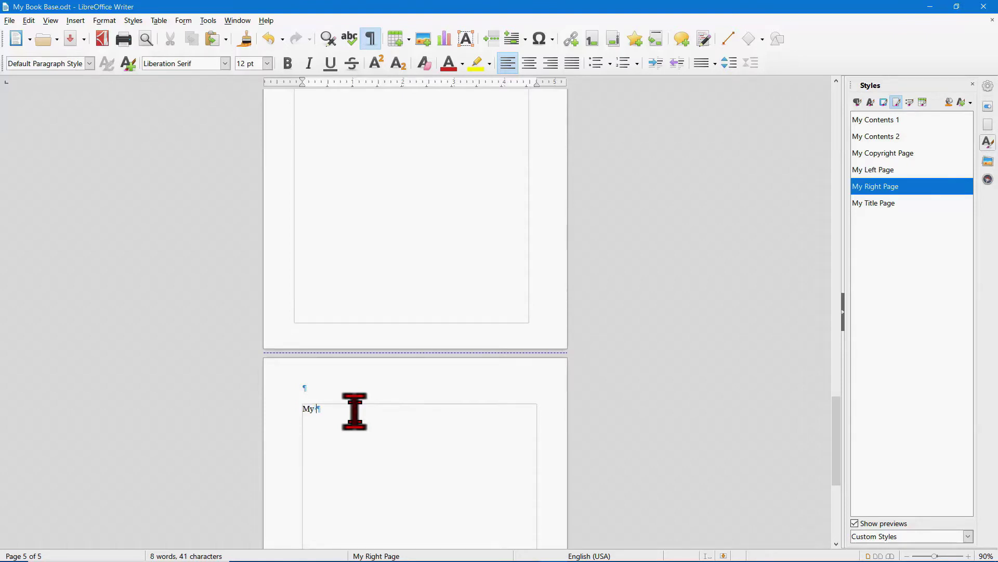
text(My)
key(ctrl+Return)
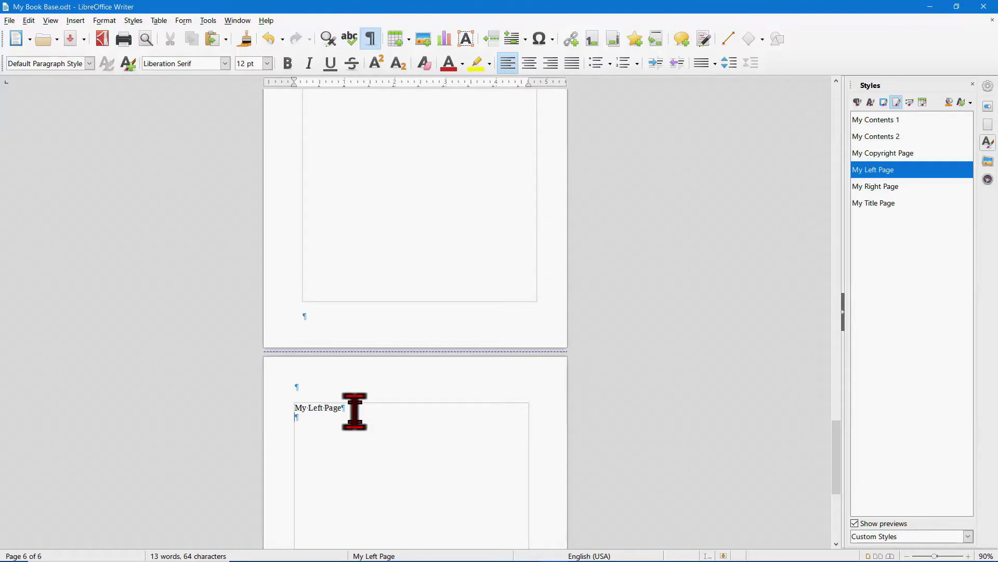
key(ctrl+Return)
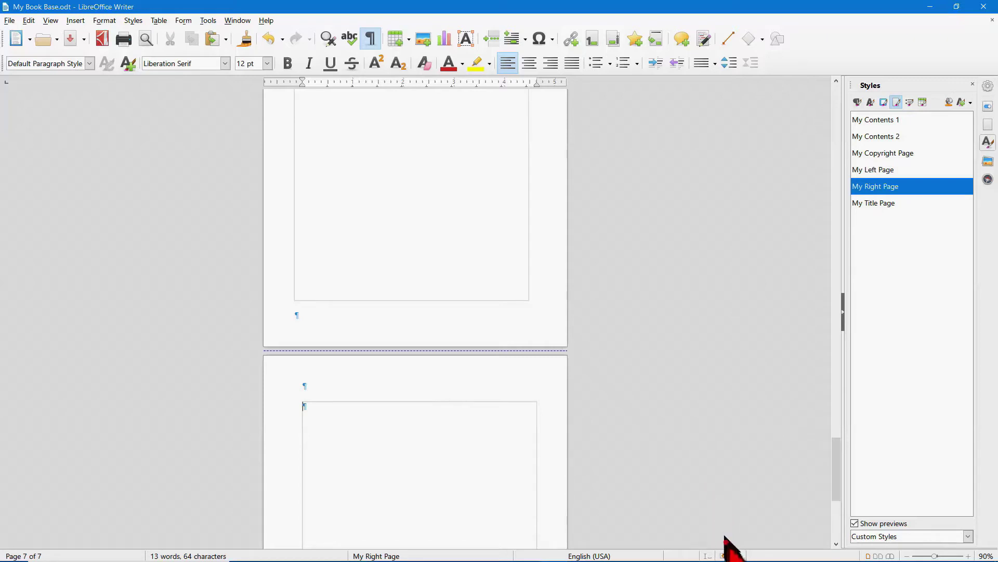
Step: Save the book and show it in Book view zoomed out to 52%
click(723, 556)
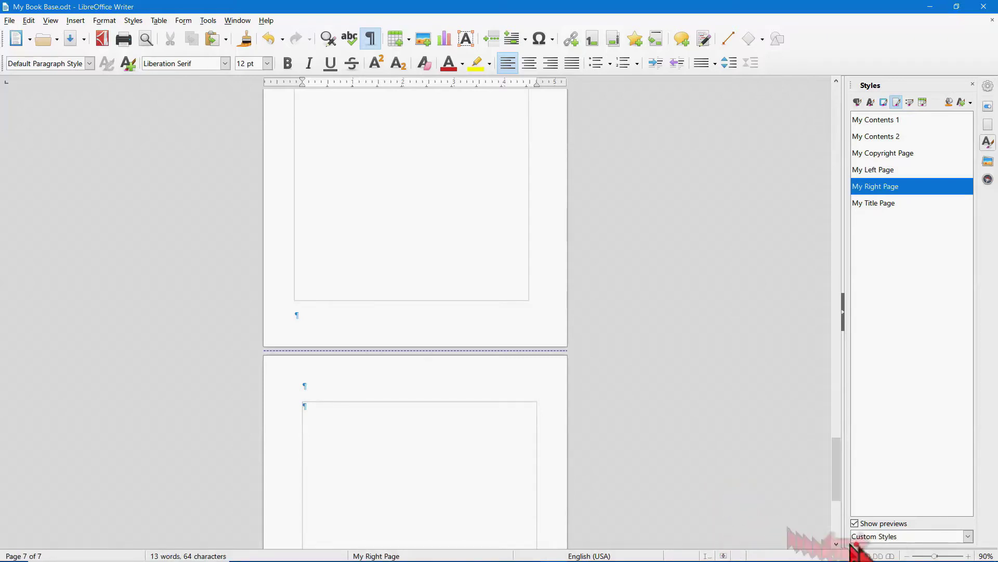
click(892, 555)
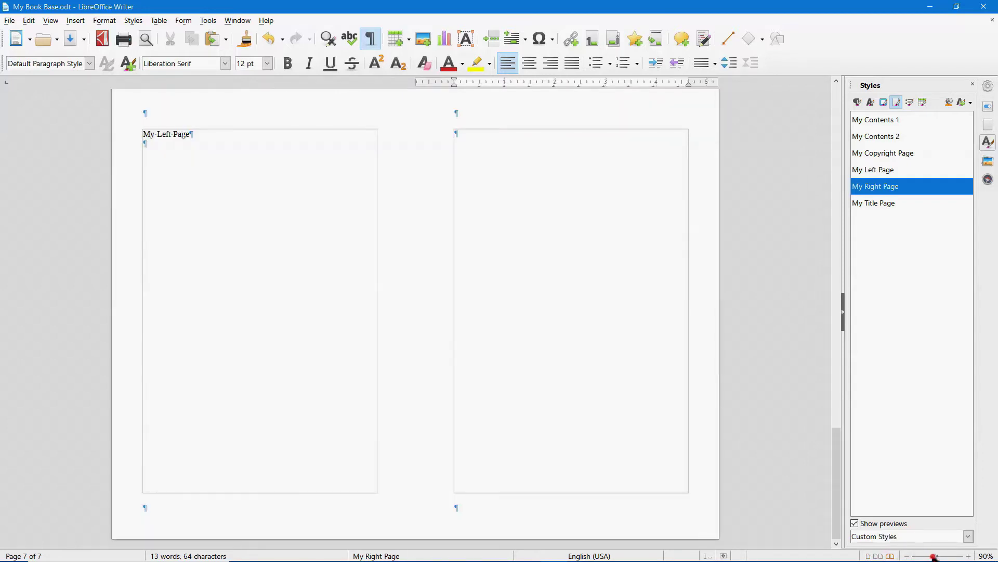
drag(934, 556, 884, 558)
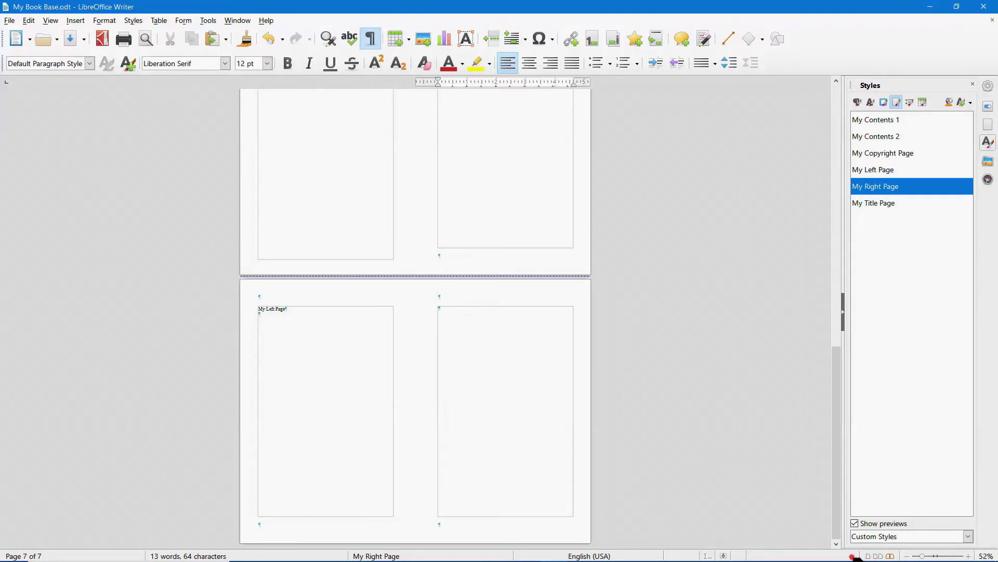
Step: Scroll through the seven-page spreads, from Title Page through the right and left pages
scroll(676, 361, up, 4)
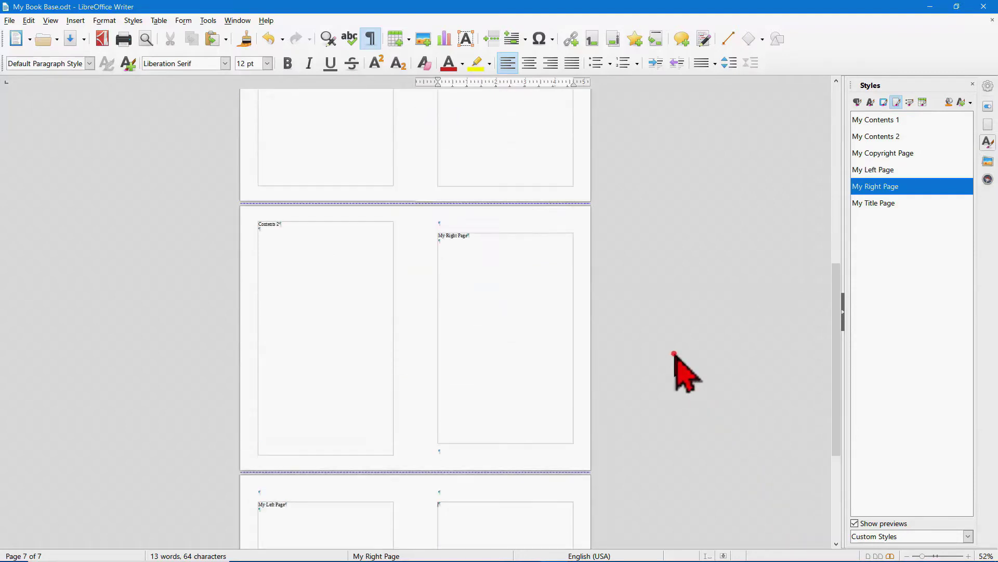
scroll(674, 354, up, 8)
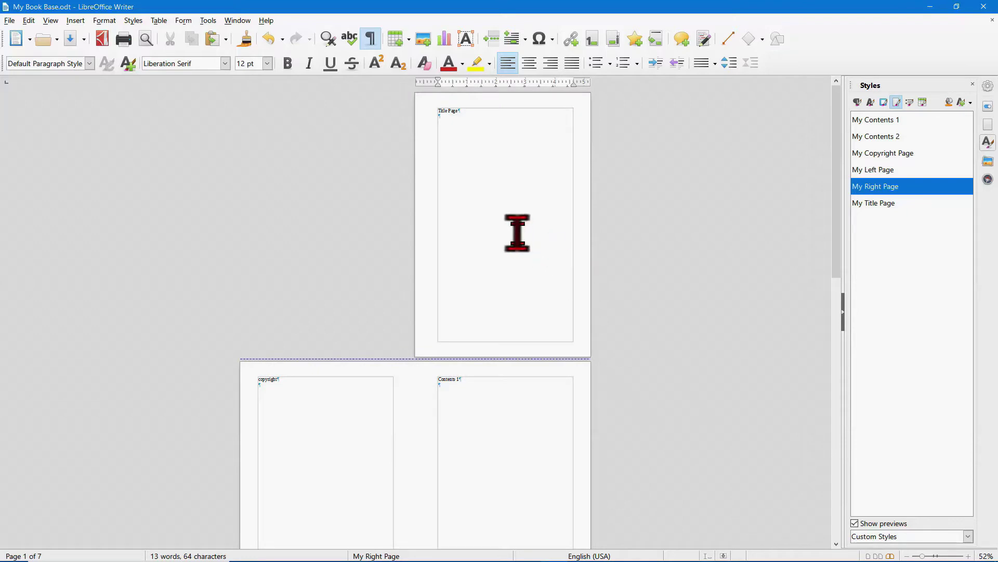
scroll(609, 315, down, 2)
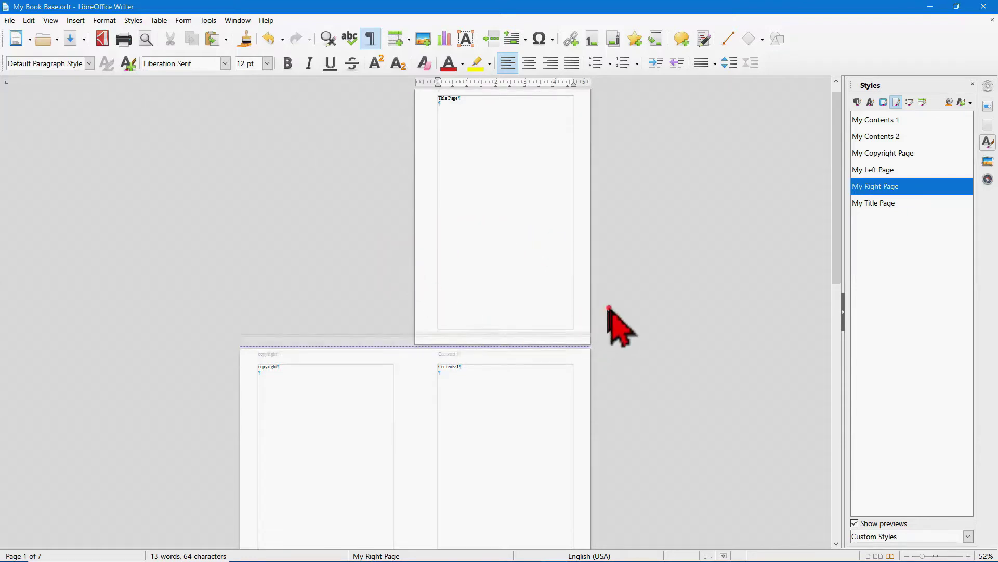
scroll(614, 317, down, 3)
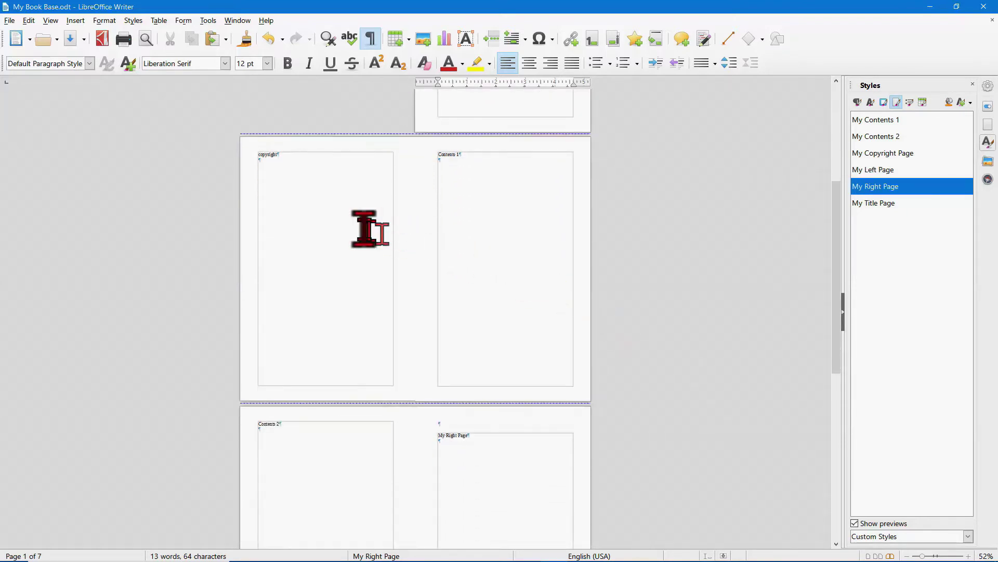
scroll(356, 341, down, 1)
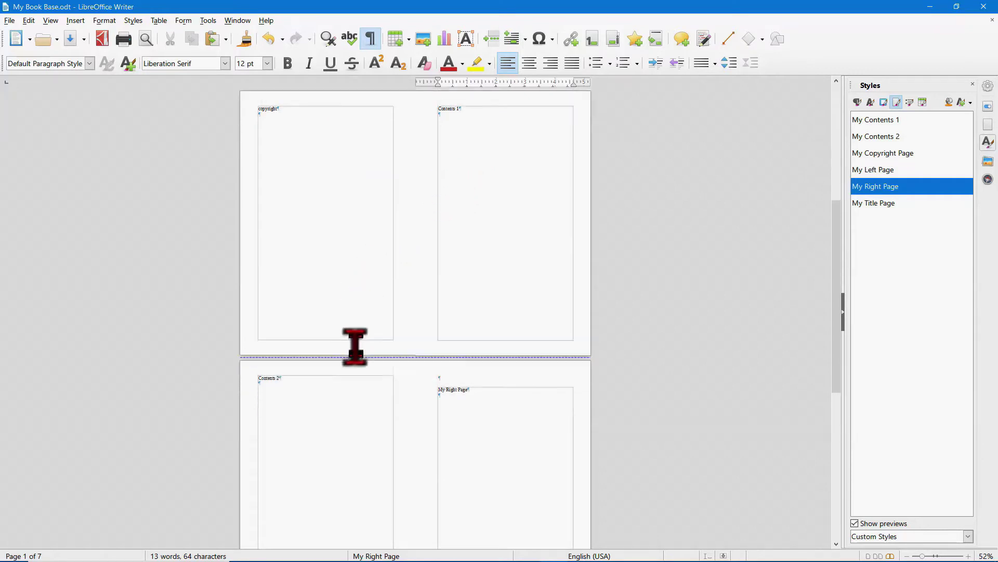
scroll(342, 372, down, 1)
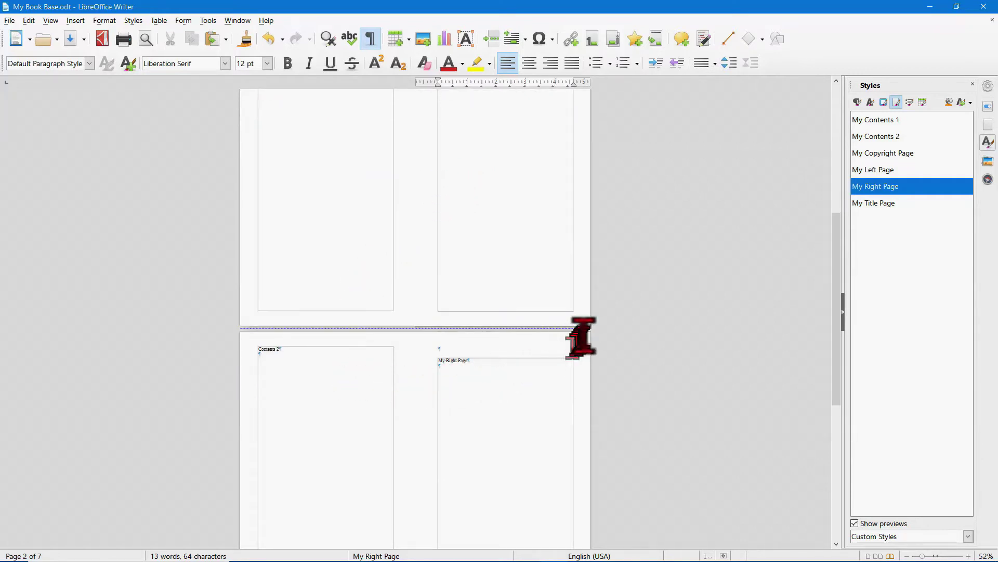
scroll(604, 343, down, 1)
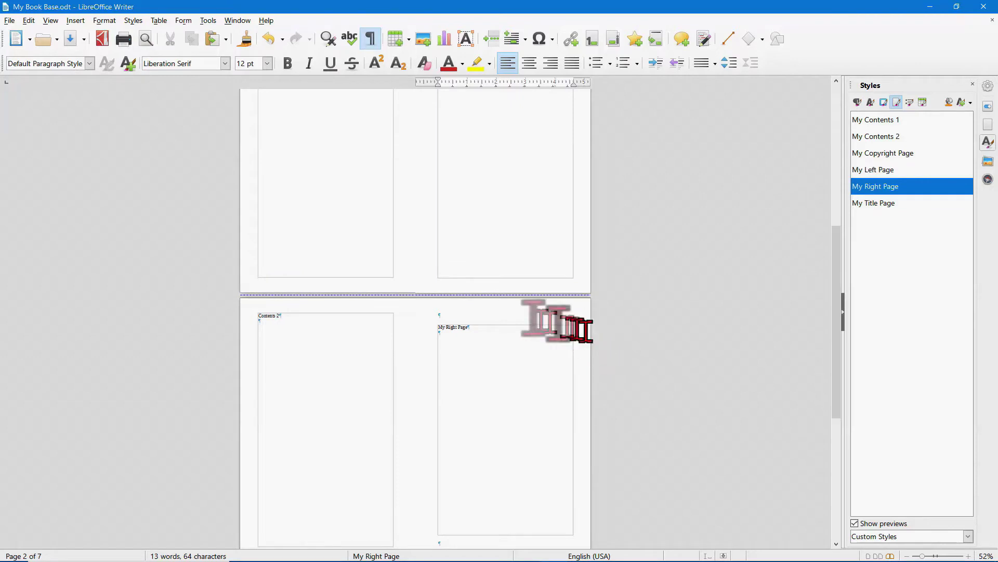
scroll(629, 322, down, 5)
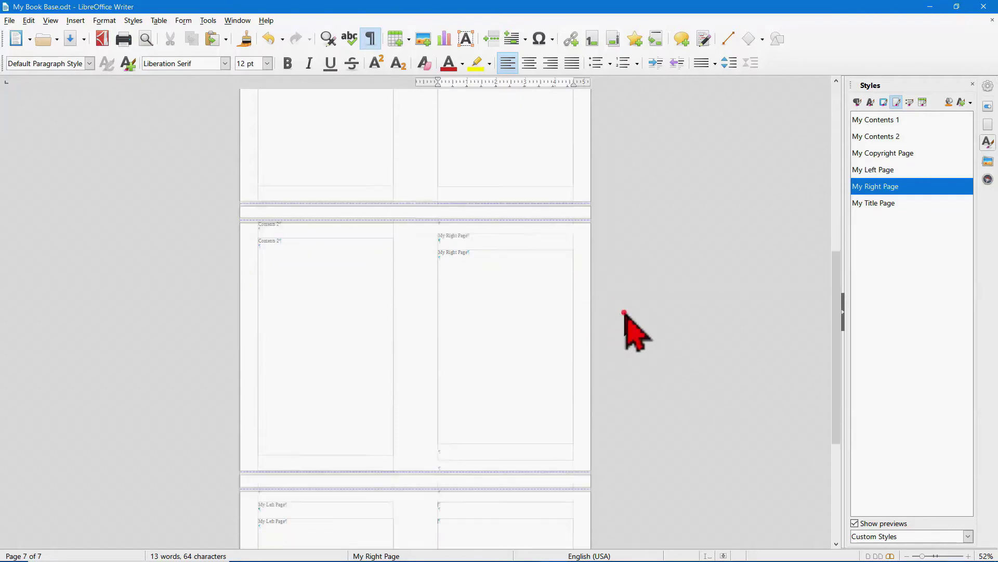
scroll(624, 312, down, 1)
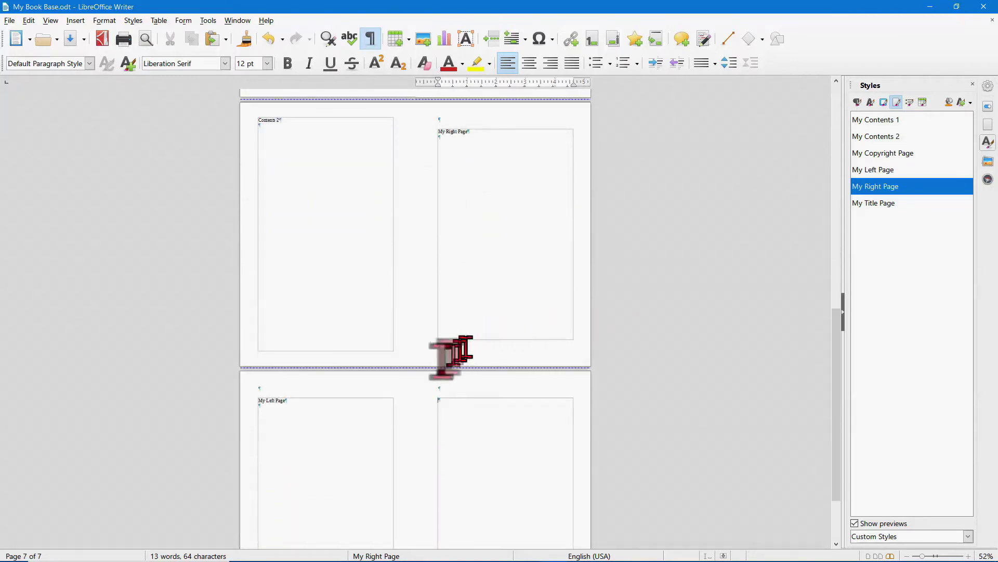
scroll(359, 430, down, 1)
scroll(359, 431, down, 2)
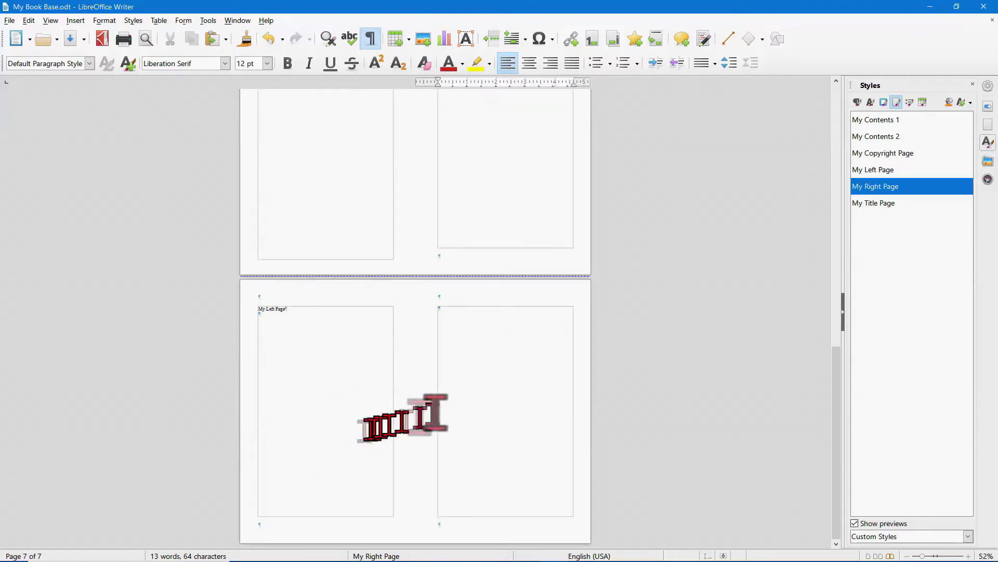
scroll(479, 246, up, 4)
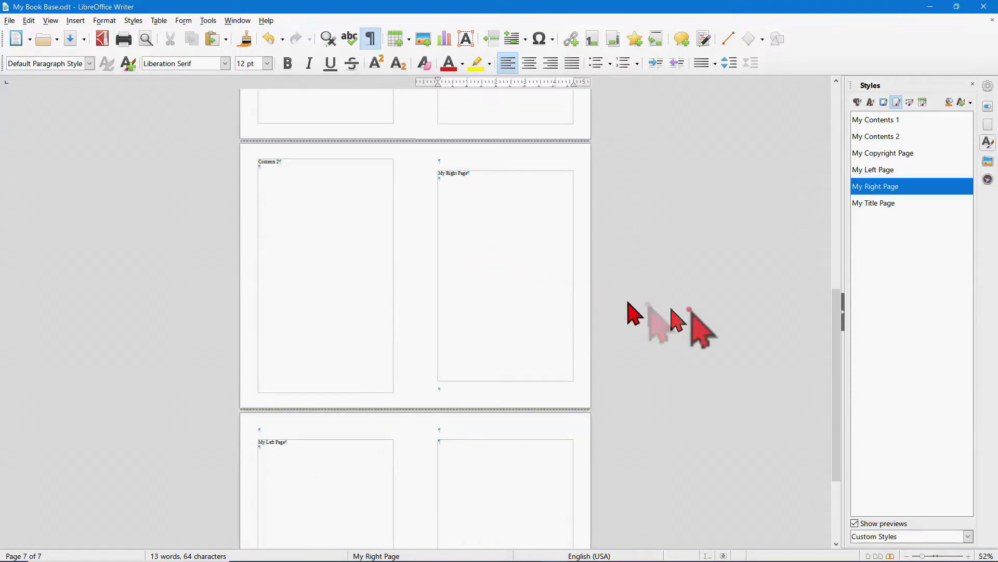
drag(834, 334, 826, 118)
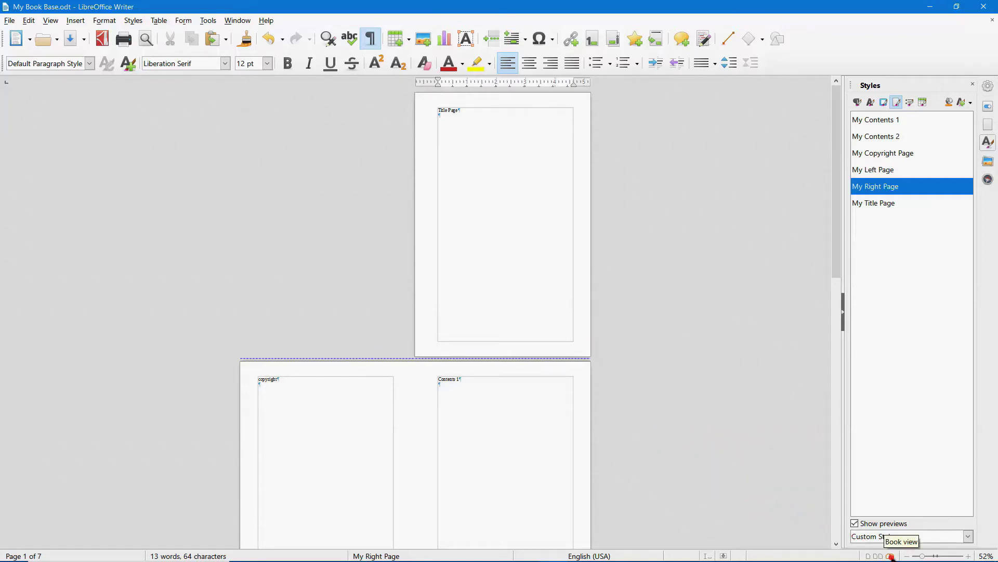
Step: Return to single-page view and list custom paragraph styles like My Chapter Title and My Text Body
click(868, 556)
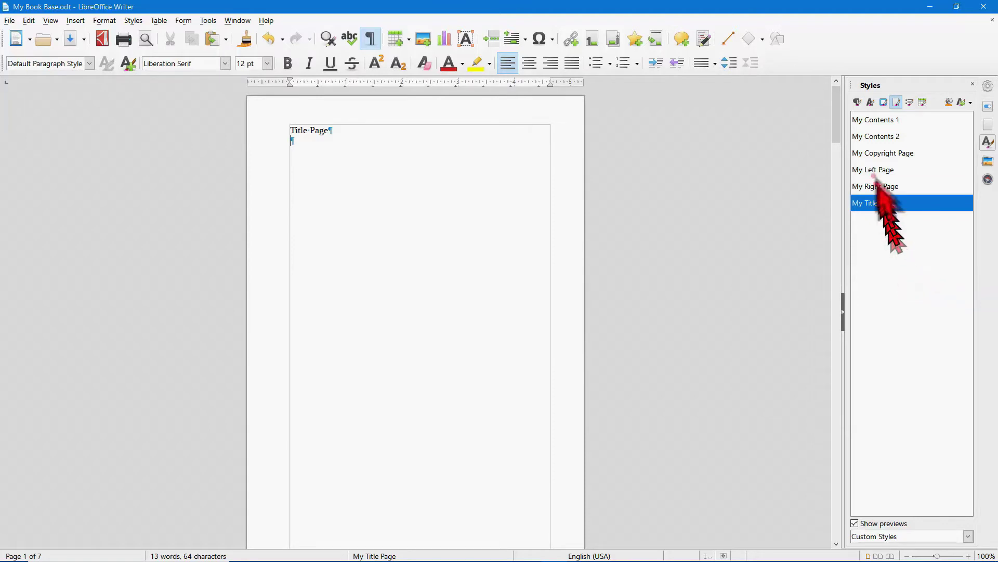
click(857, 102)
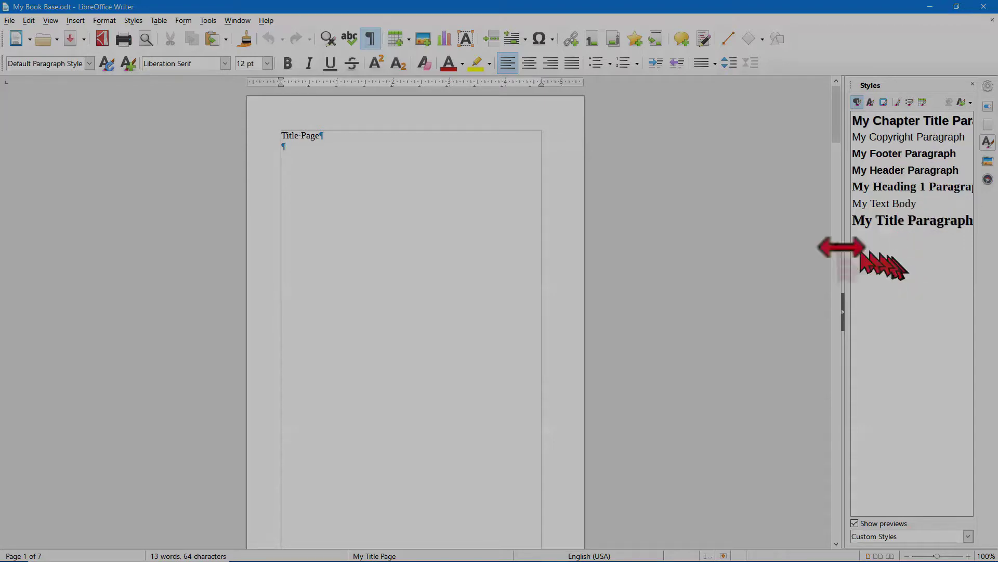
Step: Save the book and list the eight custom page styles in the Styles sidebar
click(71, 38)
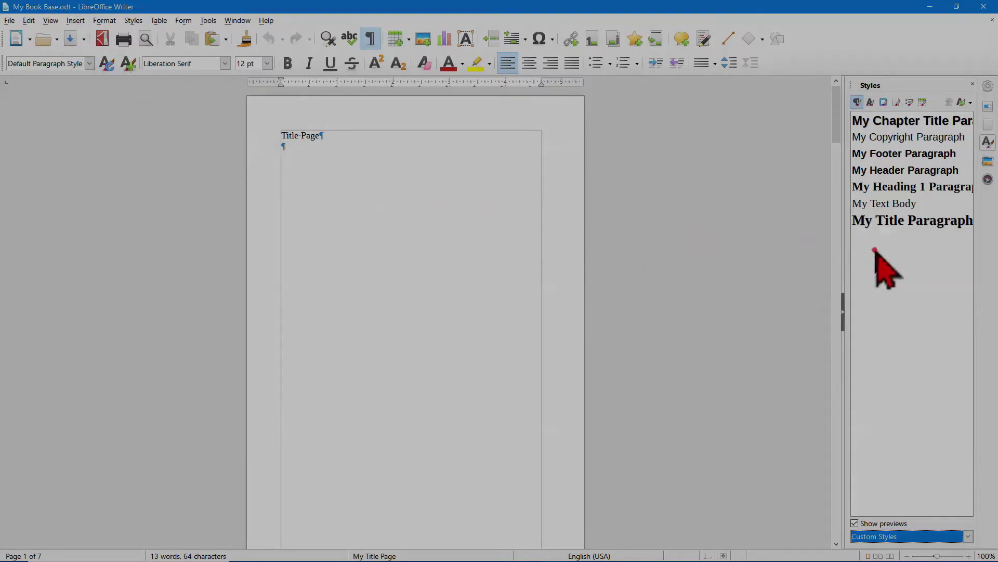
click(897, 101)
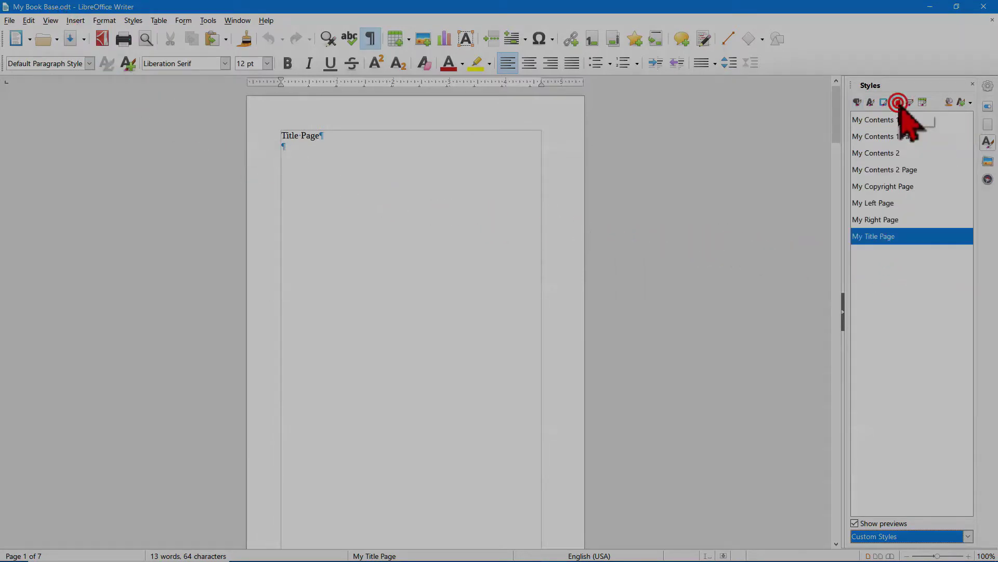
click(893, 263)
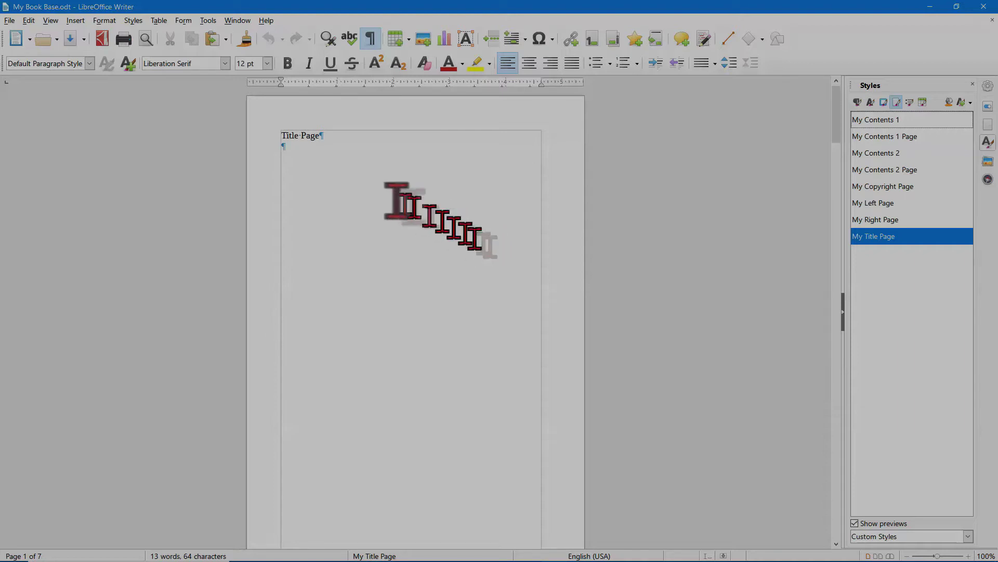
Step: Begin Save As into the empty My book Chapter 1 folder and select the file name
click(84, 40)
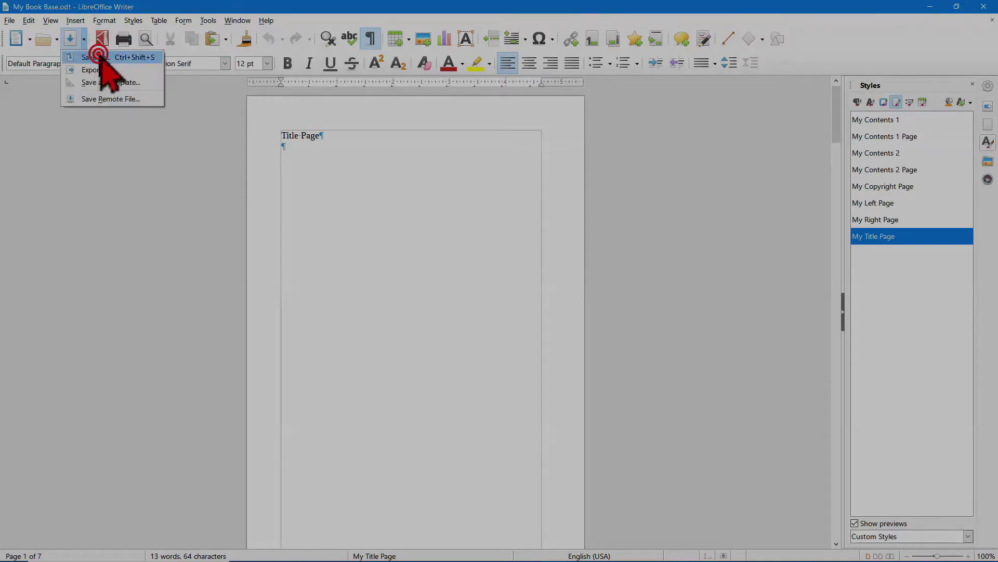
click(96, 56)
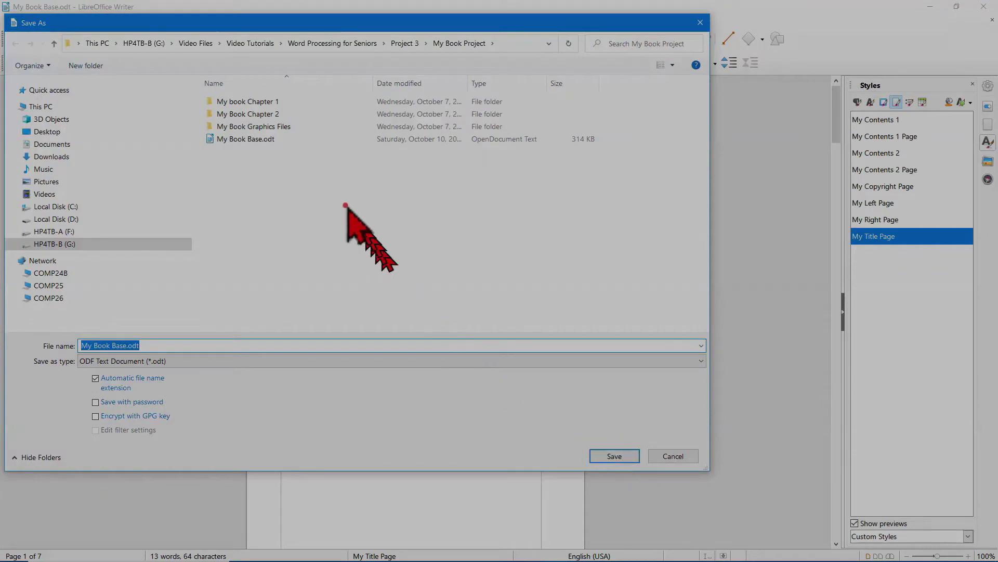
double_click(262, 102)
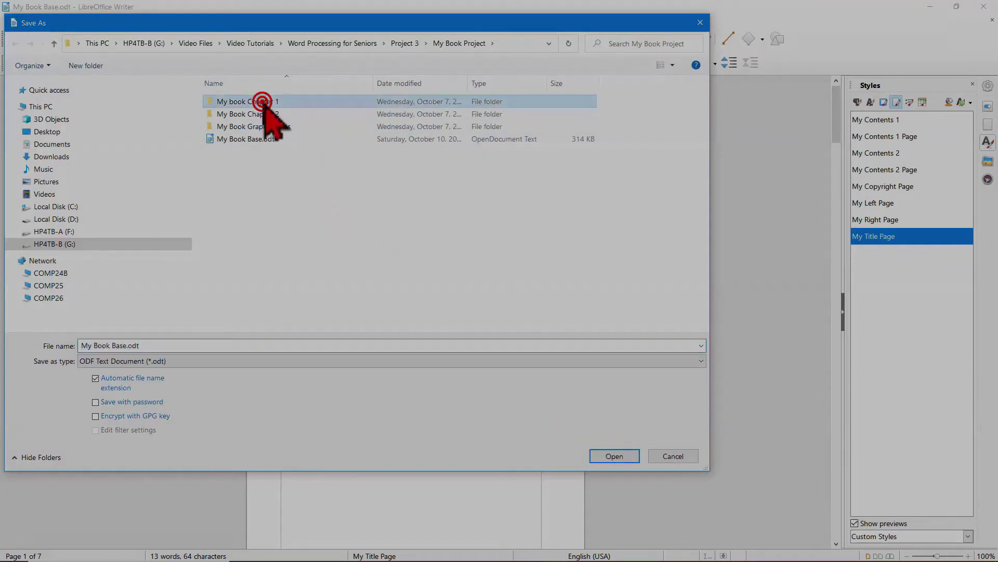
click(156, 350)
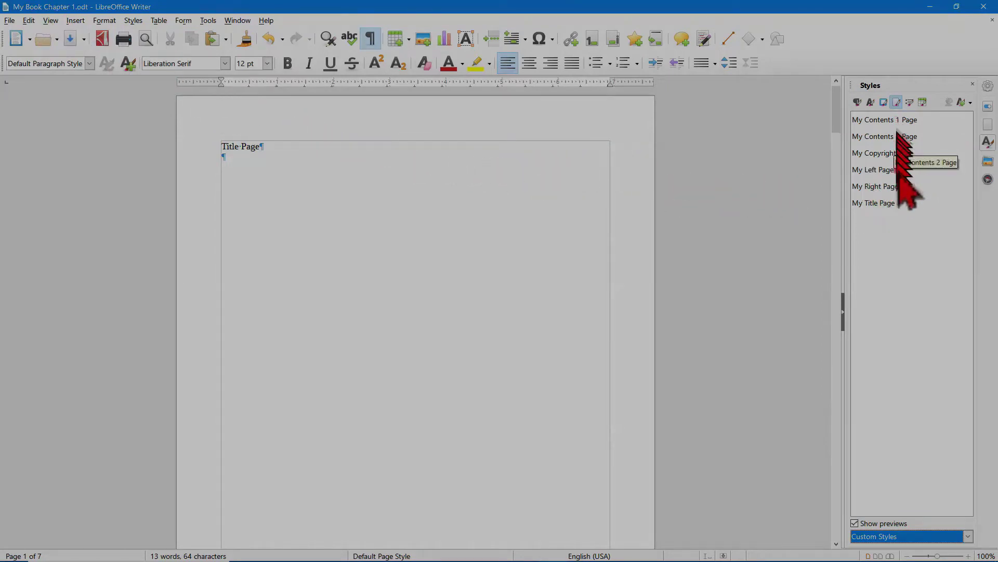
Step: Show the paragraph styles list in the Styles sidebar
click(857, 102)
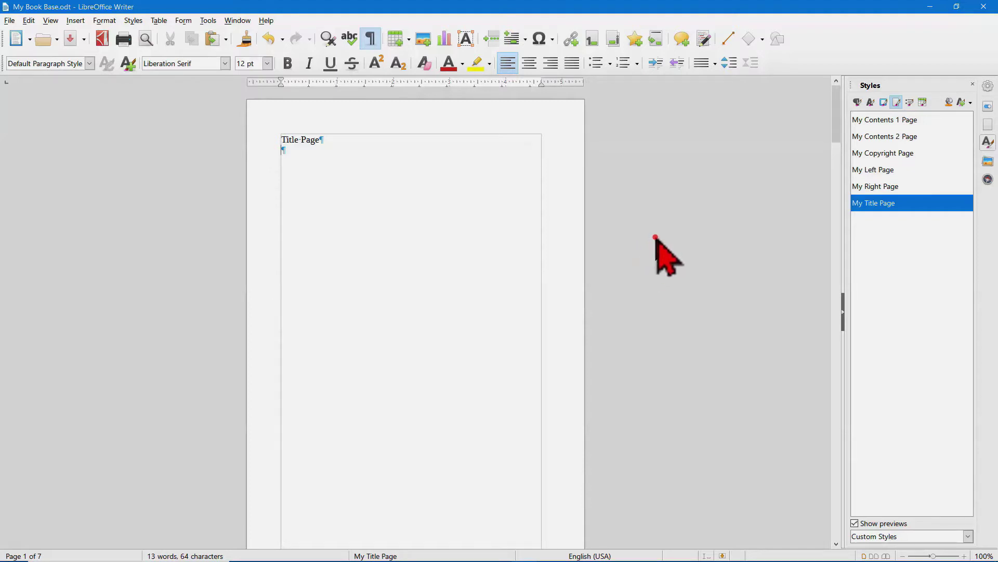
Step: Save the book base under the new name Andersson Family History.odt
scroll(654, 243, down, 1)
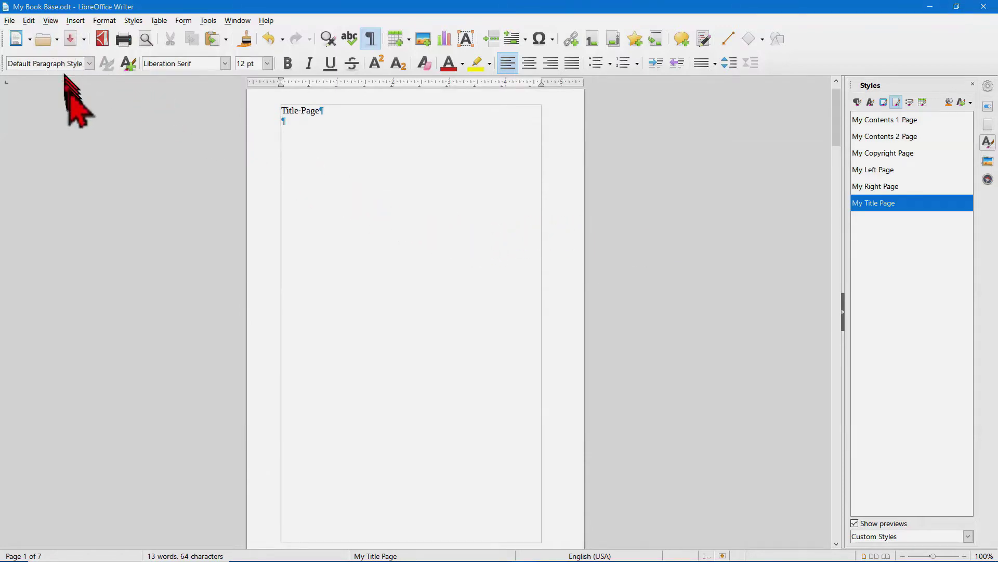
click(82, 39)
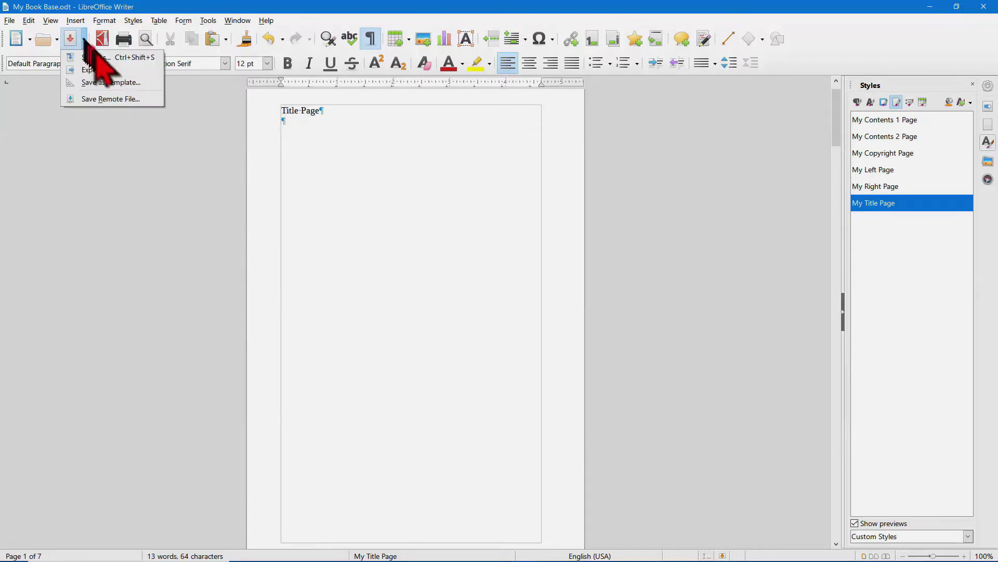
click(100, 57)
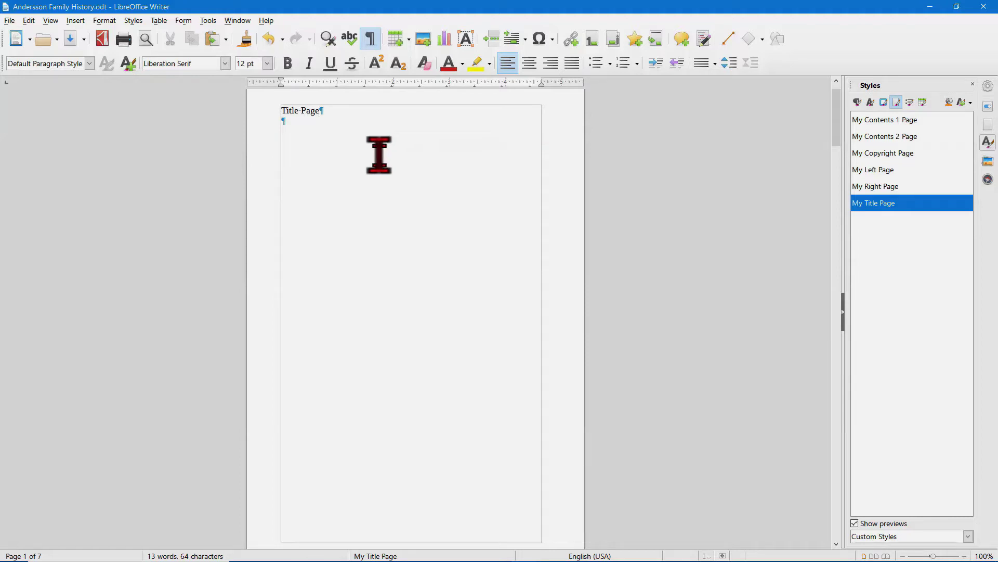
Step: Set the Title in File > Properties to Andersson Family History
click(10, 20)
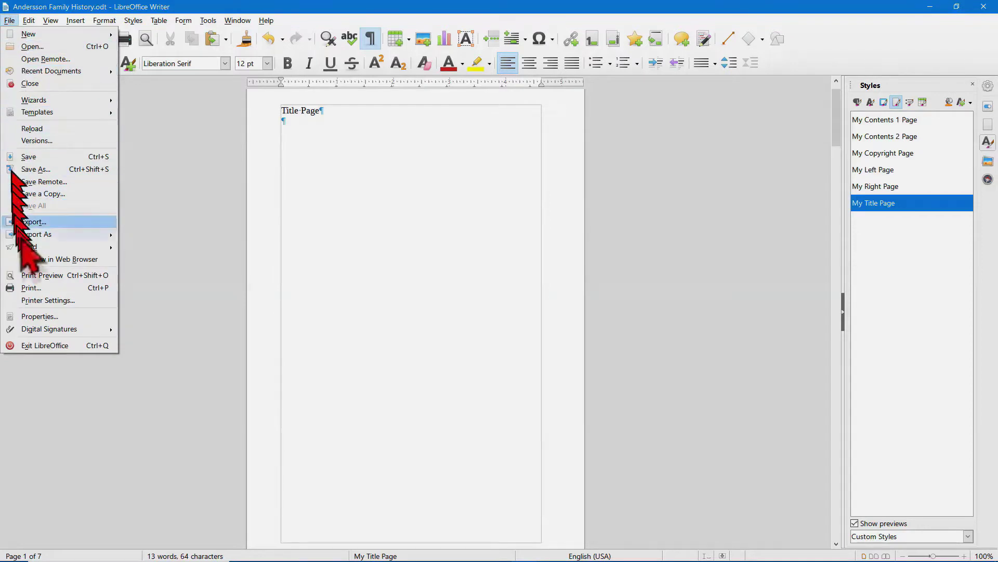
click(41, 315)
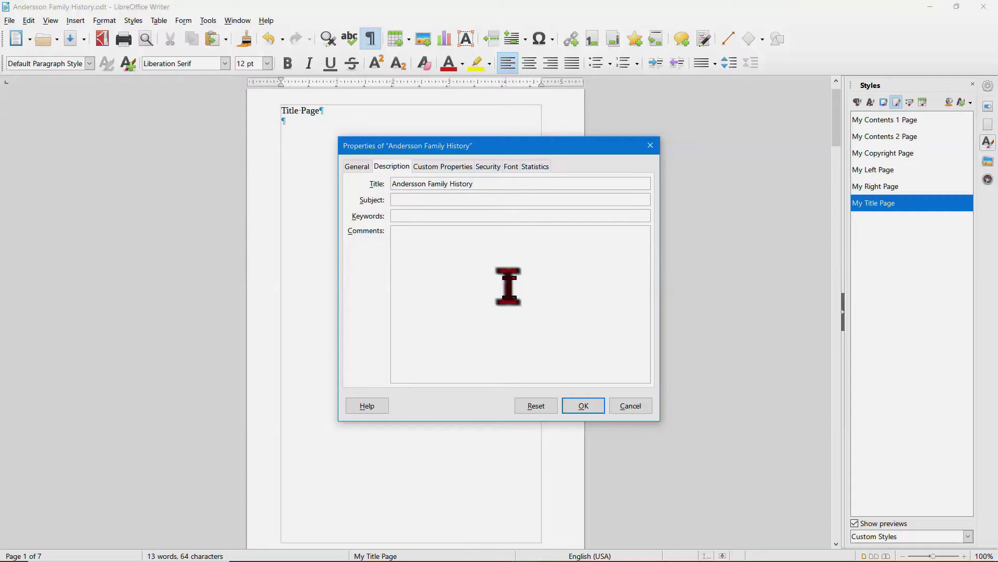
click(583, 406)
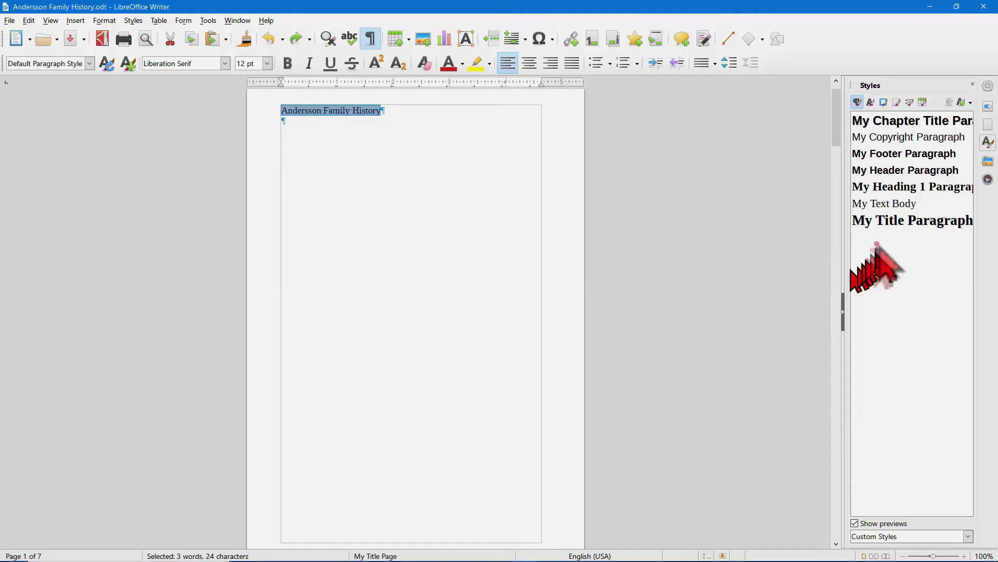
Step: Apply My Title Paragraph to the title and place the cursor on the empty line below
double_click(892, 221)
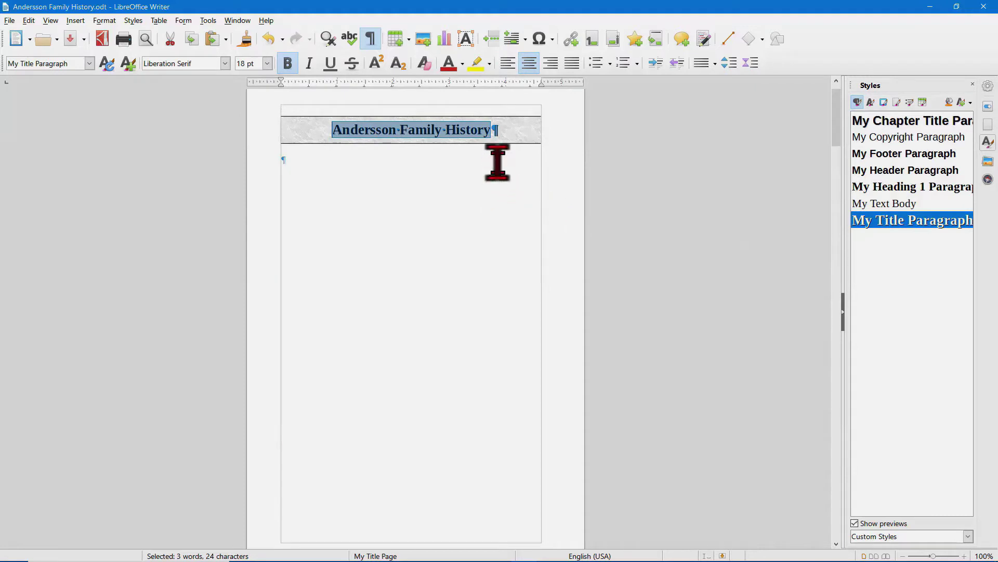
click(323, 162)
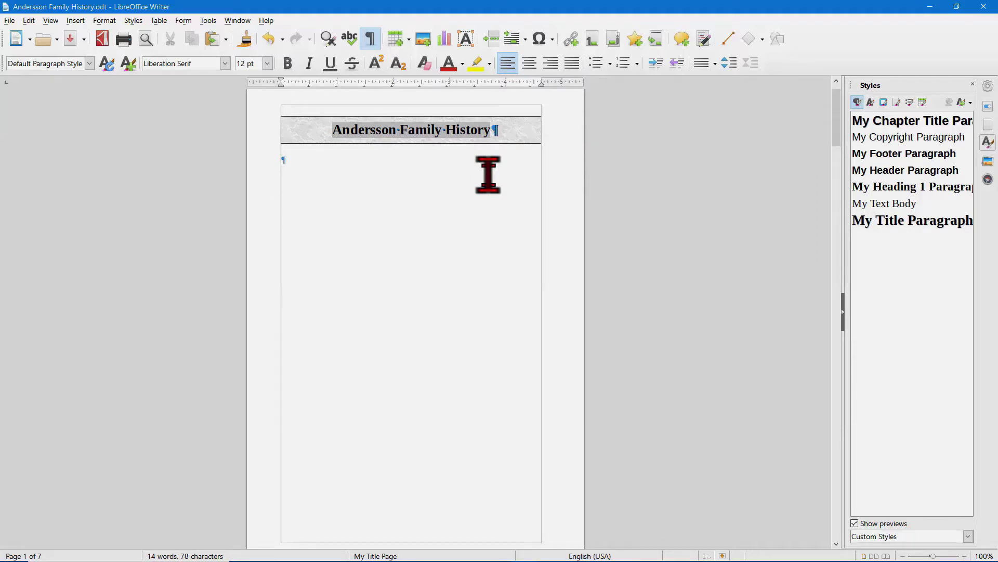
click(287, 161)
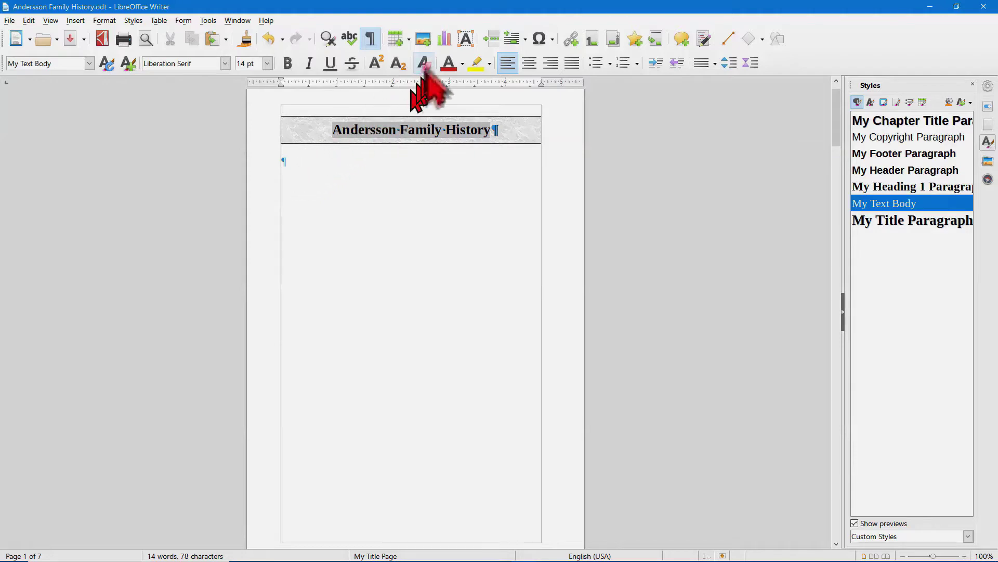
Step: Insert the Scandinavia map and size it 4" wide with Keep ratio on
click(421, 39)
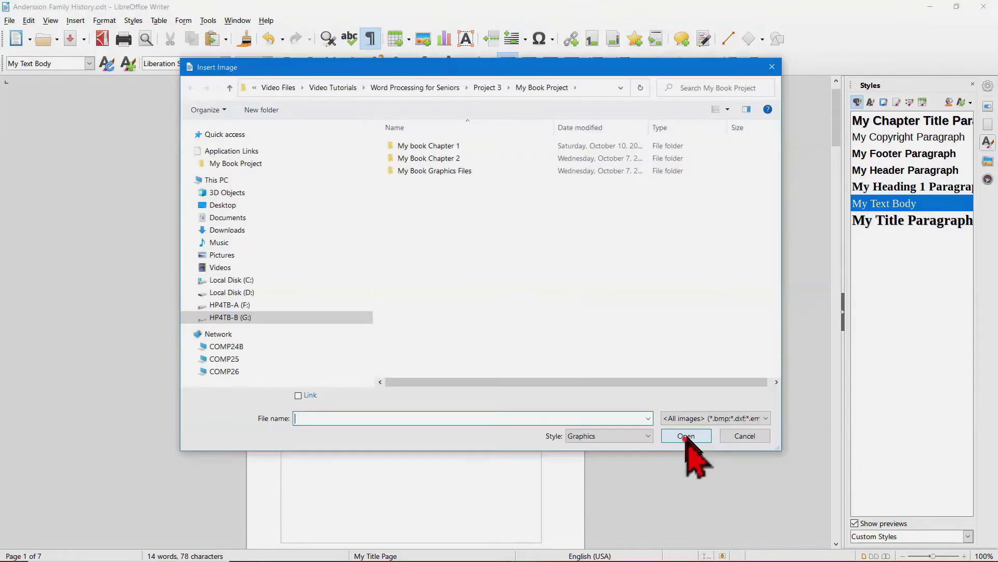
click(692, 435)
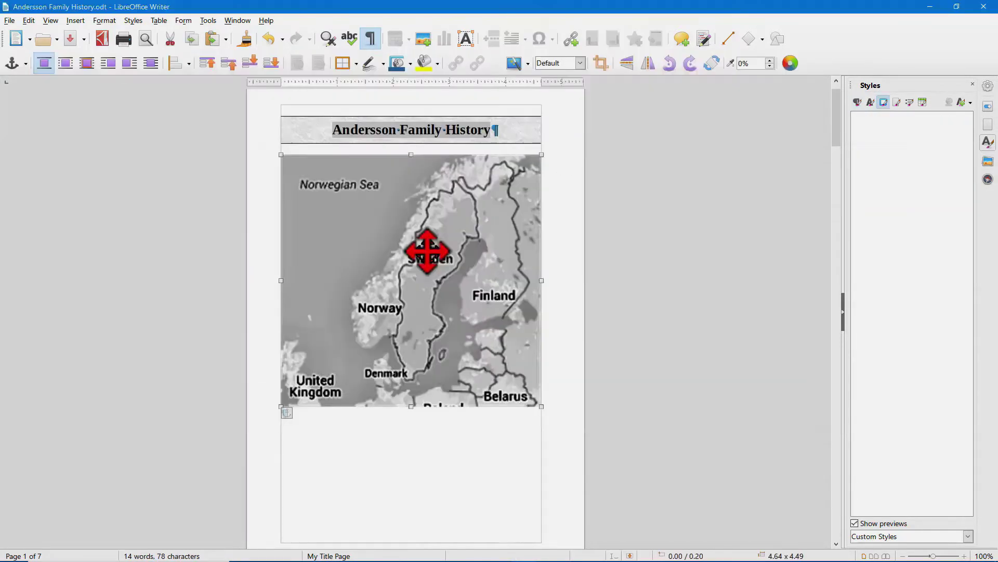
double_click(403, 258)
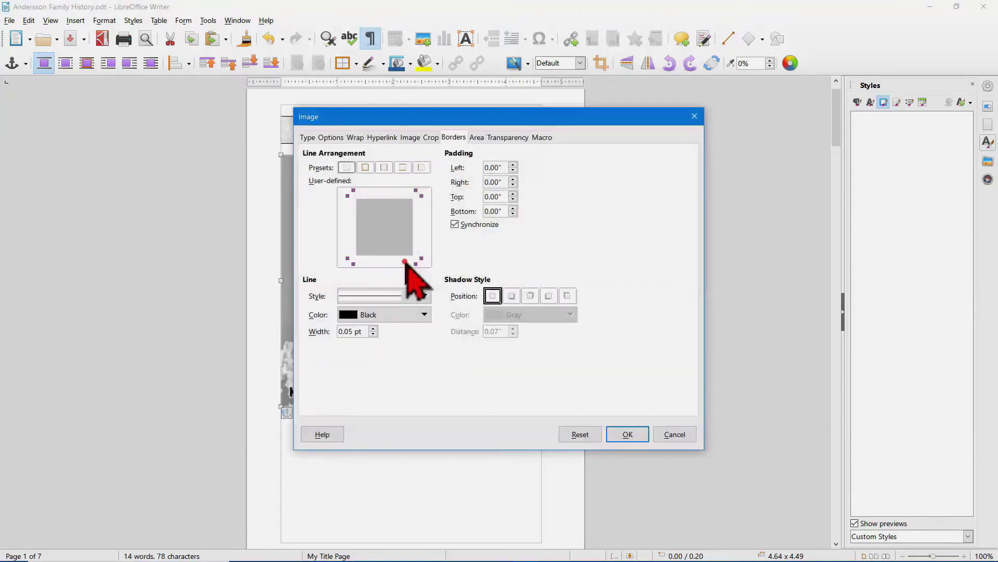
click(309, 139)
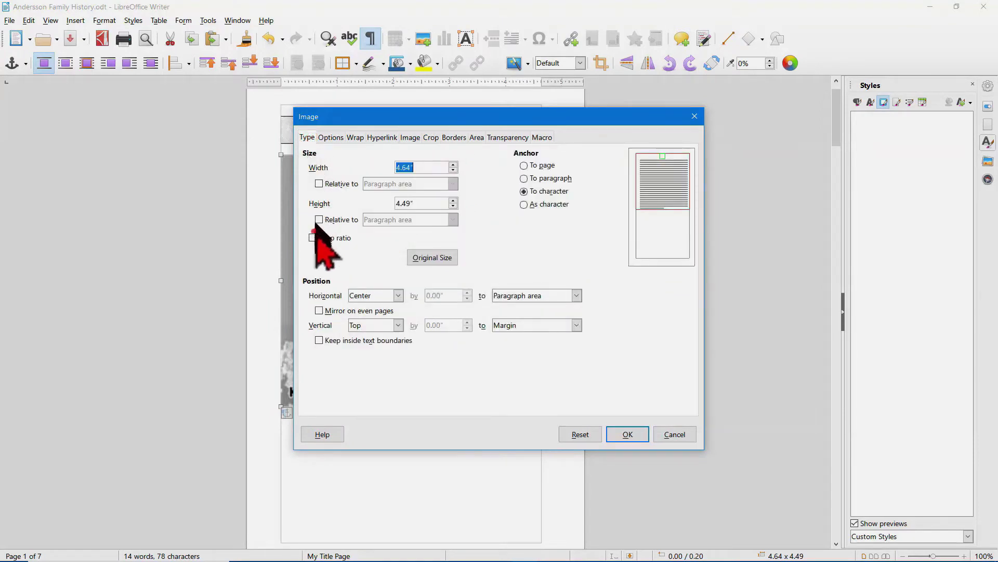
click(312, 238)
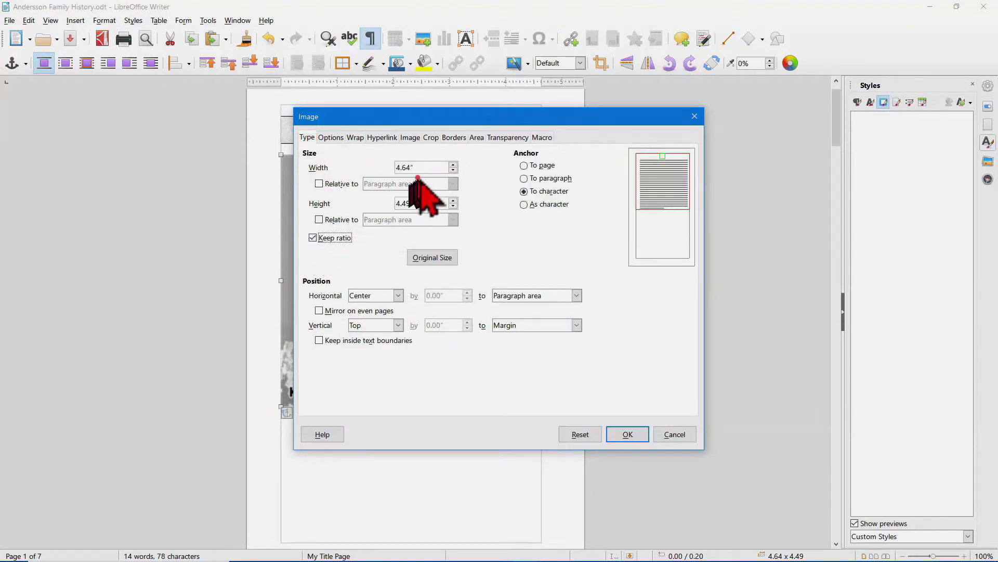
drag(422, 167, 396, 167)
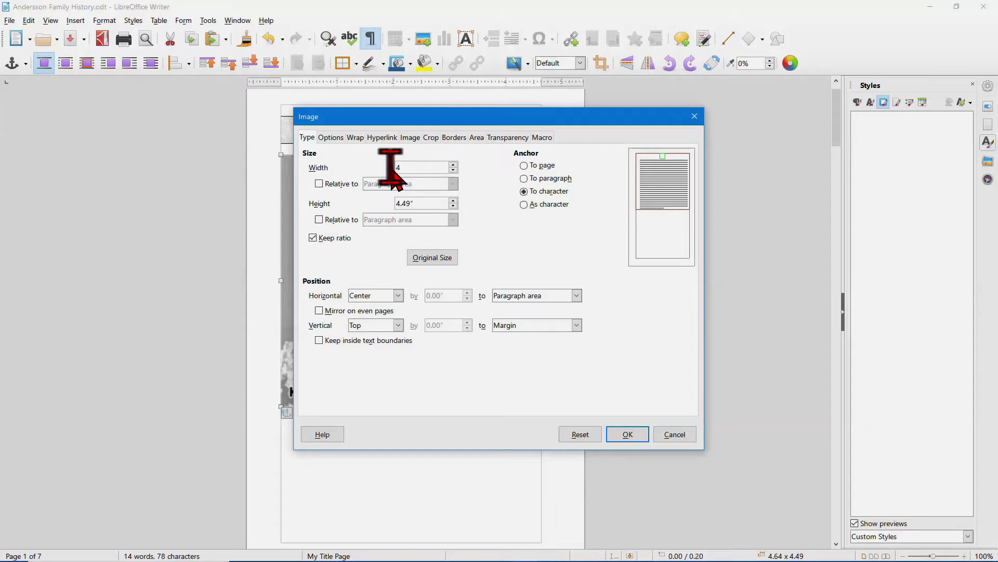
key(Tab)
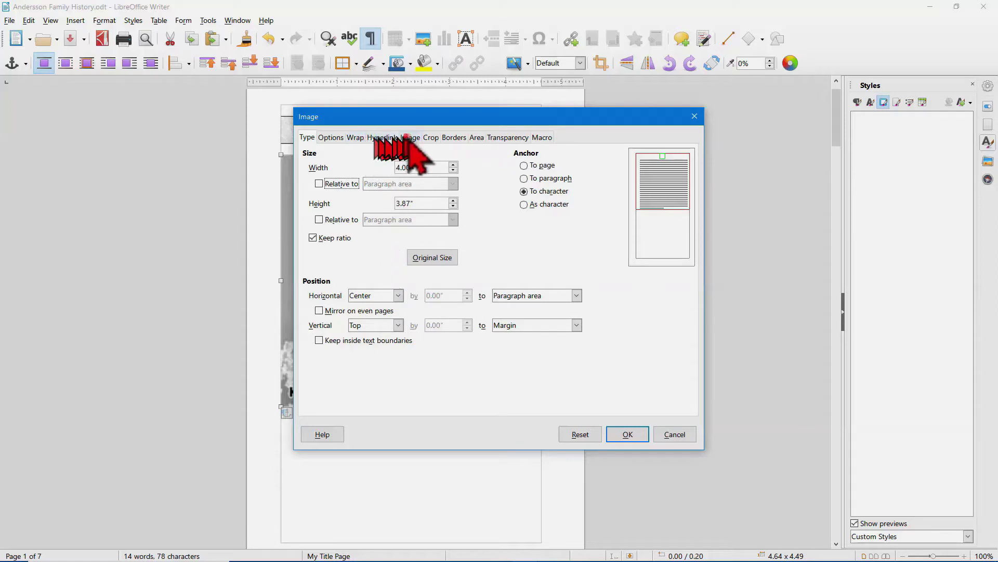
Step: Give the map no text wrap, a box border and a bottom-right shadow
click(355, 137)
click(368, 171)
click(452, 137)
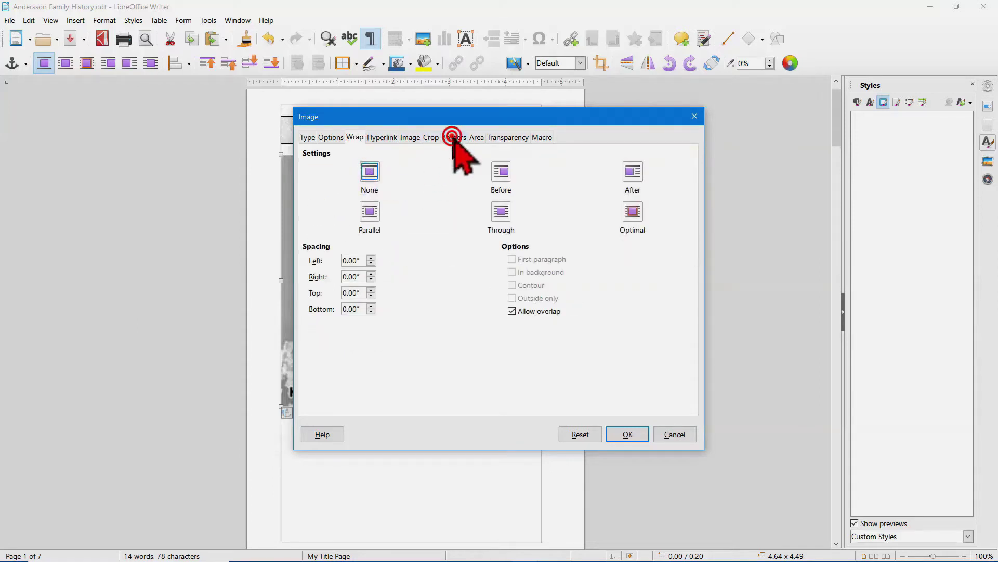
click(366, 167)
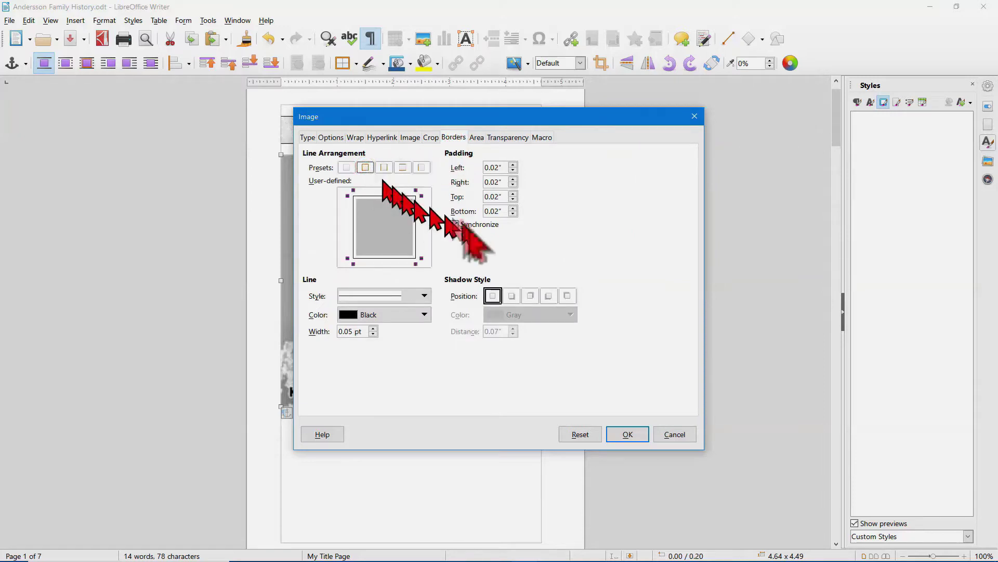
click(512, 295)
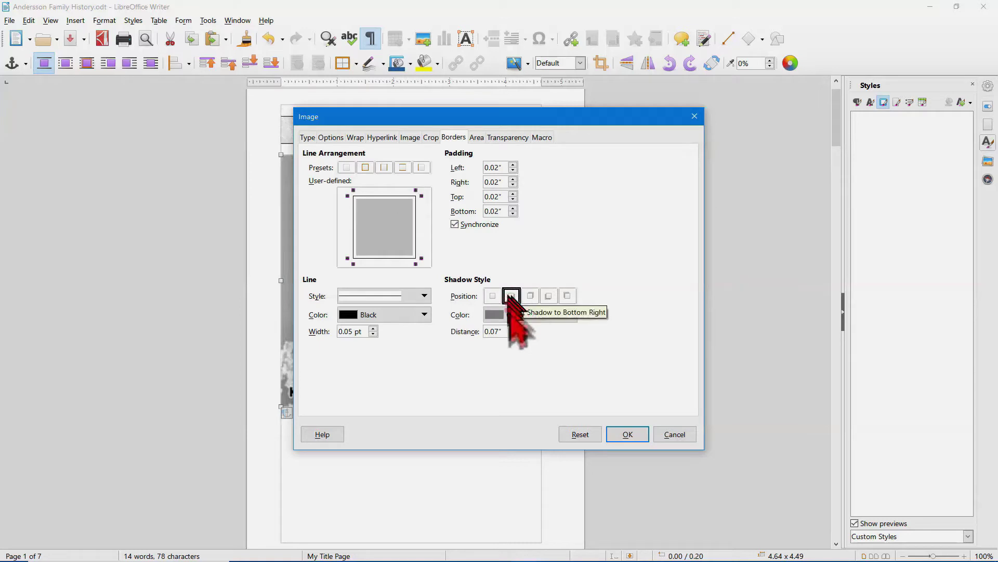
click(630, 435)
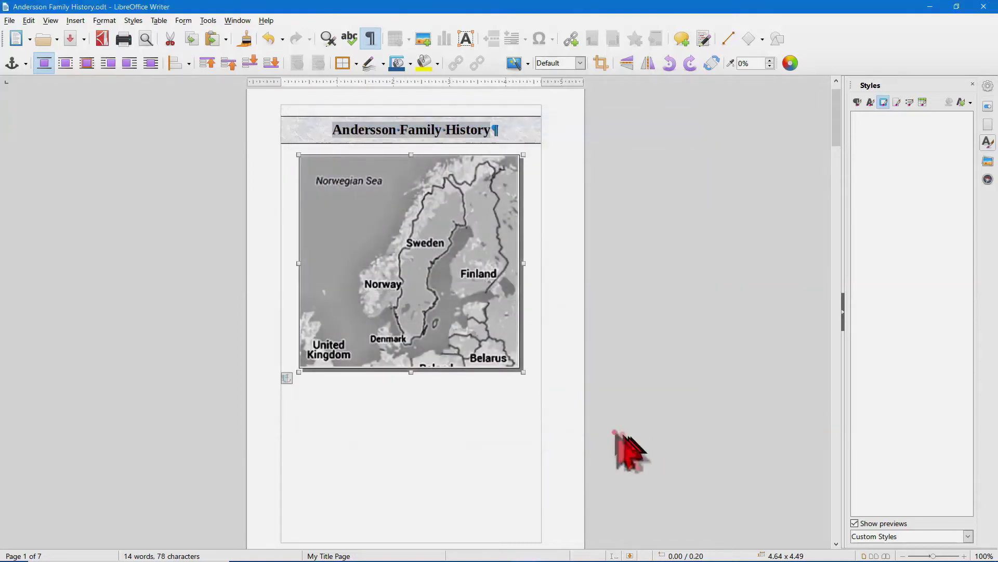
Step: Style page 2's copyright line My Copyright Paragraph and complete it as 'Copyright 2020 by' the author's name
click(333, 382)
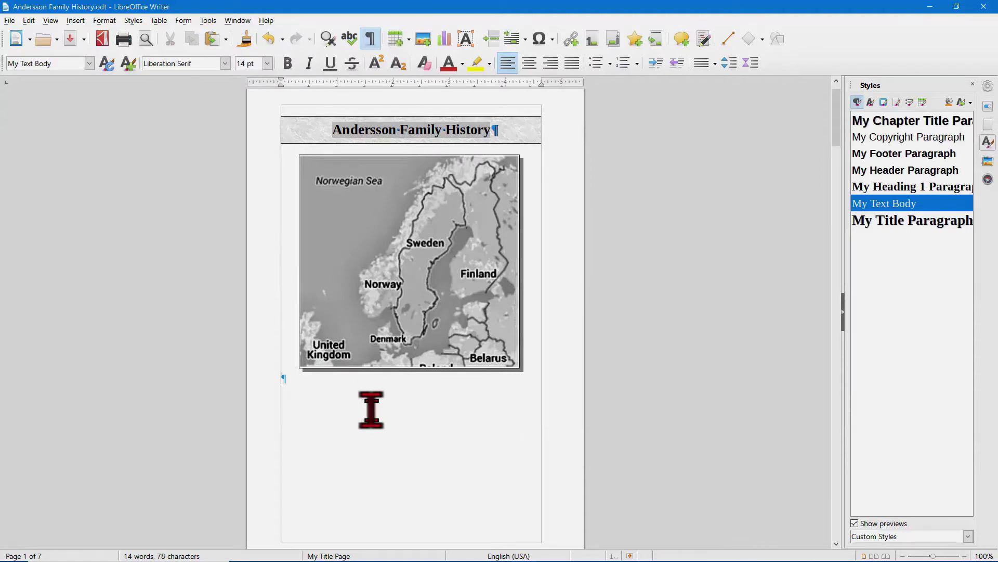
scroll(371, 410, down, 6)
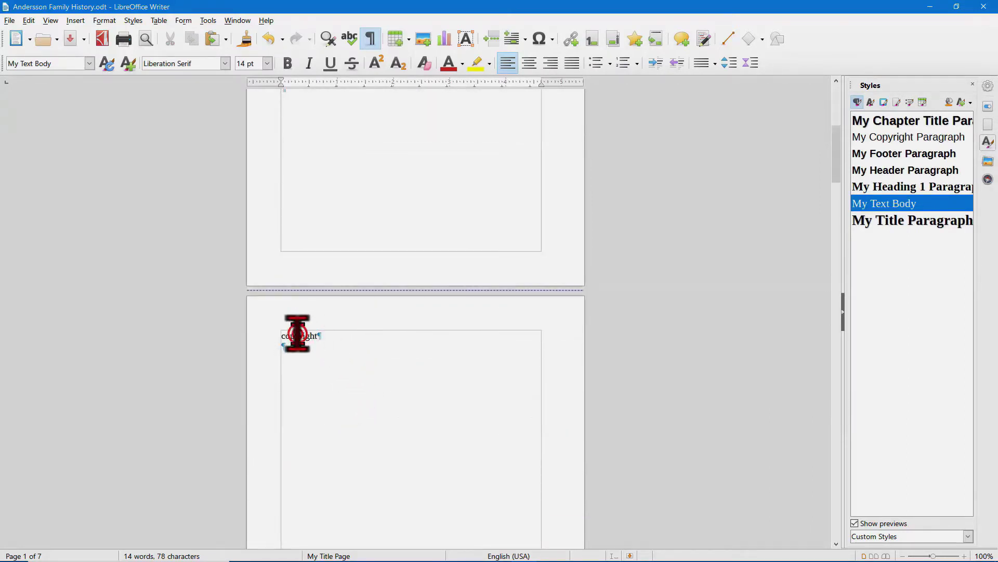
double_click(298, 334)
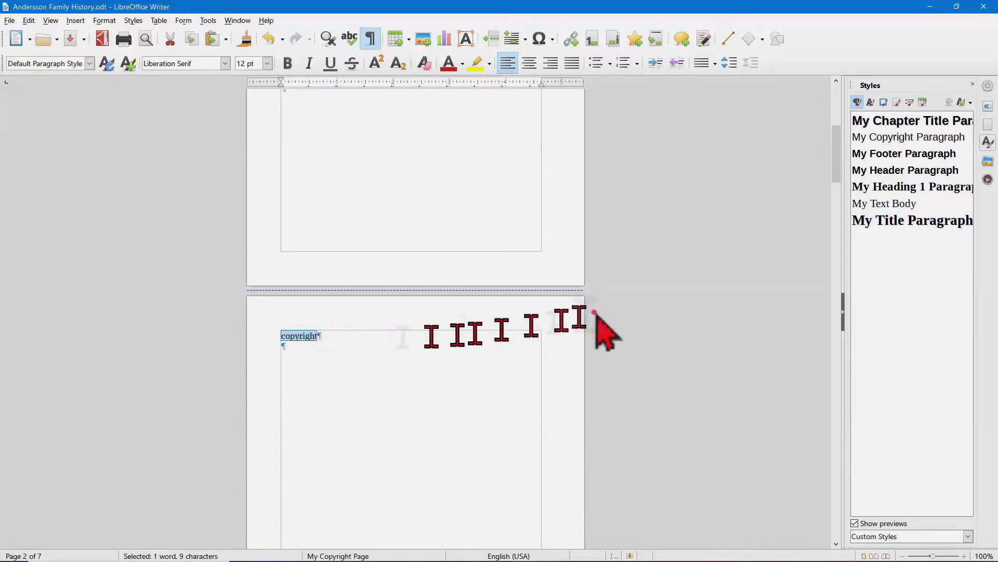
double_click(883, 137)
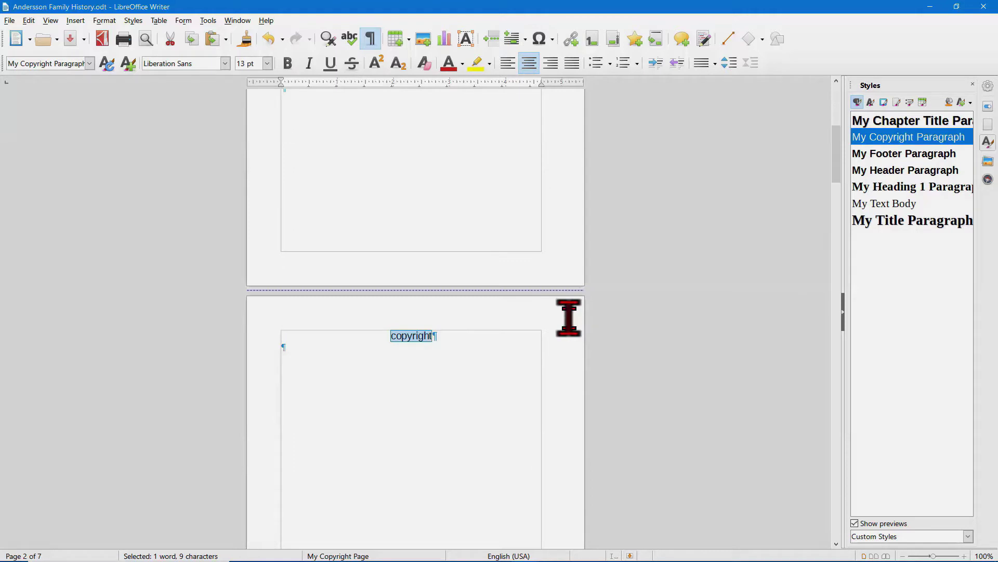
click(441, 333)
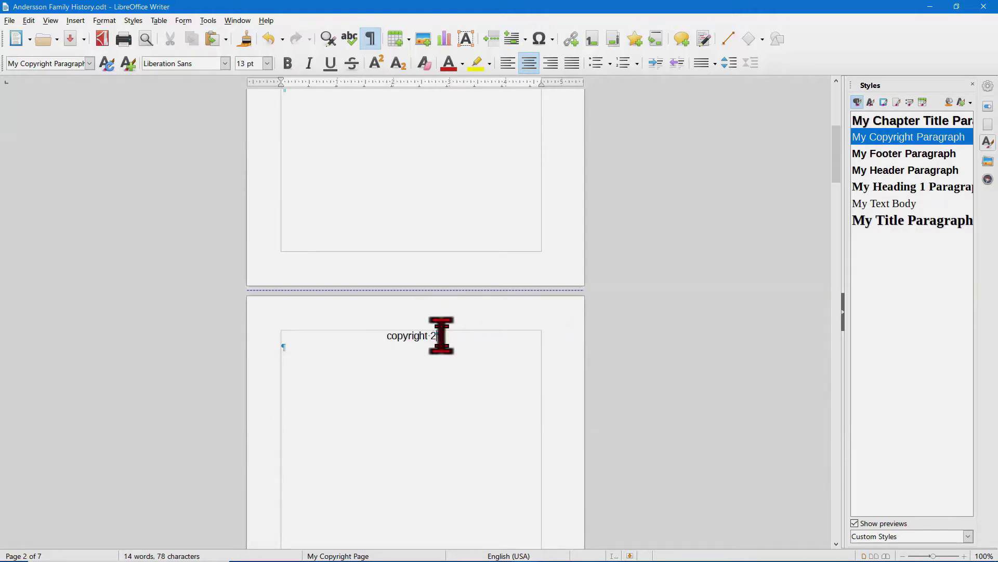
text(2020 by uOliver Olesson)
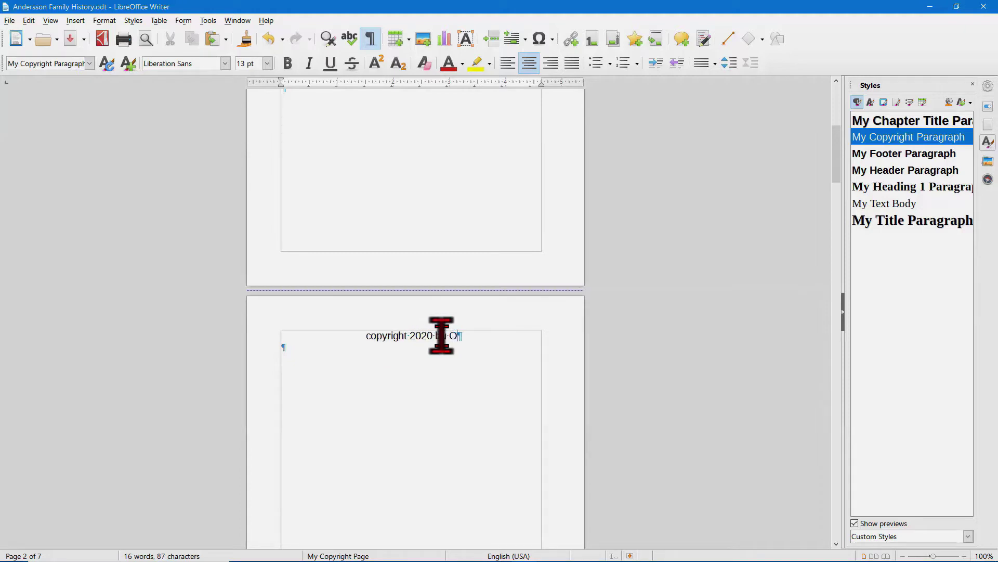
key(Return)
click(310, 360)
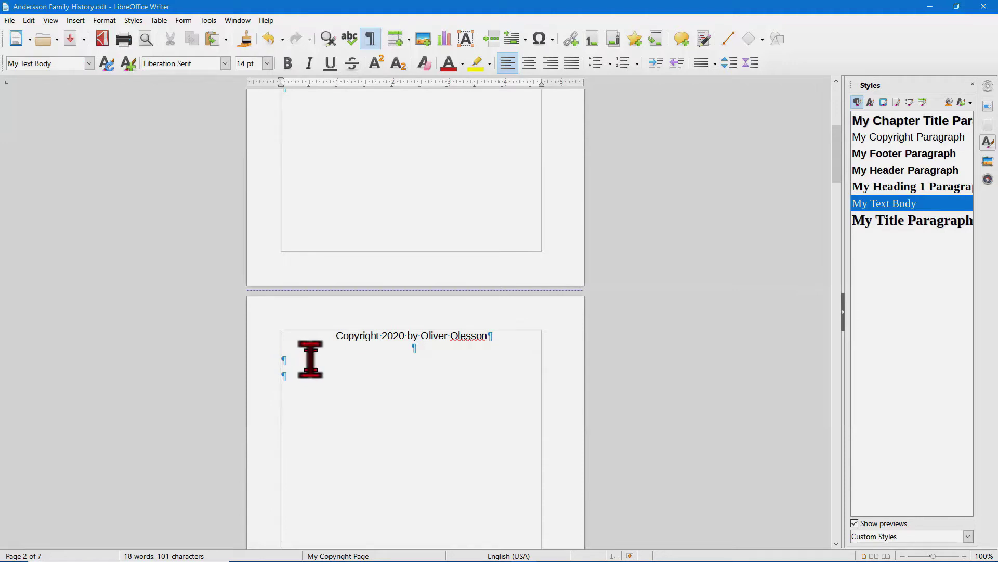
click(424, 39)
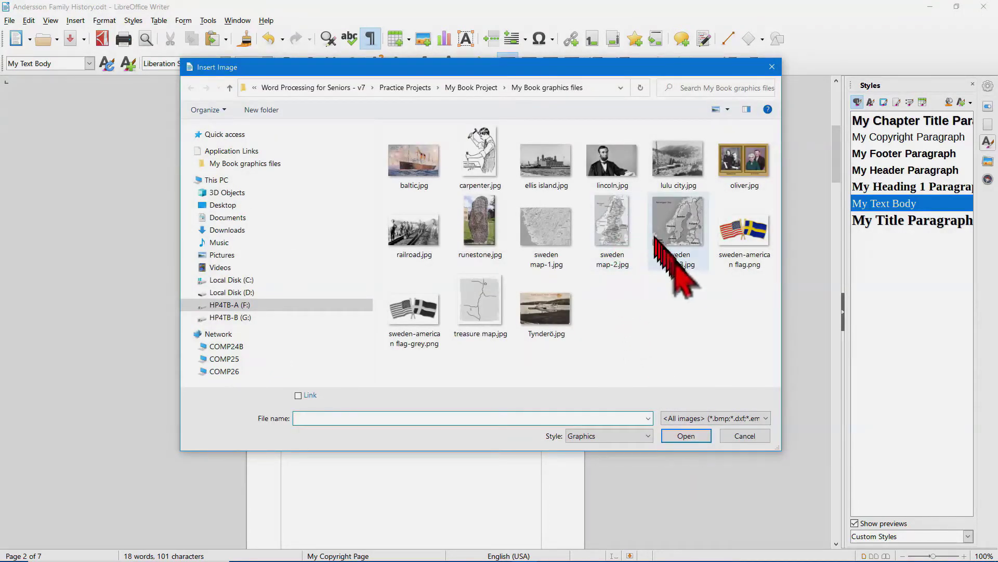
Step: Insert the sweden-american flags picture with a box border and bottom-right gray shadow
click(732, 236)
double_click(732, 237)
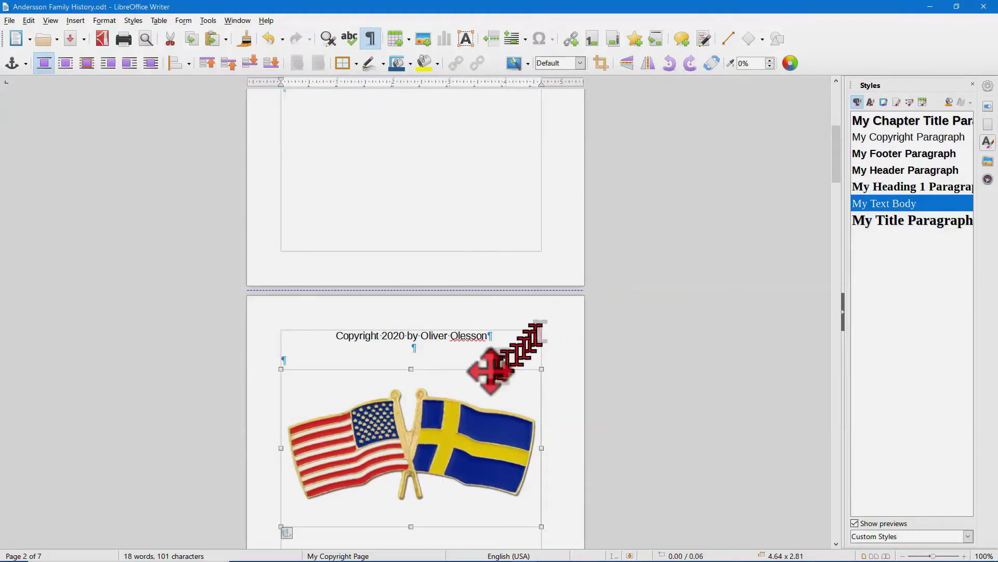
double_click(450, 394)
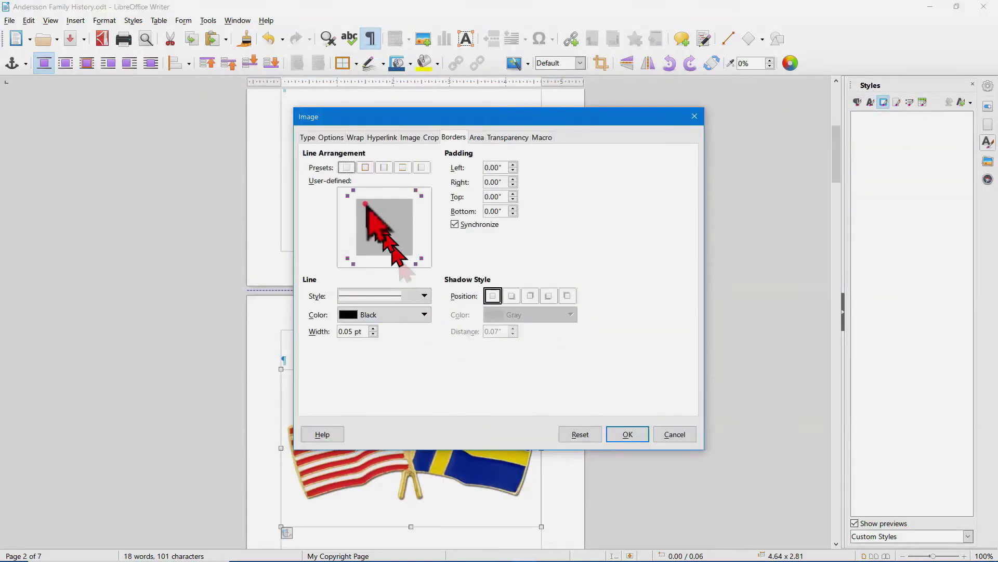
click(366, 166)
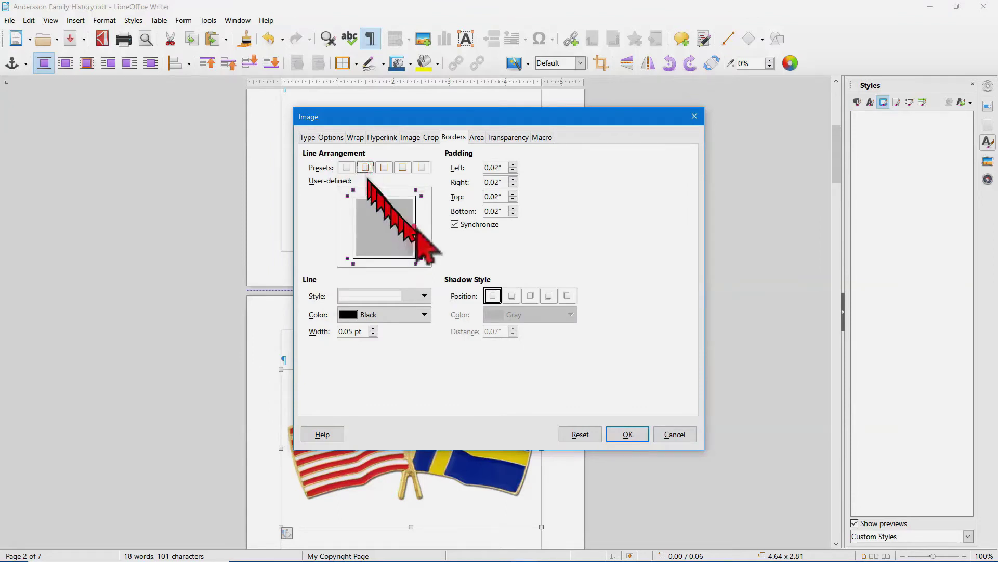
click(511, 295)
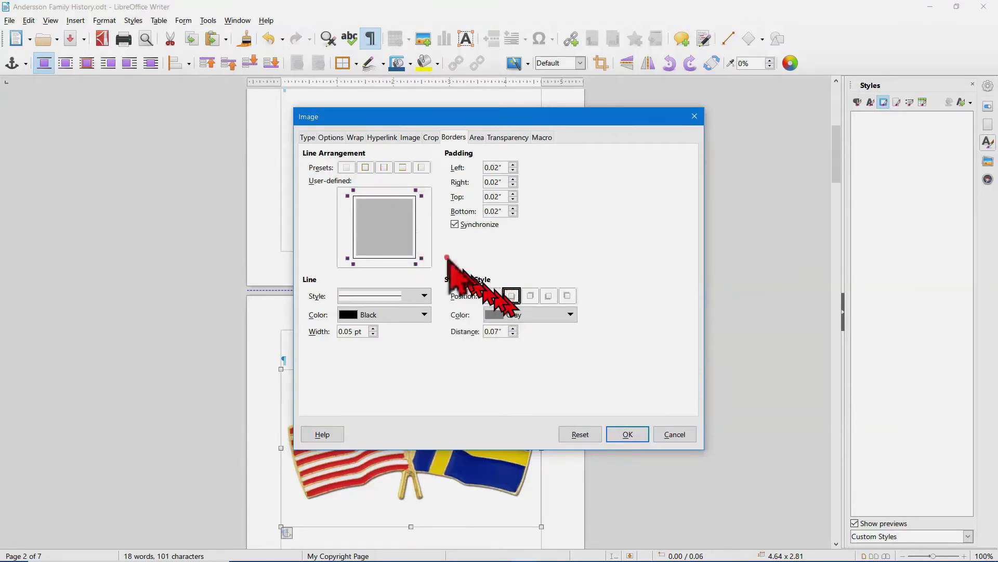
Step: Resize the flags picture to 4.00" wide and set its wrap to None
click(309, 137)
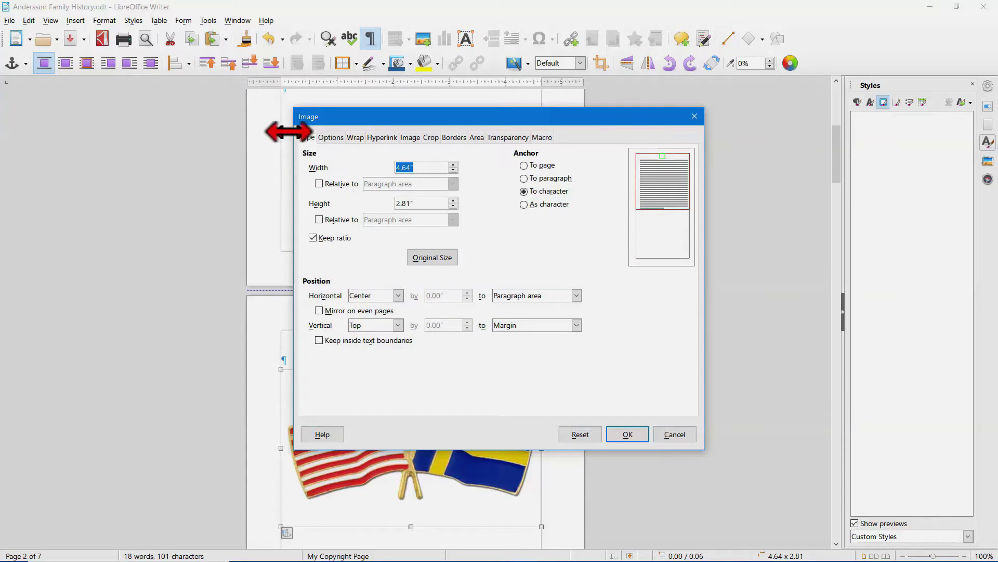
text(4)
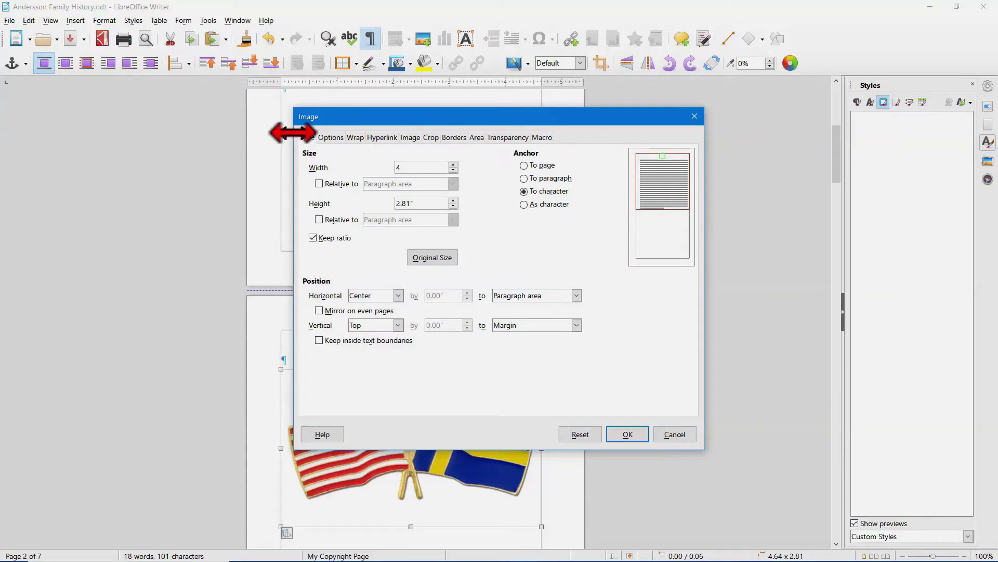
click(382, 294)
click(355, 138)
click(369, 172)
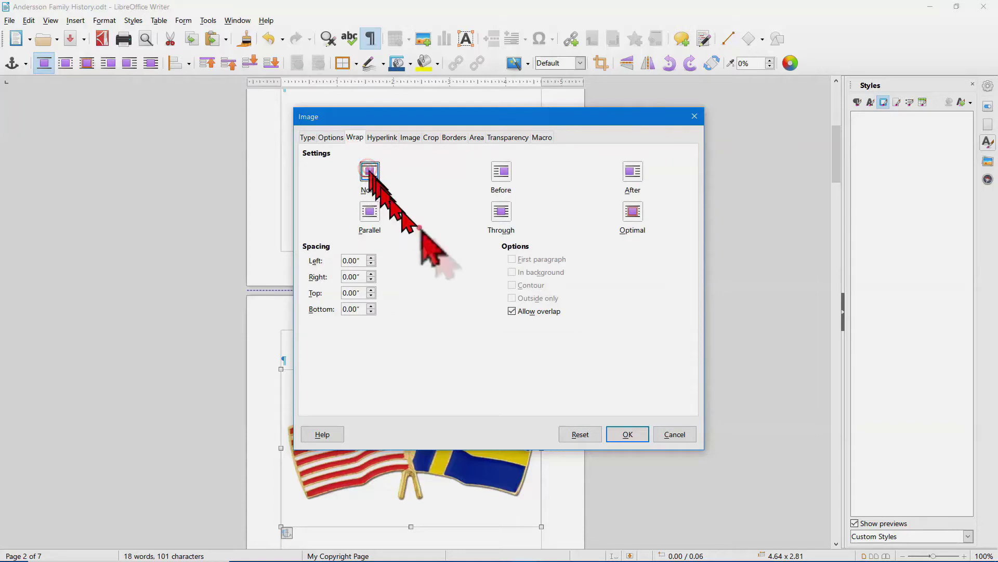
click(627, 434)
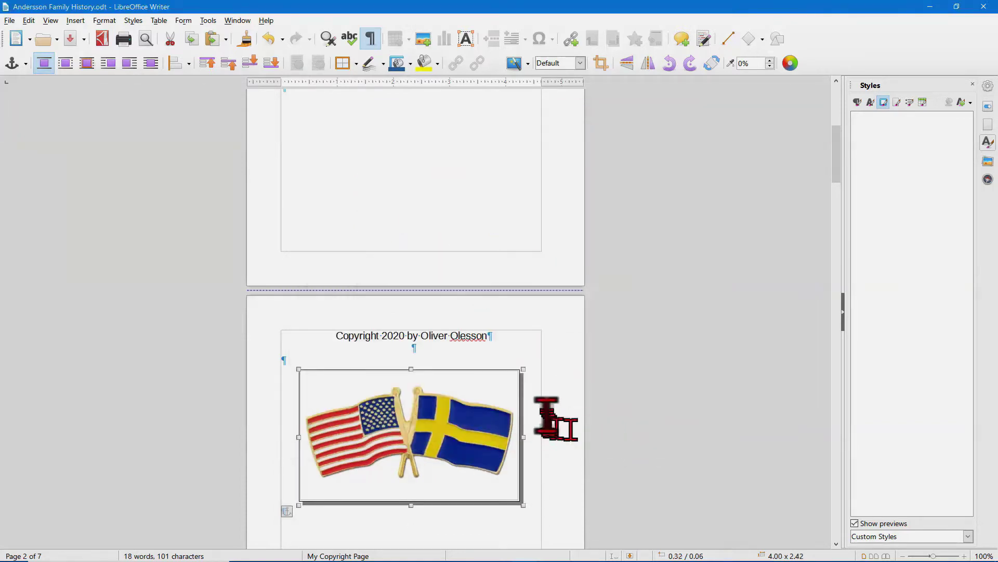
scroll(543, 409, down, 5)
Step: Select all text from the My Right Page and apply the My Text Body style
click(446, 408)
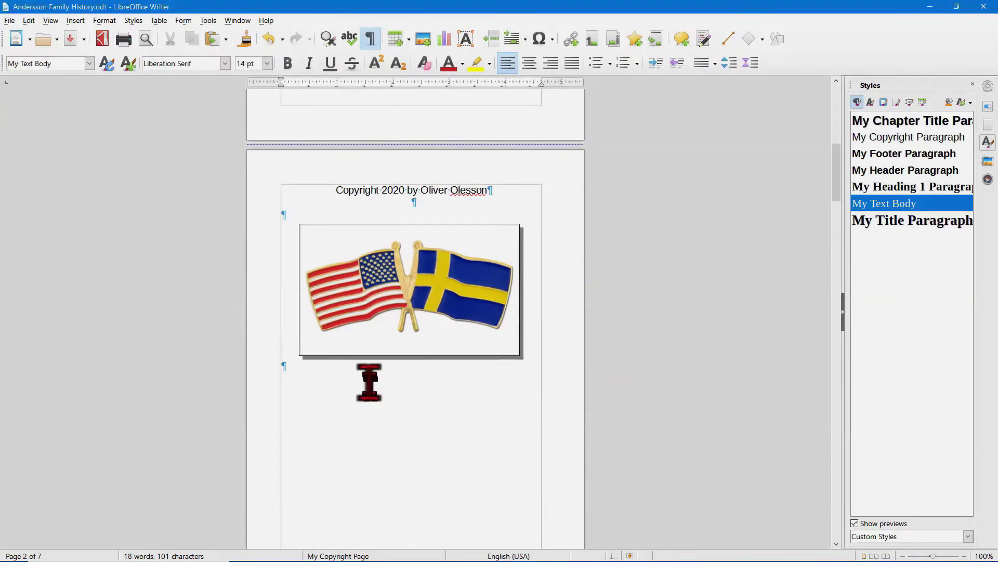
scroll(359, 353, down, 5)
click(327, 332)
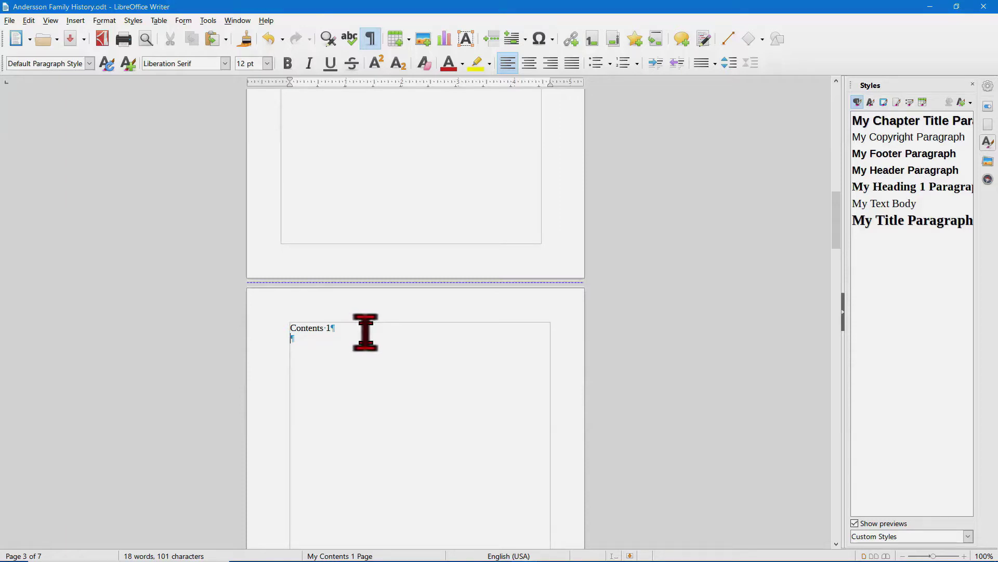
scroll(366, 333, down, 10)
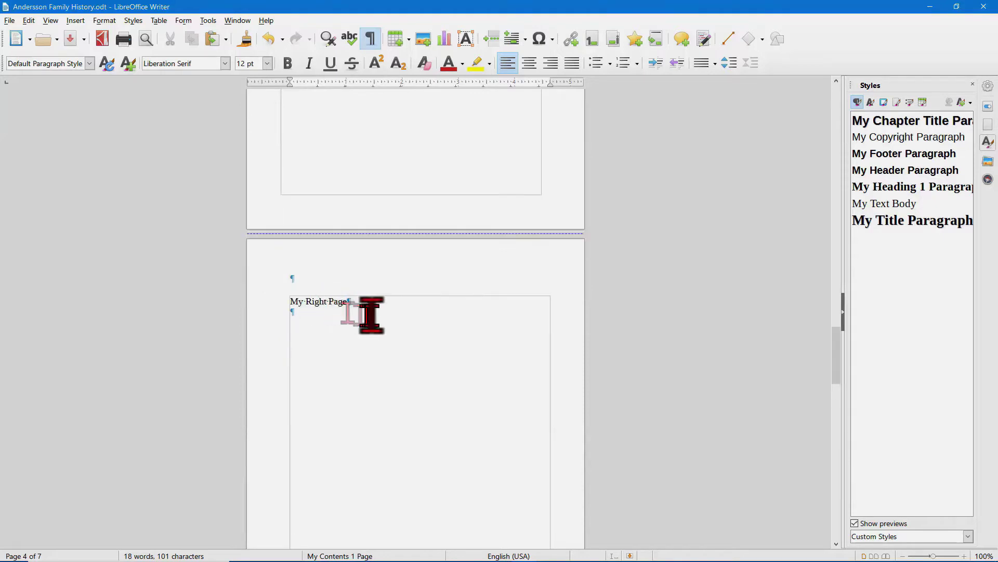
click(328, 302)
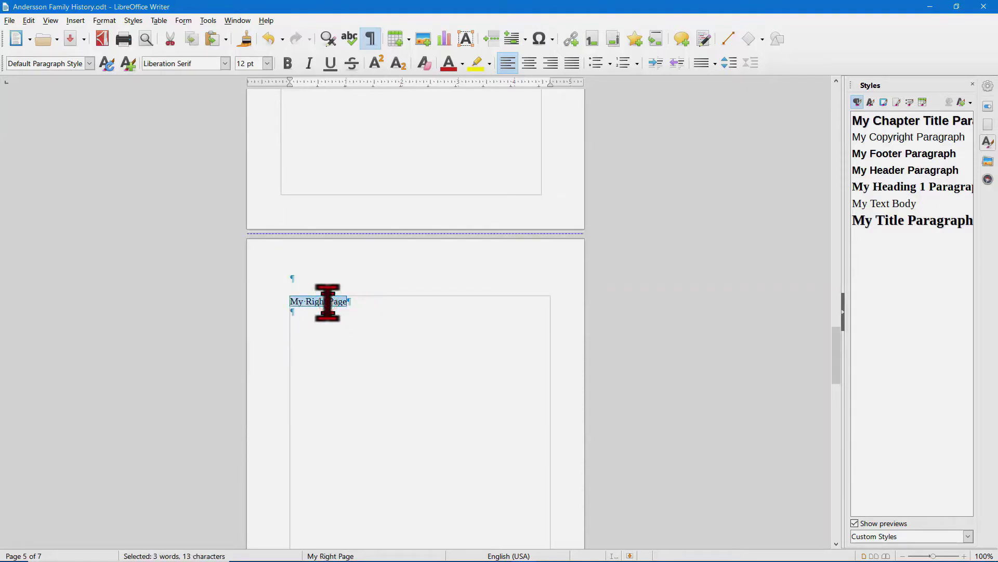
key(ctrl+a)
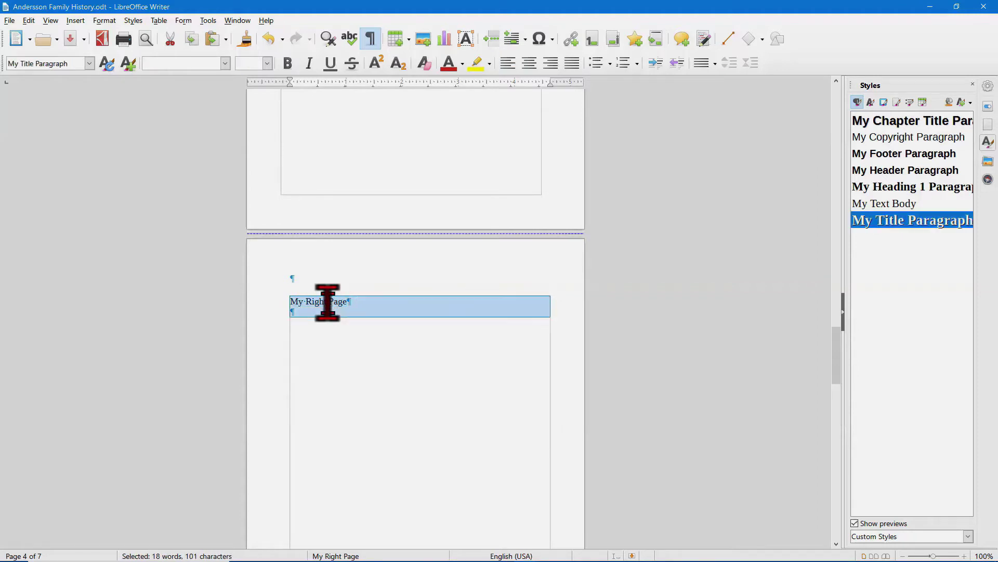
double_click(865, 203)
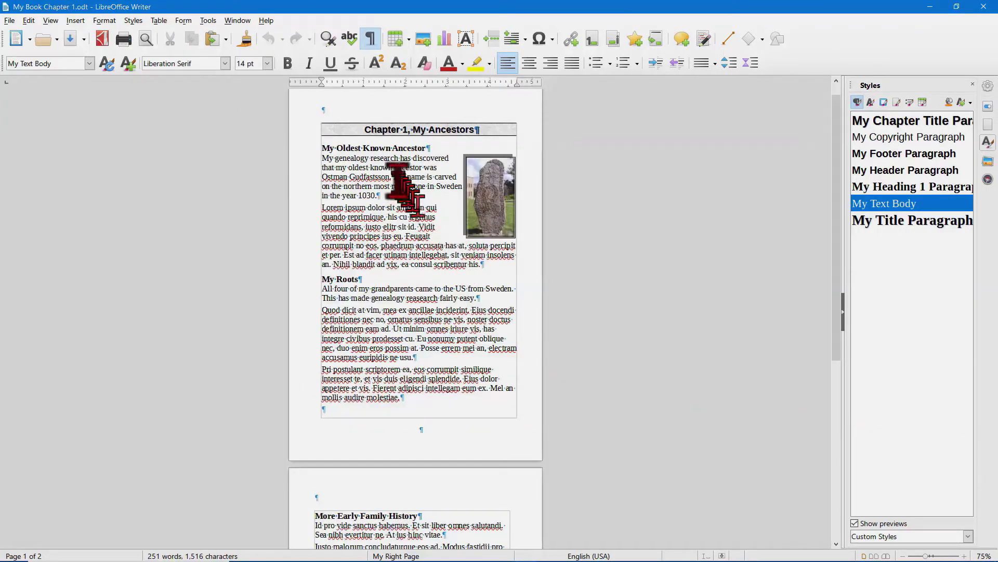
Step: Select and copy all of My Book Chapter 1's text, then switch back to Andersson Family History
click(359, 128)
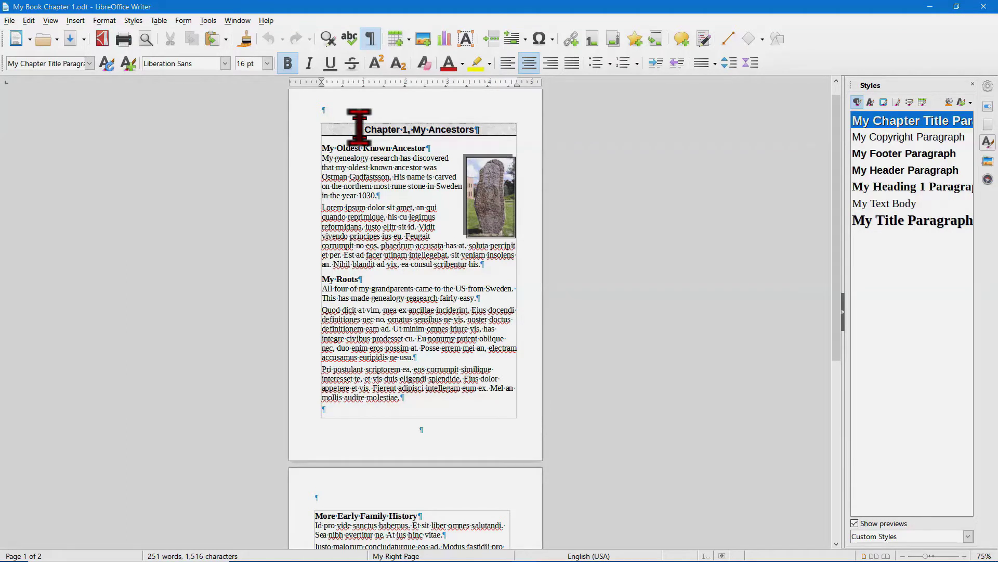
key(ctrl+a)
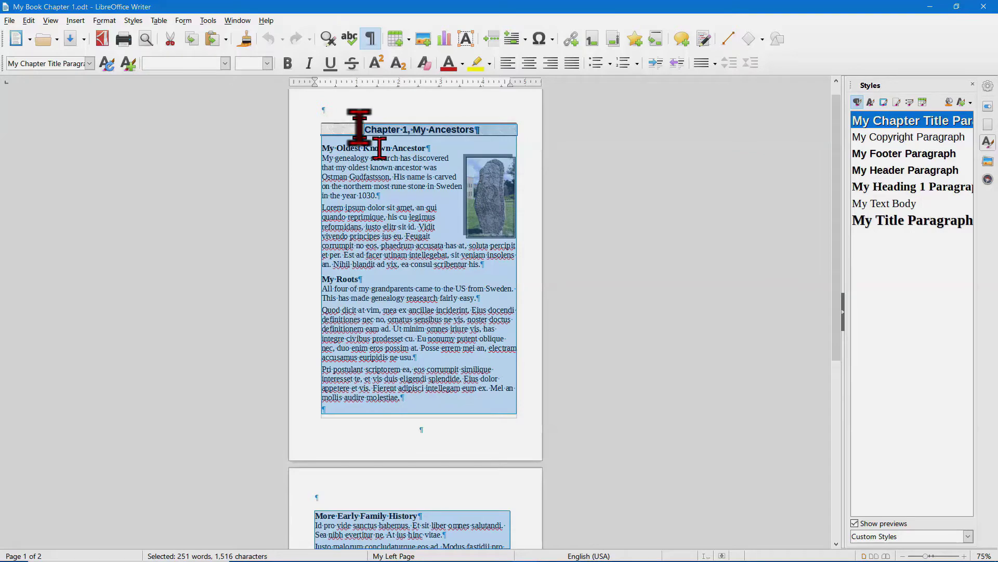
key(super+Tab)
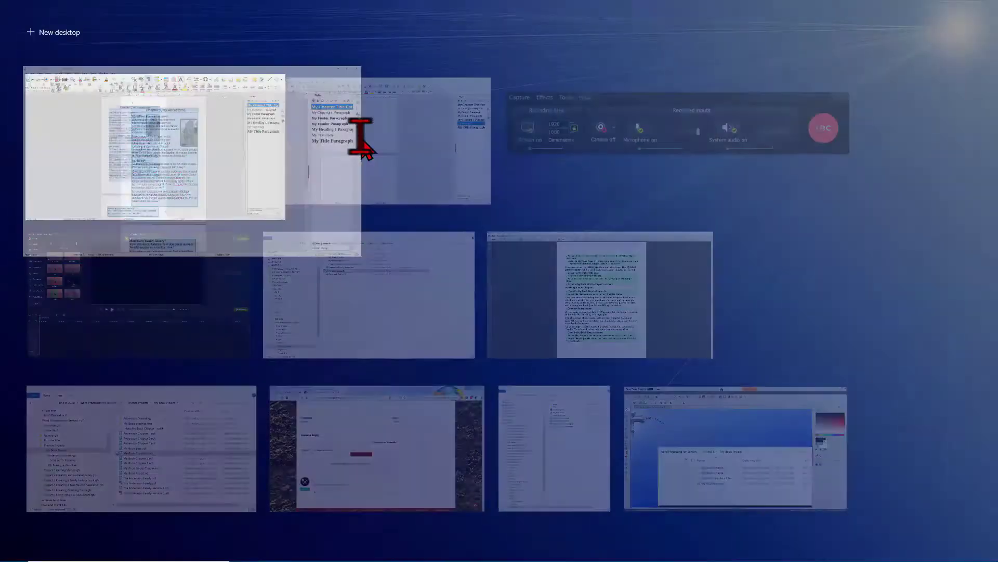
click(370, 154)
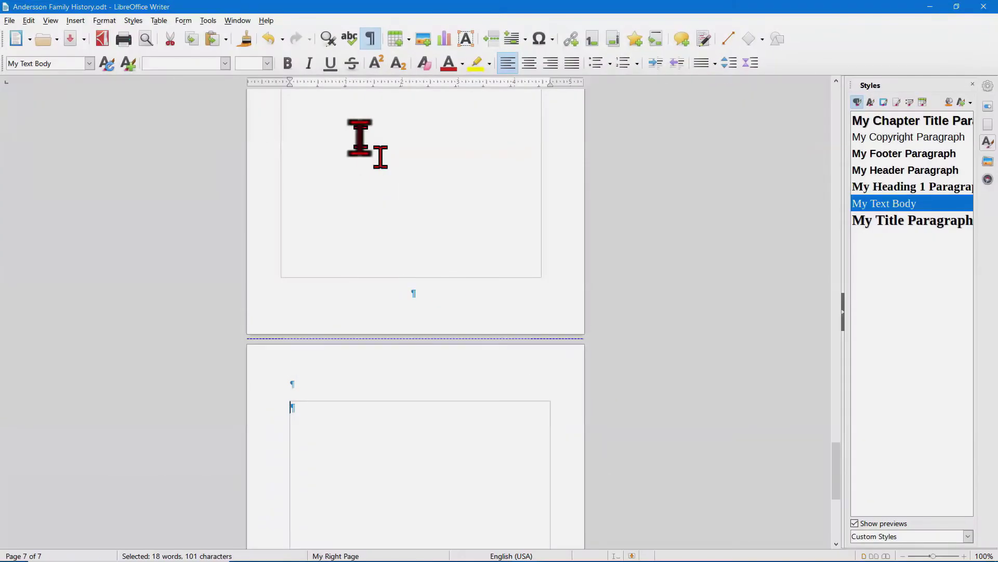
Step: Paste the copied Chapter 1 text into the empty paragraph on page 7 of the book
click(312, 407)
scroll(312, 406, down, 3)
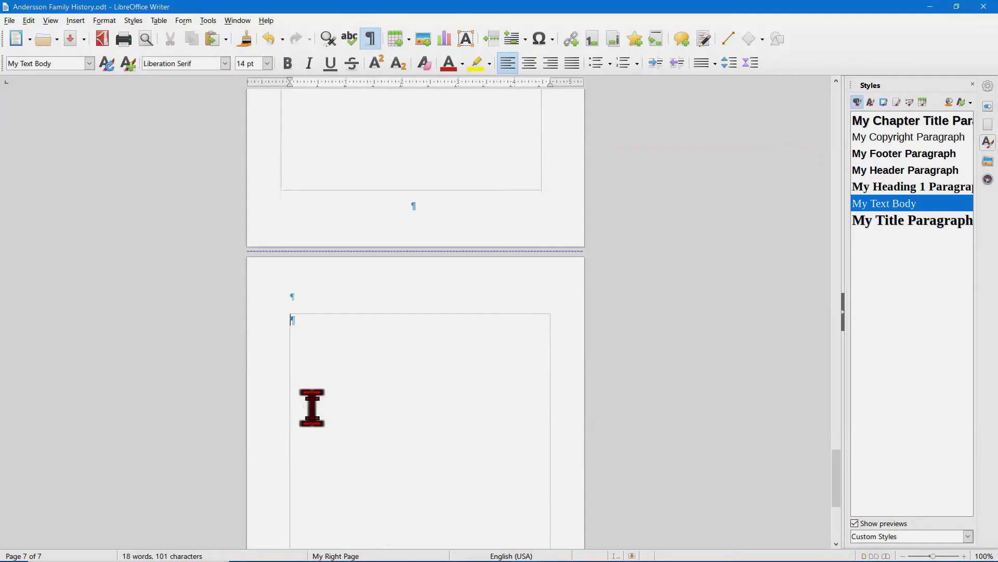
click(311, 289)
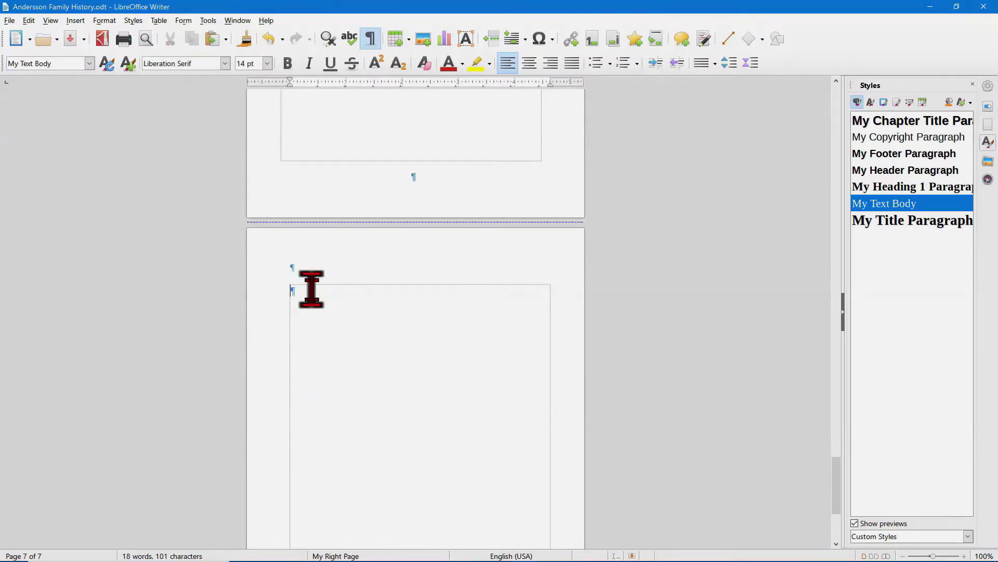
key(ctrl+f)
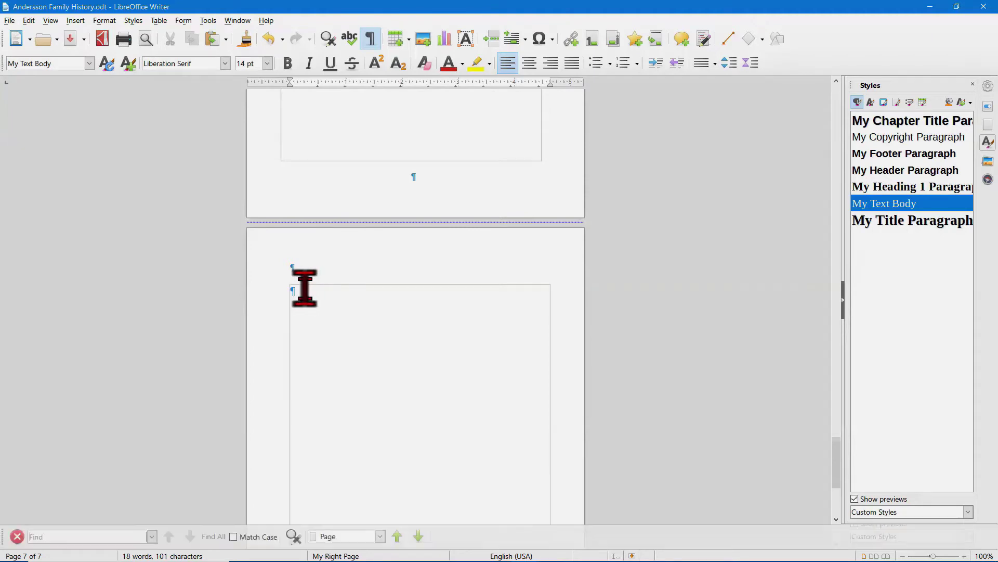
key(ctrl+v)
click(310, 405)
Step: Remove the leftover blank pages after the pasted chapter
scroll(310, 405, down, 2)
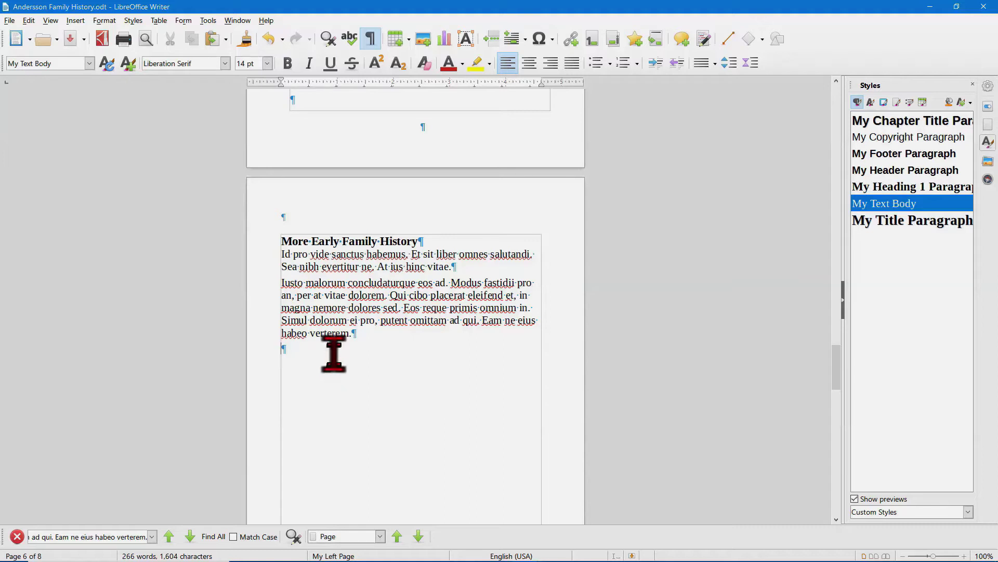
scroll(333, 353, down, 3)
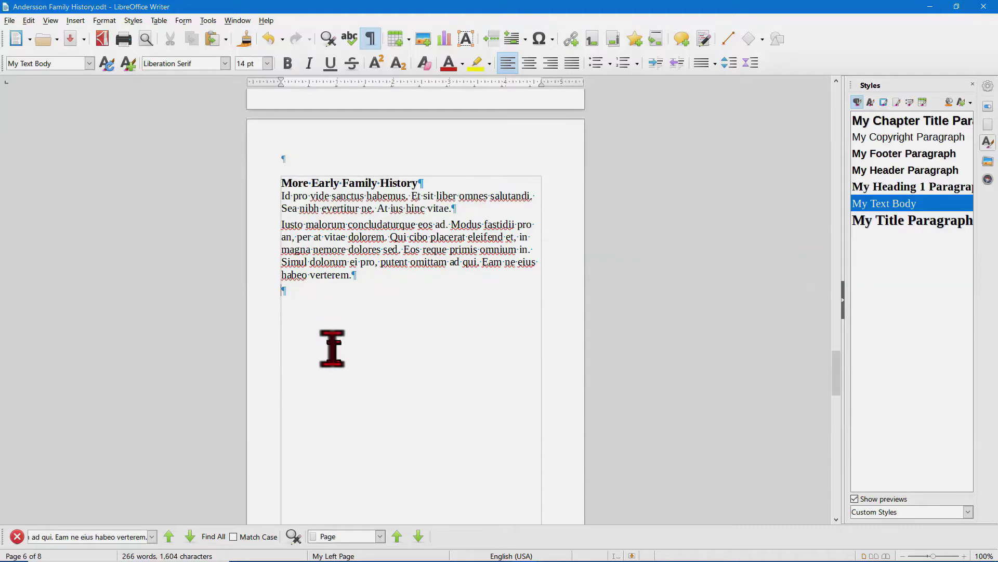
scroll(299, 294, down, 10)
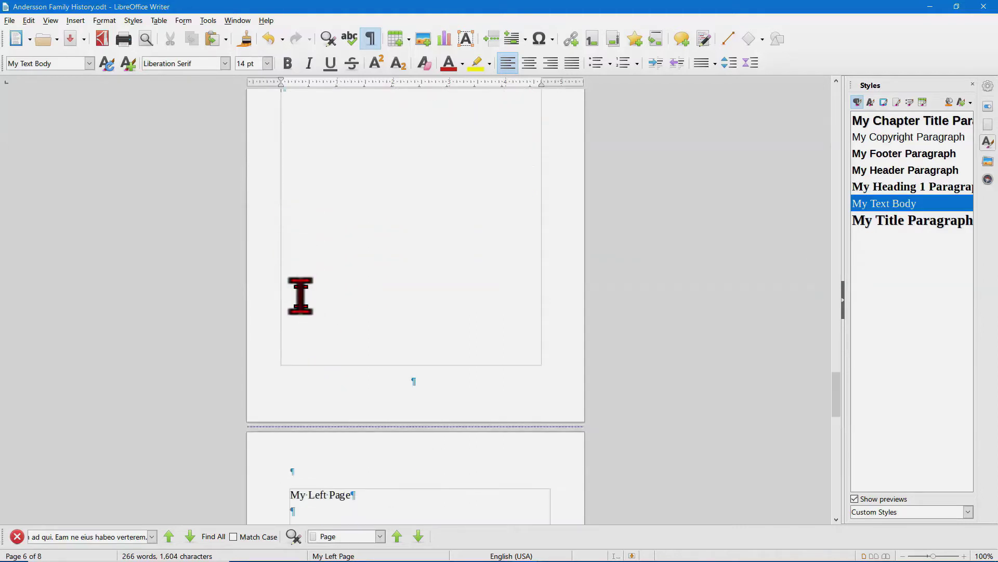
key(ctrl+z)
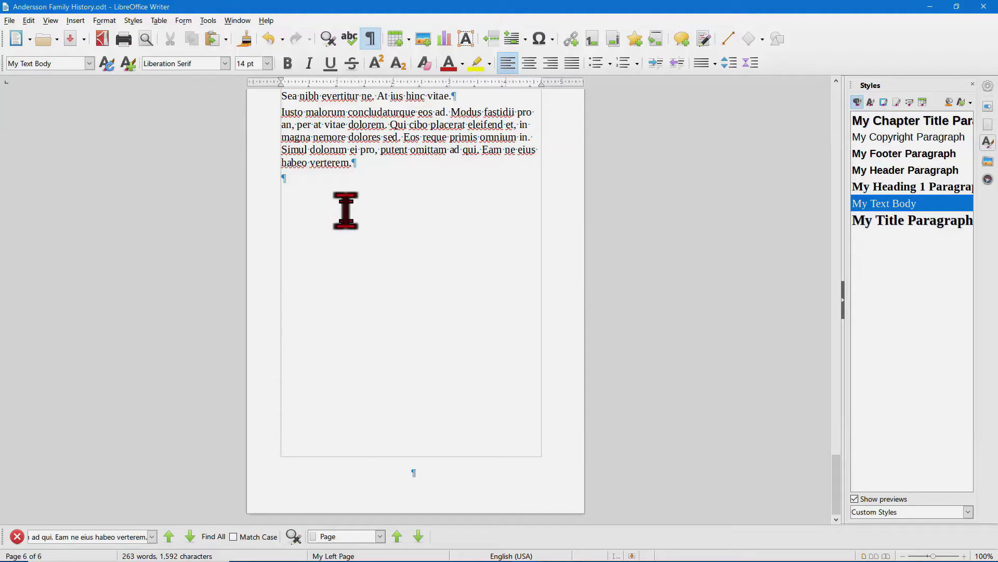
Step: Insert a page break after Chapter 1's last paragraph to start a fresh page
click(302, 181)
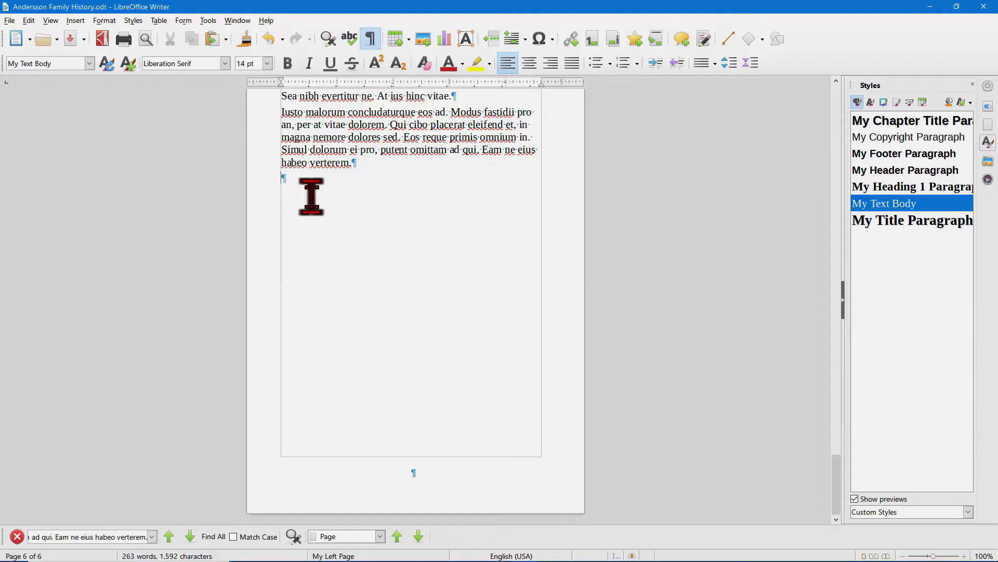
key(ctrl+Return)
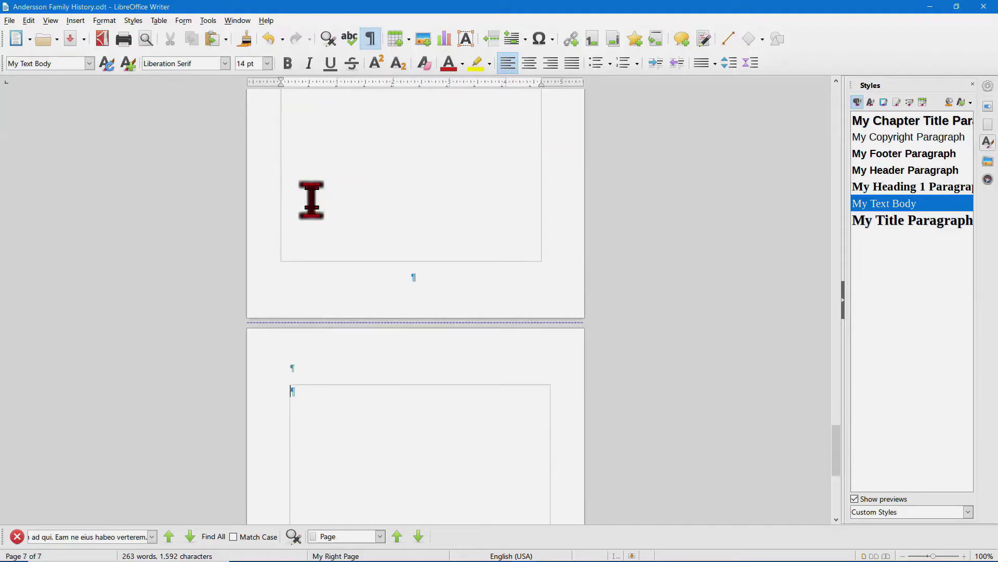
scroll(330, 364, down, 1)
click(327, 367)
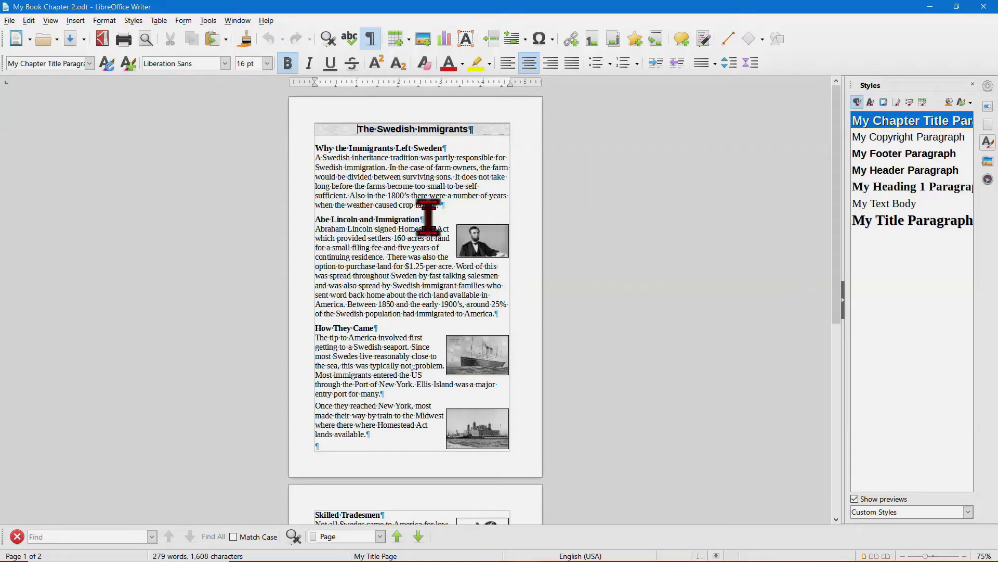
Step: Select and copy all of My Book Chapter 2 (The Swedish Immigrants), then return to the family book
click(360, 129)
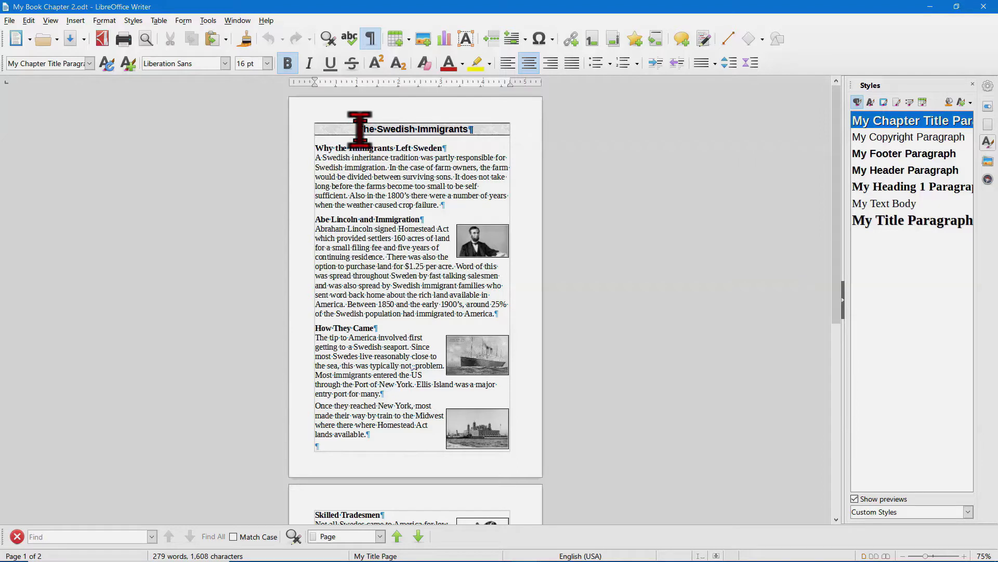
key(ctrl+a)
key(ctrl+c)
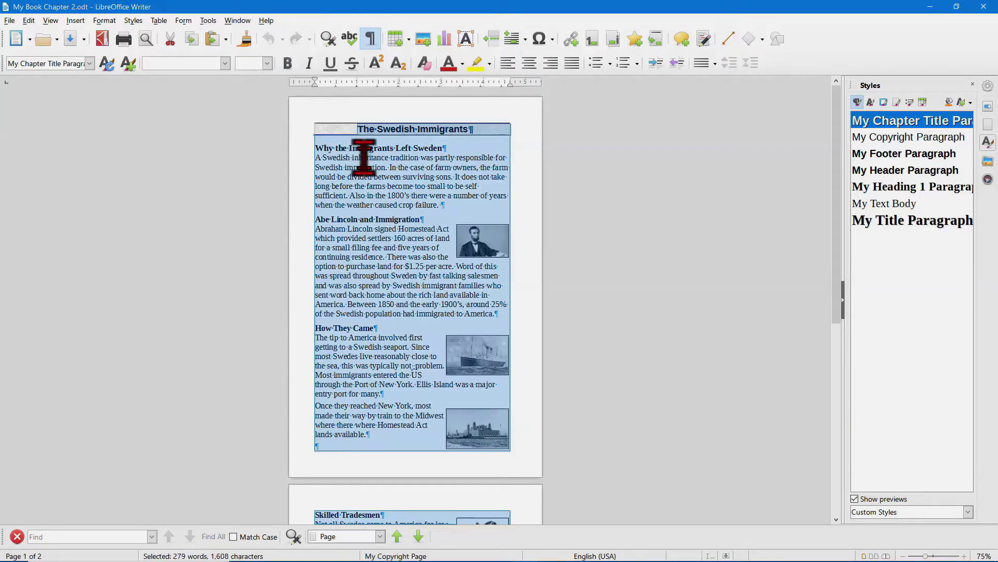
key(super+Tab)
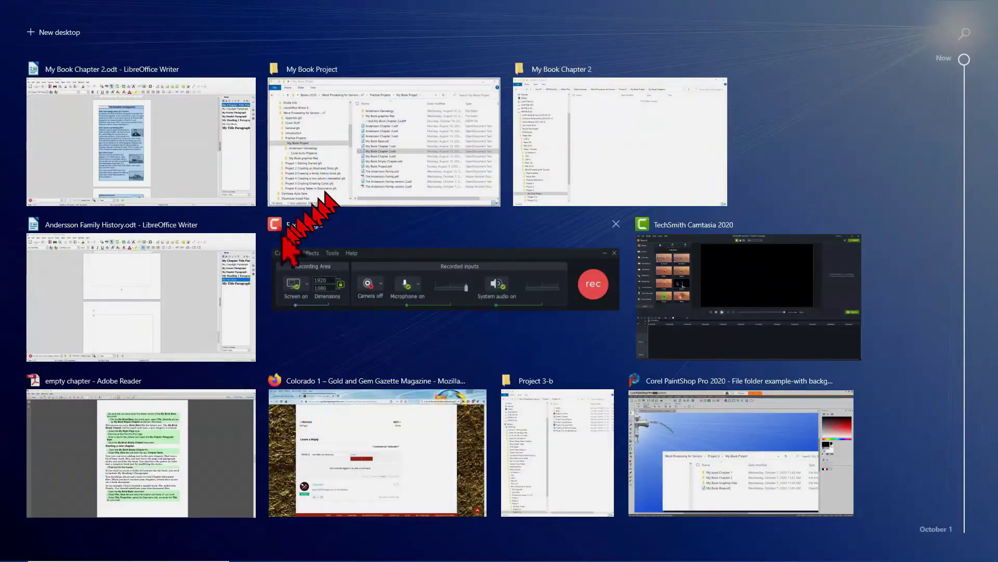
click(183, 285)
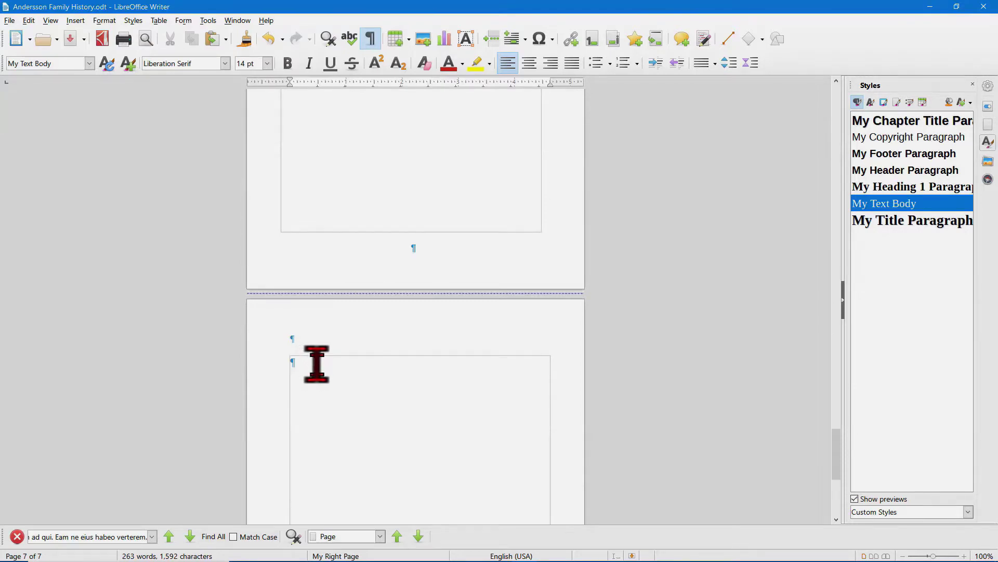
Step: Paste The Swedish Immigrants chapter text and add a page break after the Skilled Tradesmen section
key(ctrl+v)
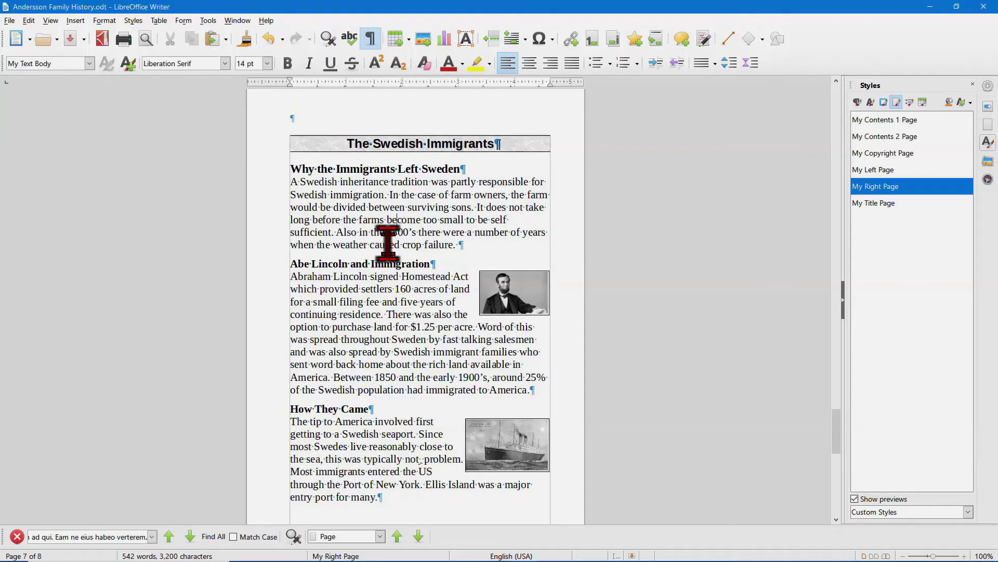
scroll(388, 243, down, 10)
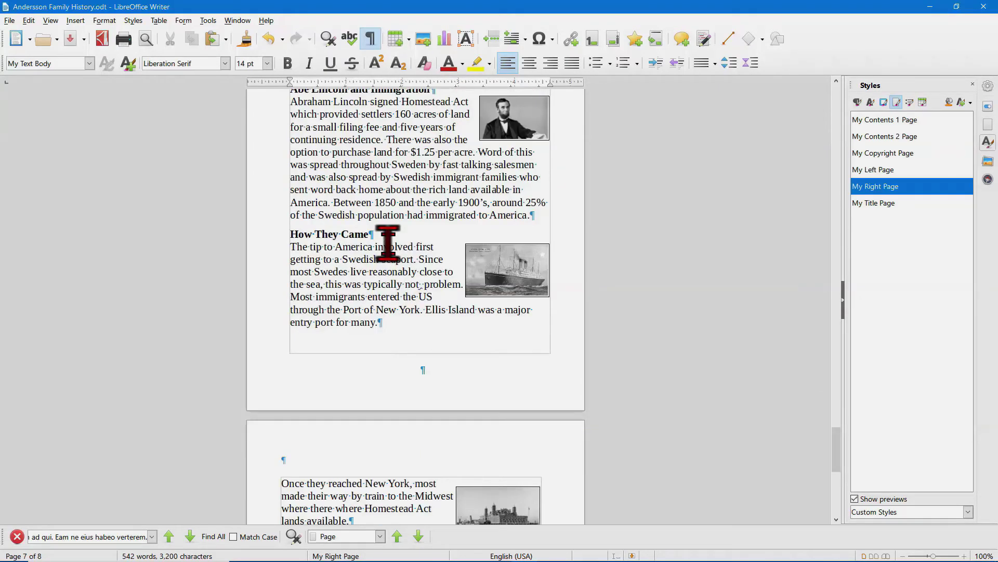
scroll(388, 243, down, 4)
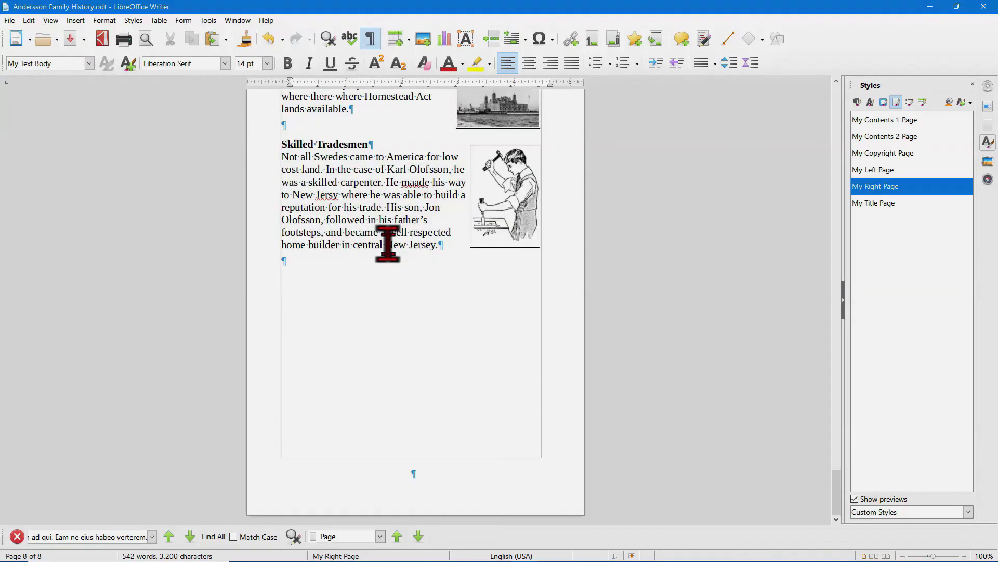
click(327, 260)
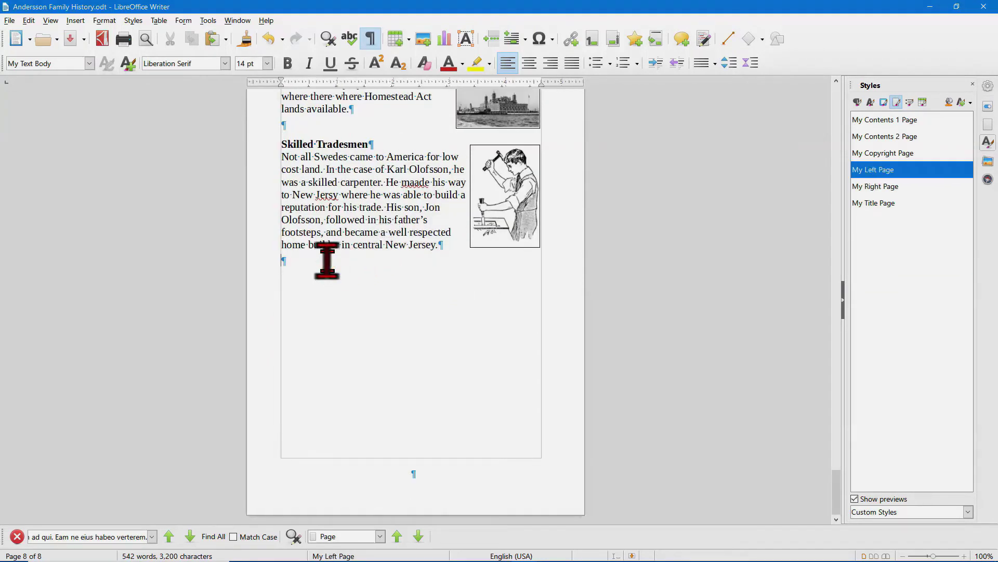
click(312, 262)
key(ctrl+Return)
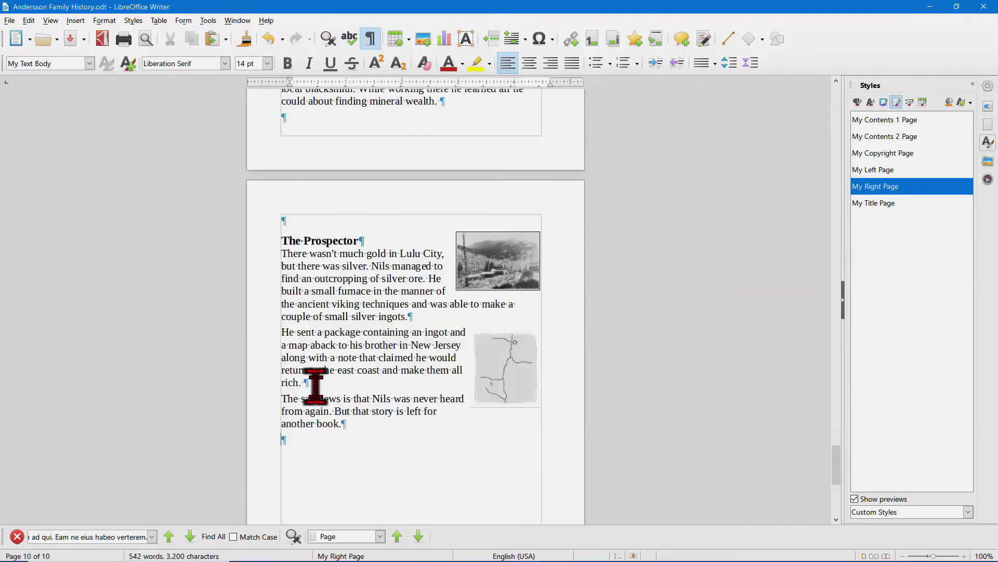
Step: Review the added chapter pages and save the book
scroll(333, 346, up, 6)
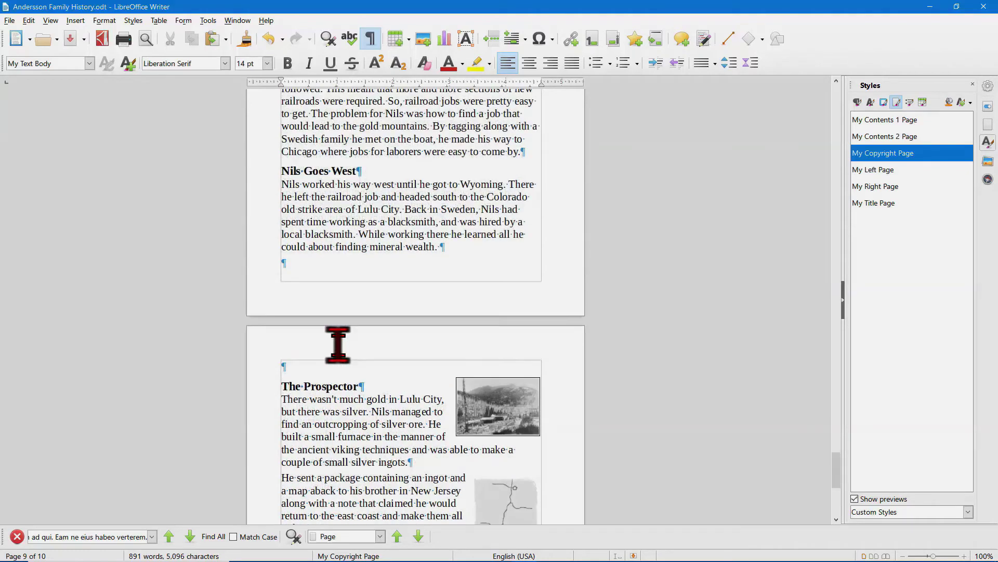
scroll(340, 346, up, 11)
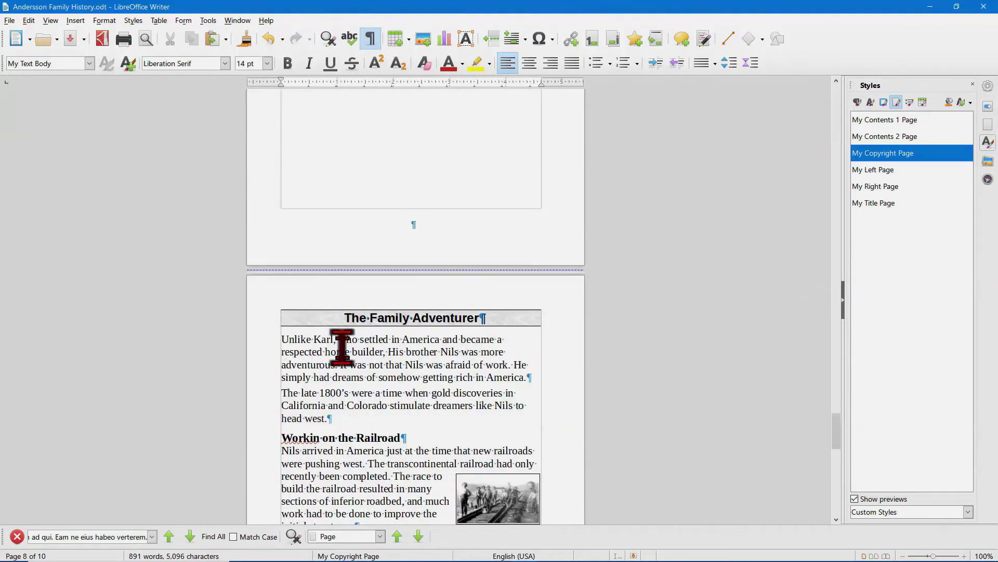
scroll(370, 240, down, 6)
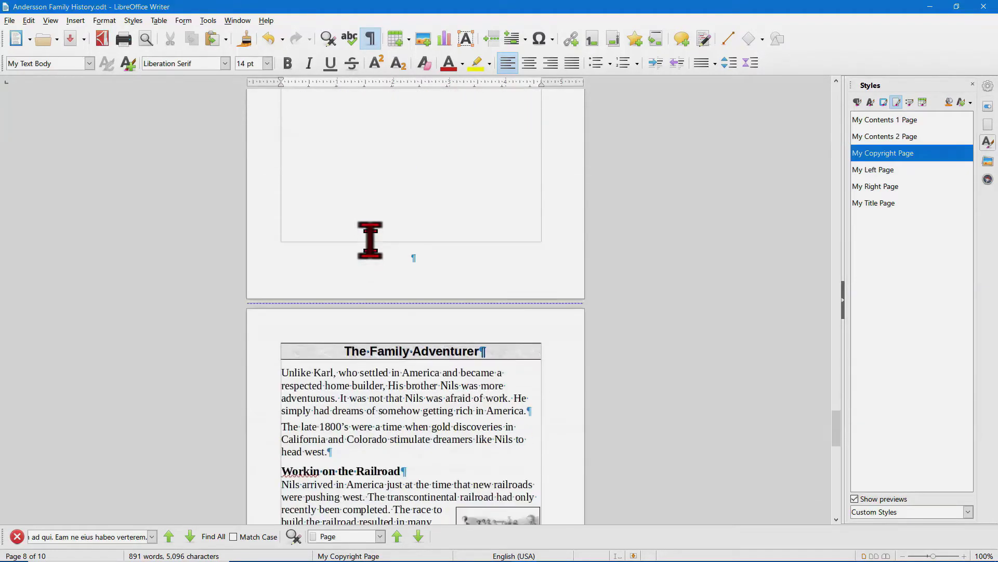
scroll(370, 240, down, 3)
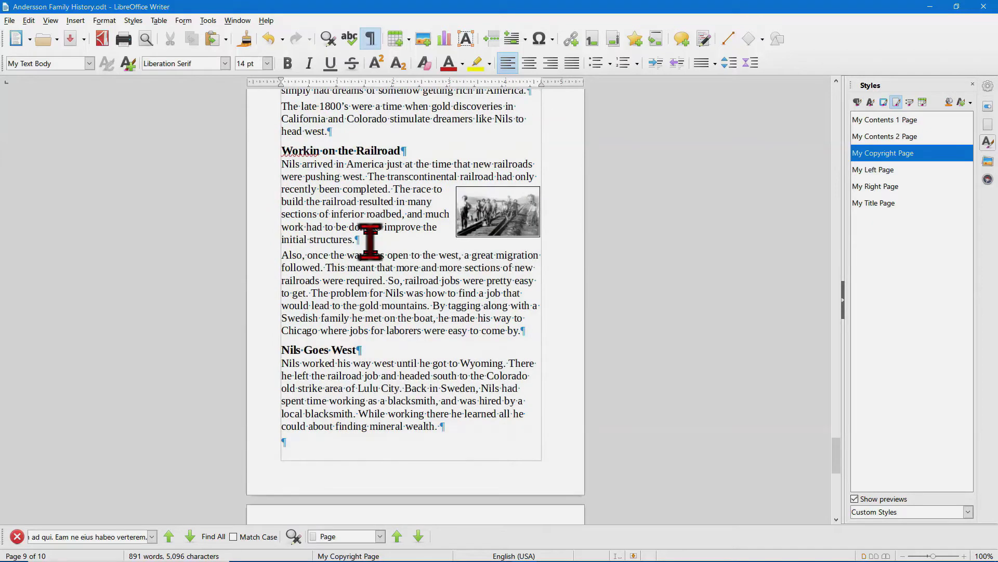
scroll(370, 241, down, 7)
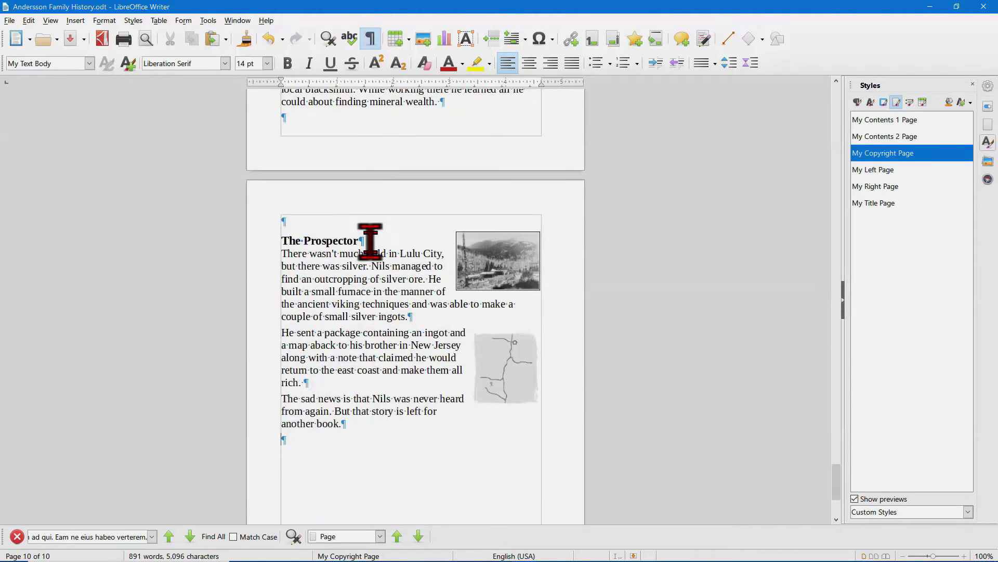
scroll(370, 240, down, 1)
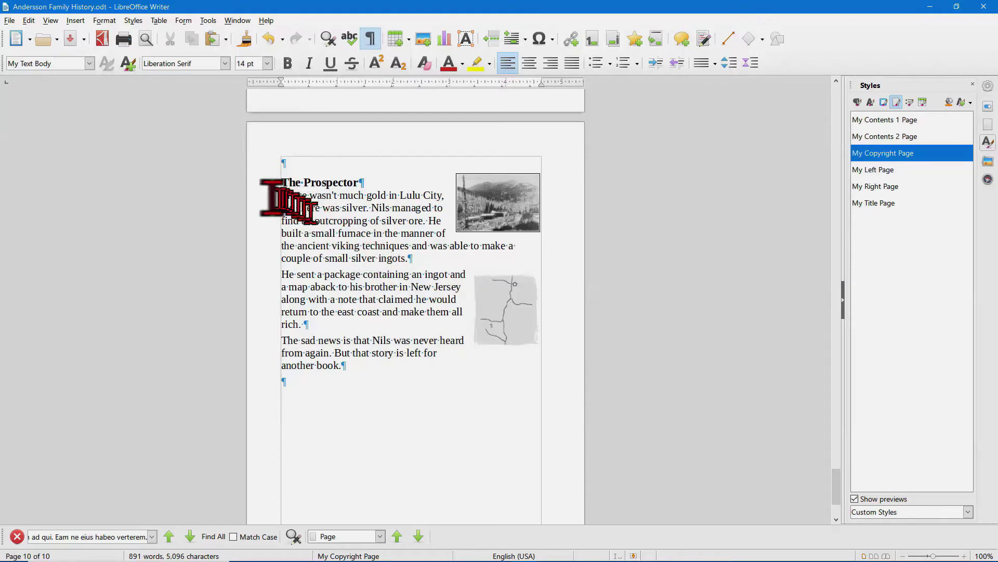
click(71, 40)
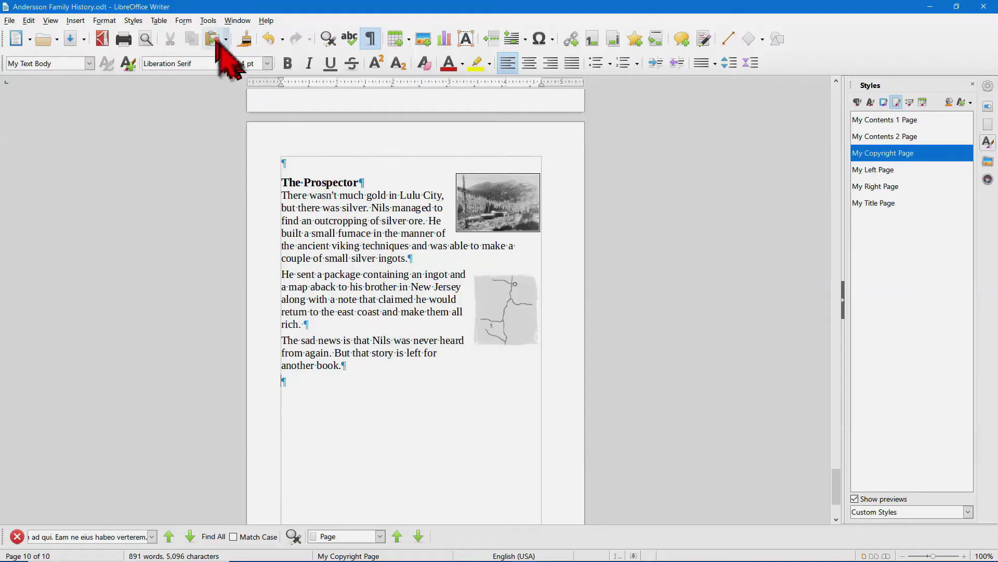
click(208, 20)
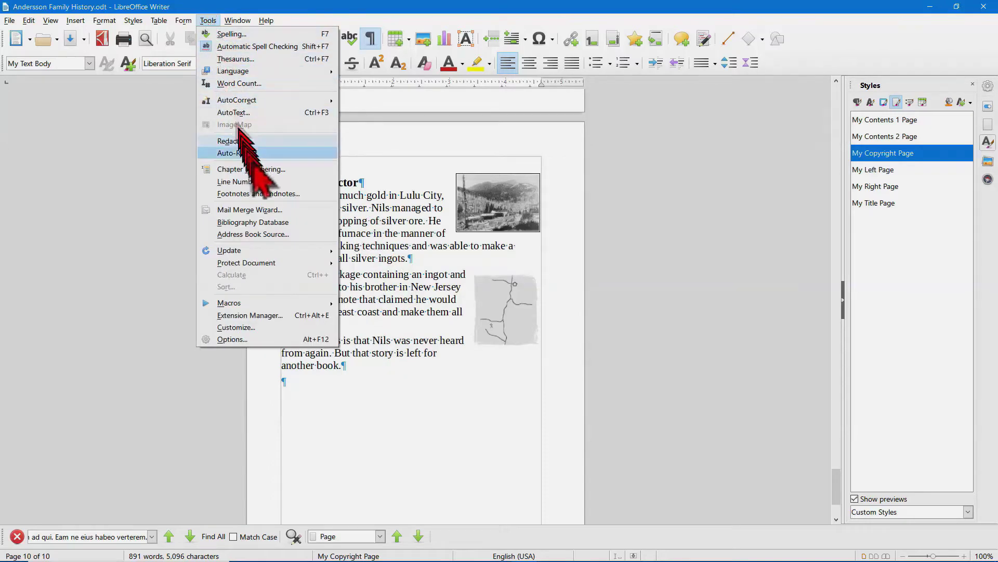
Step: In Chapter Numbering, assign My Chapter Title Paragraph to level 1 and My Heading 1 Paragraph to level 2
click(260, 169)
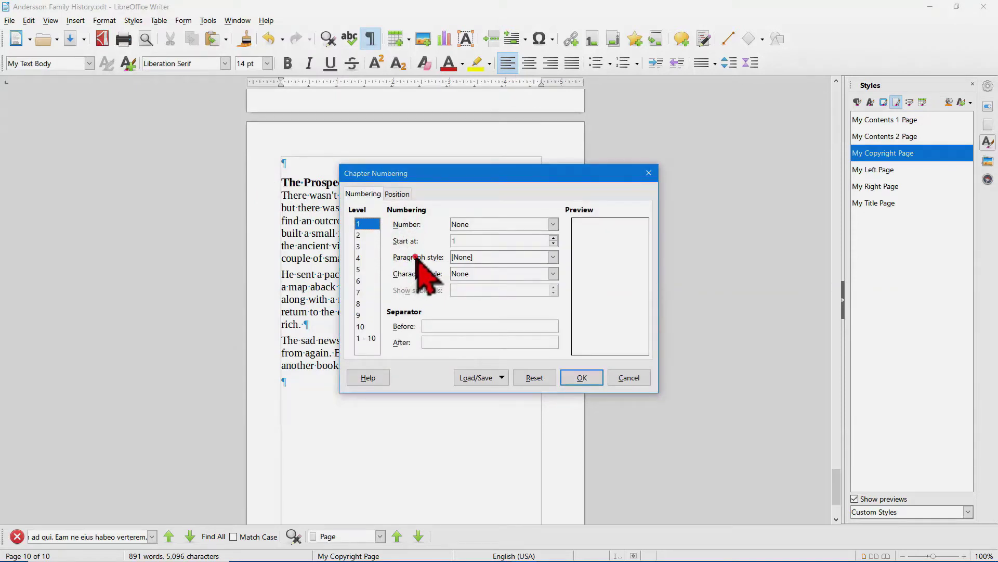
click(553, 256)
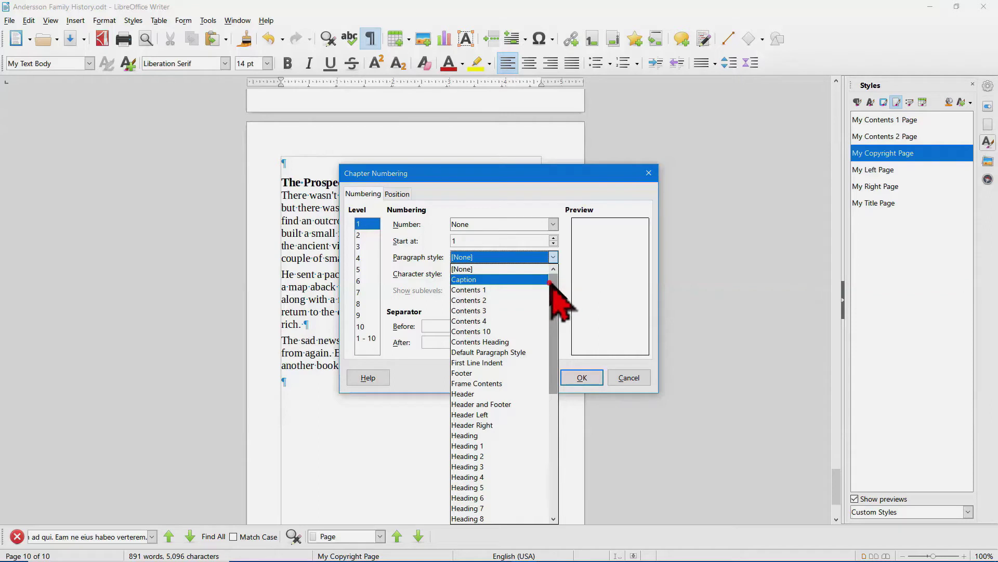
scroll(550, 283, down, 8)
scroll(551, 282, up, 1)
scroll(550, 283, down, 1)
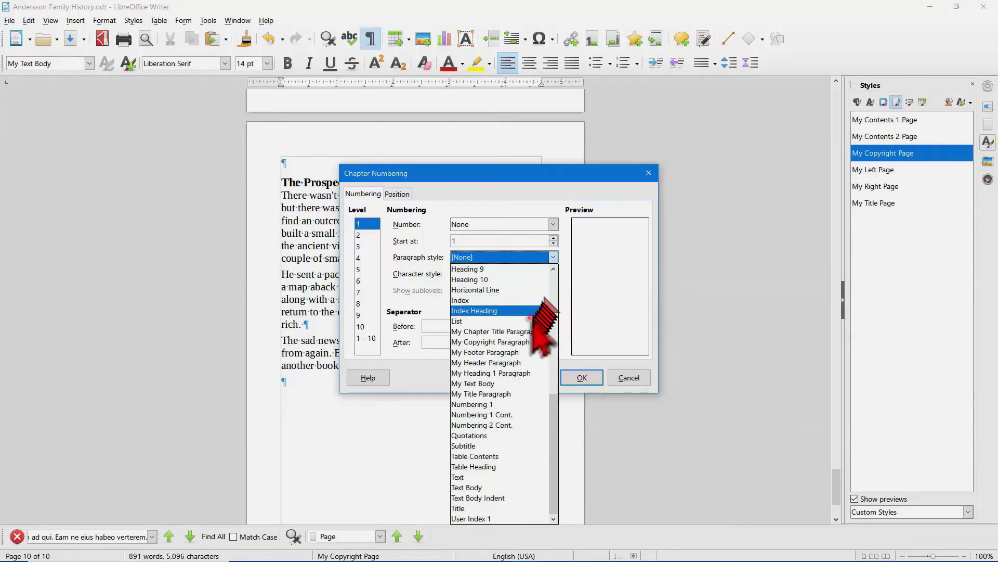
click(511, 331)
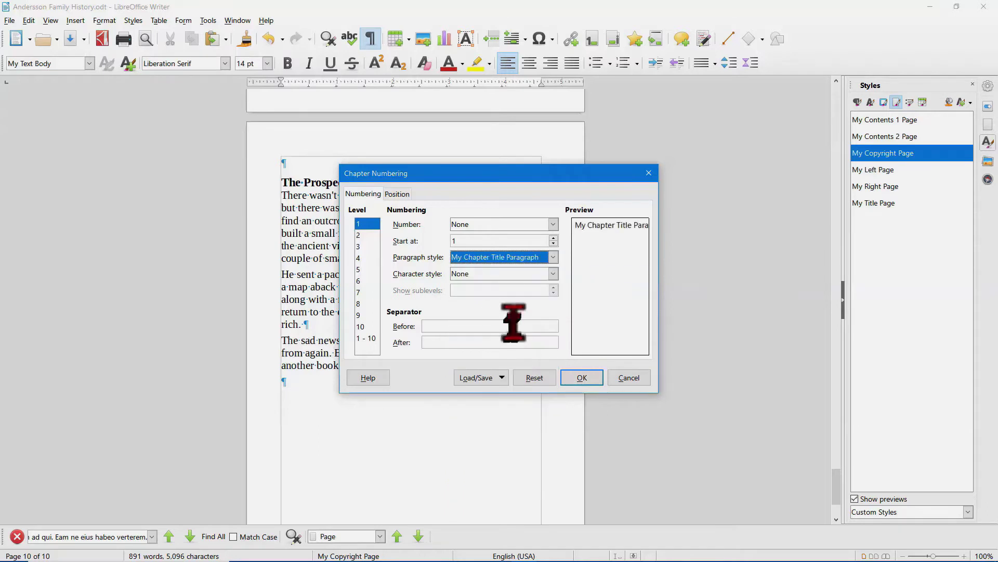
click(360, 235)
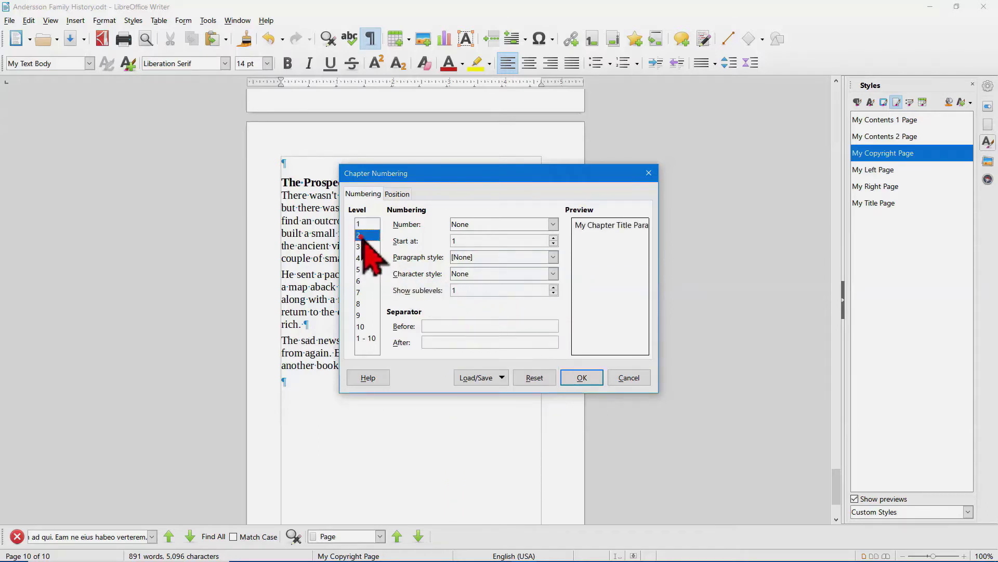
click(553, 257)
drag(554, 300, 555, 414)
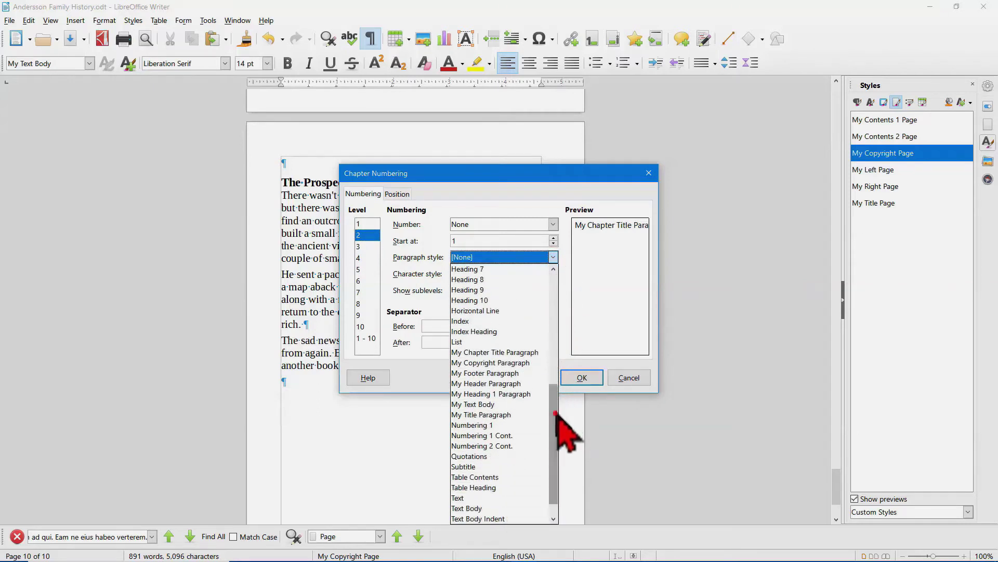
click(493, 393)
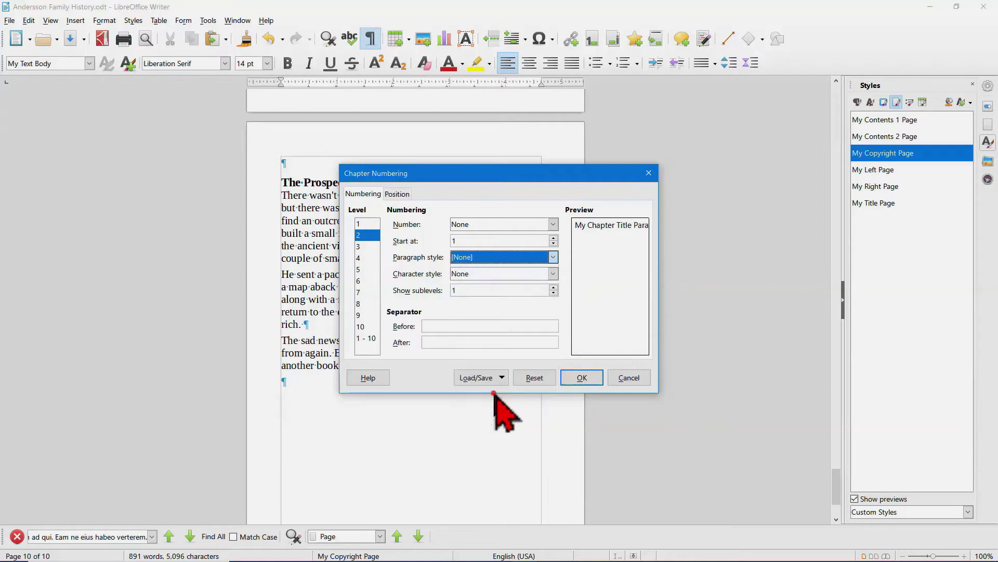
click(572, 379)
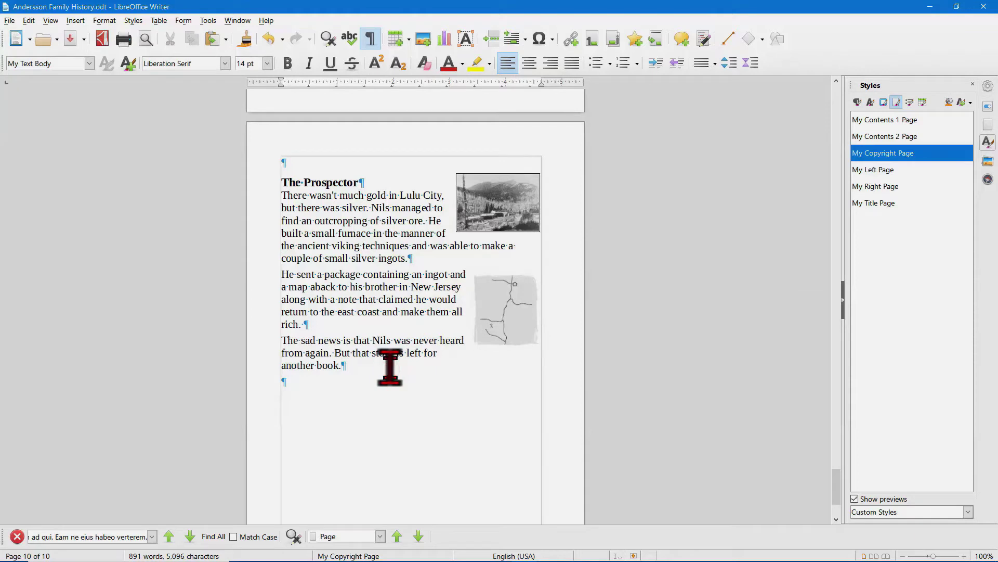
Step: Go to the contents page and remove the Contents 1 placeholder text
key(ctrl+Home)
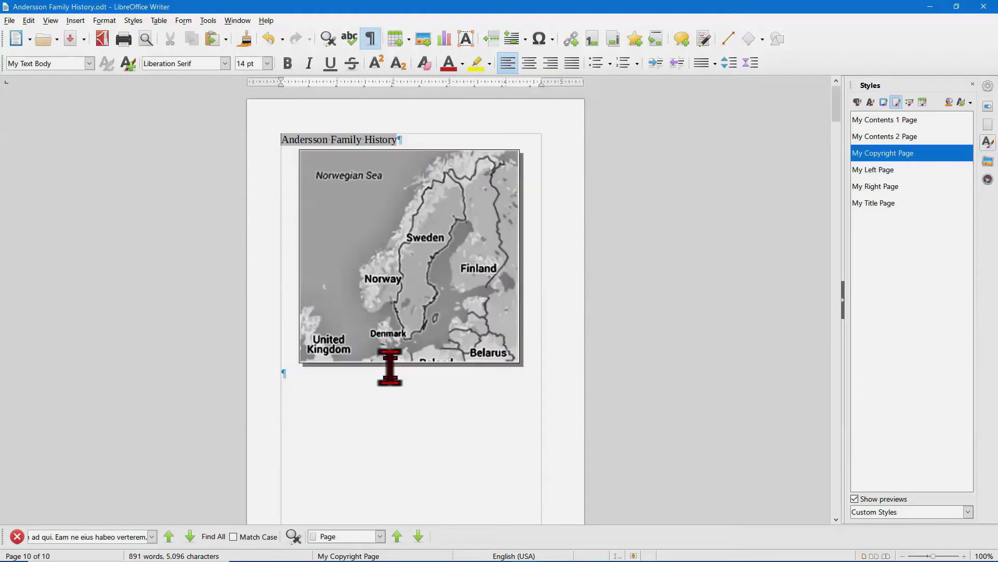
scroll(391, 374, down, 10)
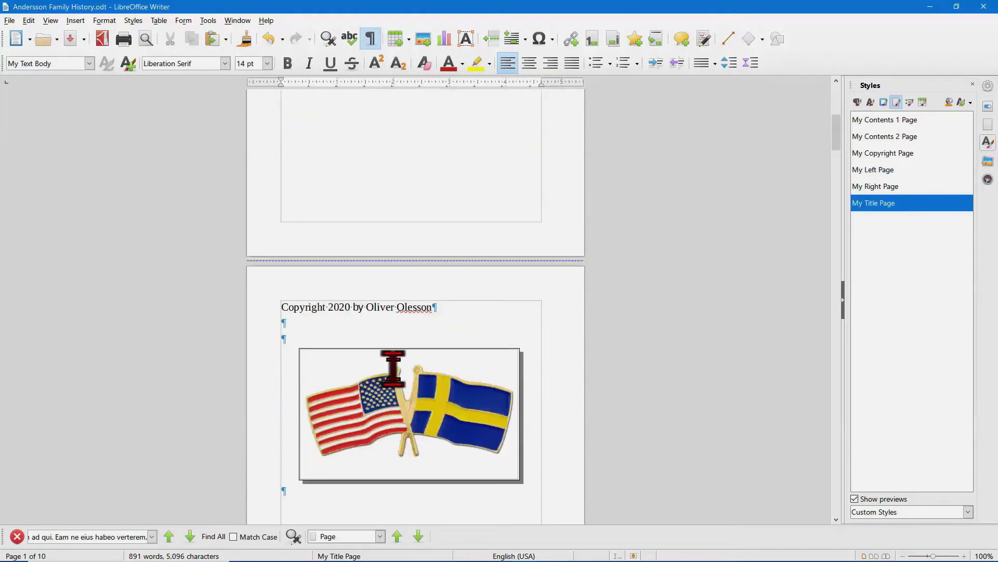
scroll(391, 368, down, 15)
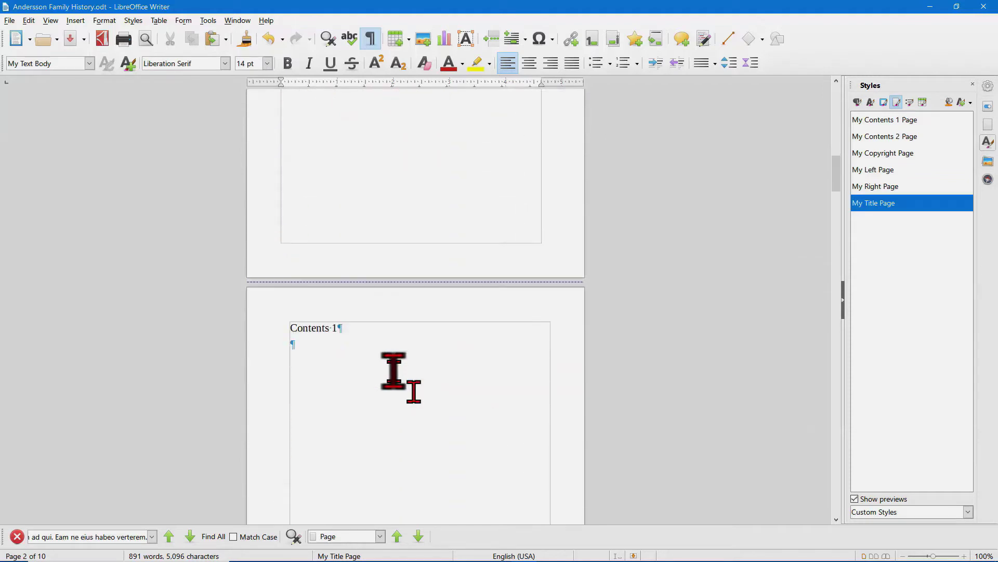
click(316, 332)
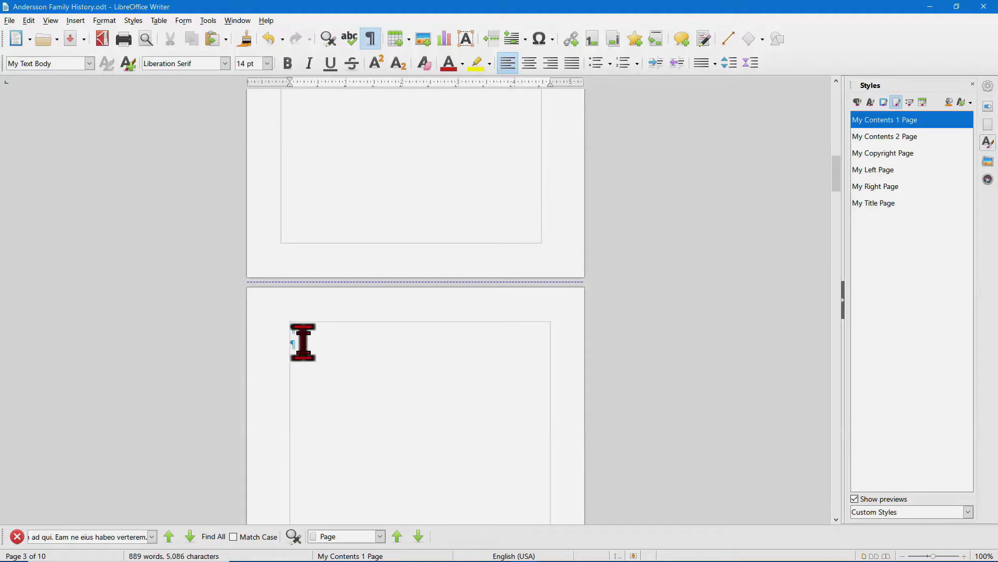
Step: Apply the My Text Body paragraph style to the empty paragraph on the contents page
shift+click(303, 342)
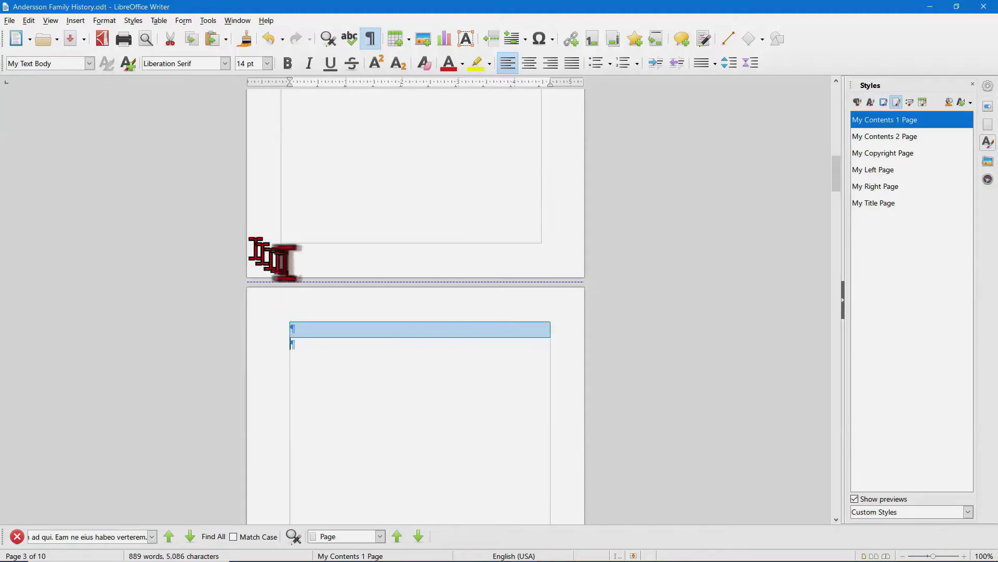
click(88, 63)
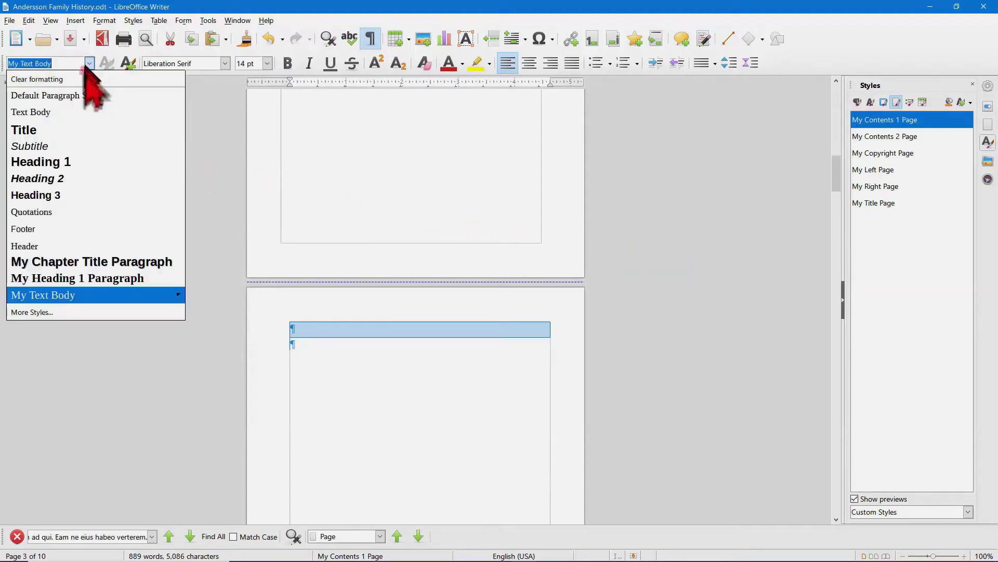
click(65, 296)
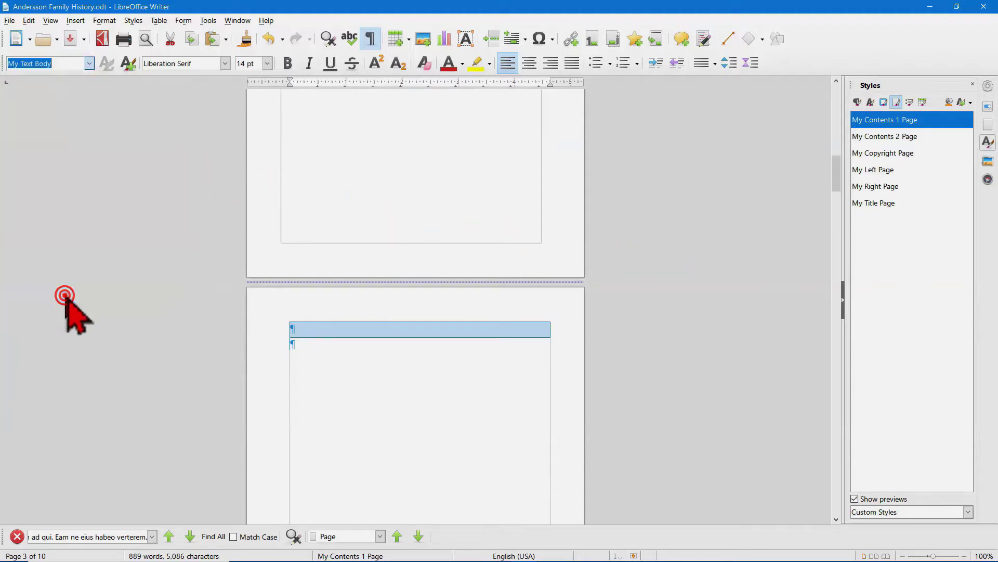
click(312, 345)
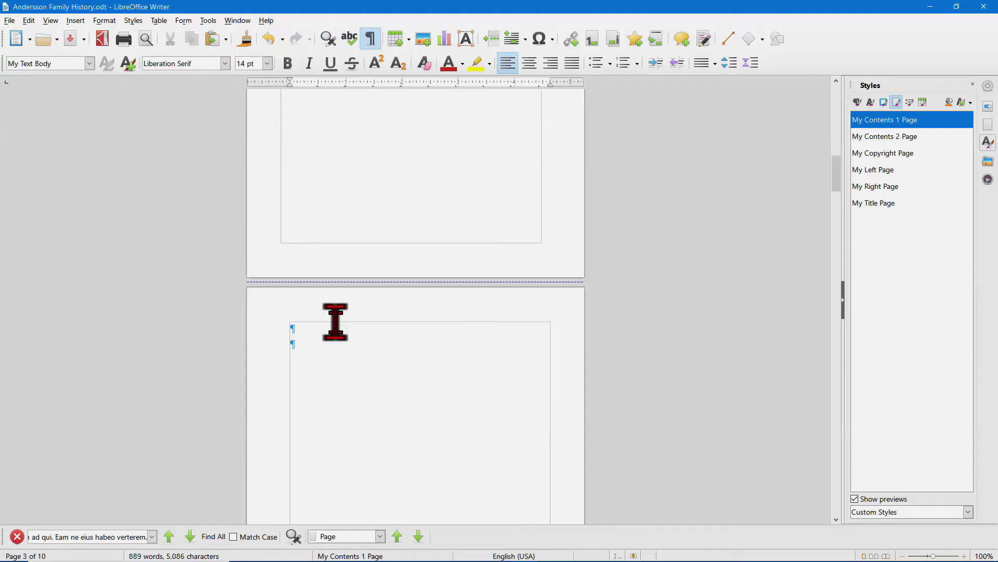
scroll(336, 322, down, 1)
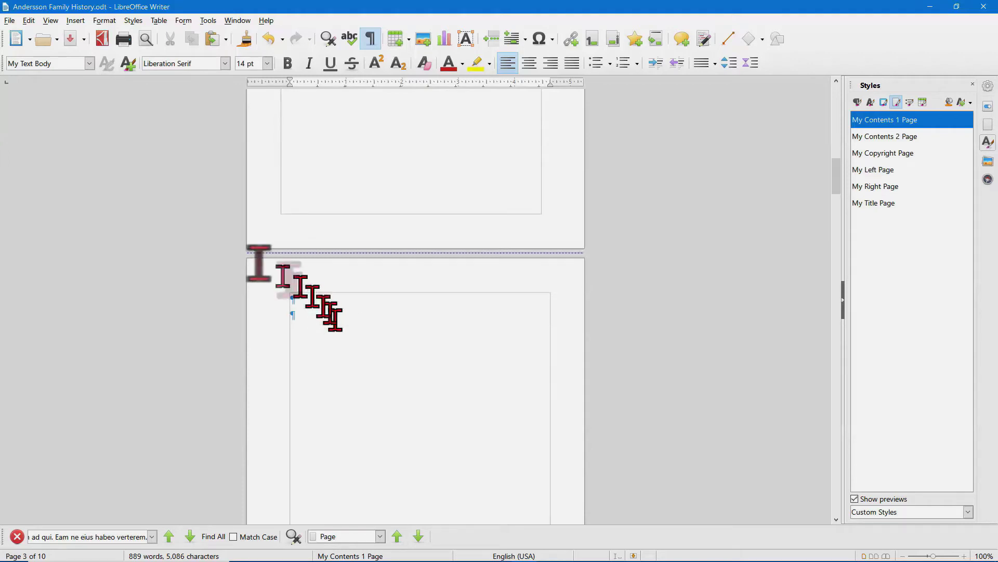
Step: Insert a default Table of Contents on page 3 listing chapters, sections and page numbers
click(75, 21)
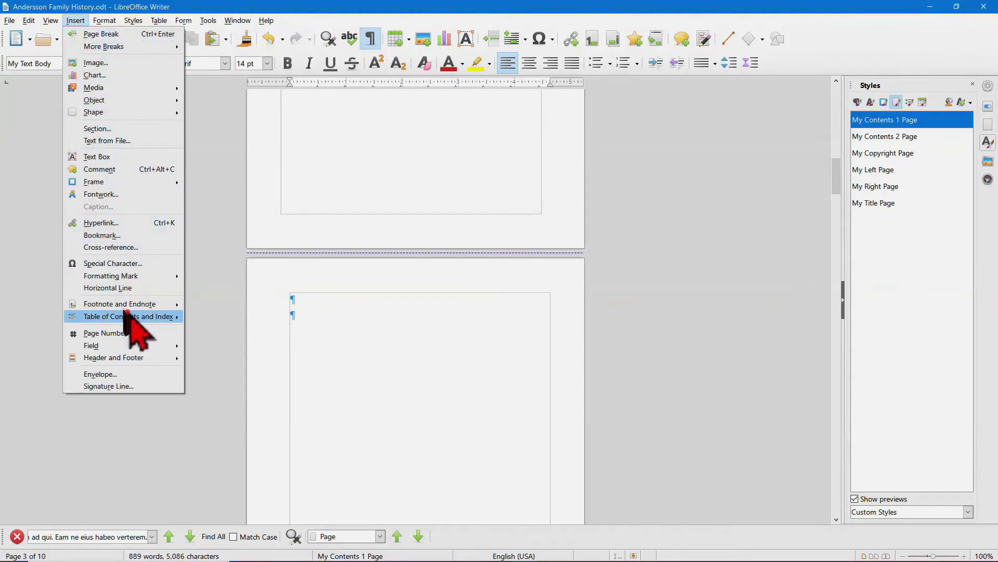
mouse_move(128, 313)
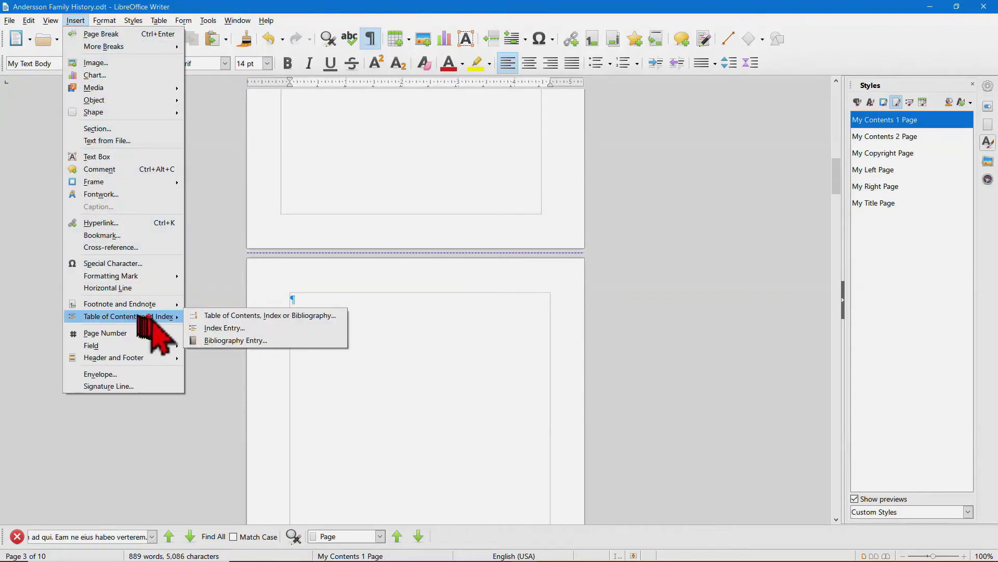
click(266, 315)
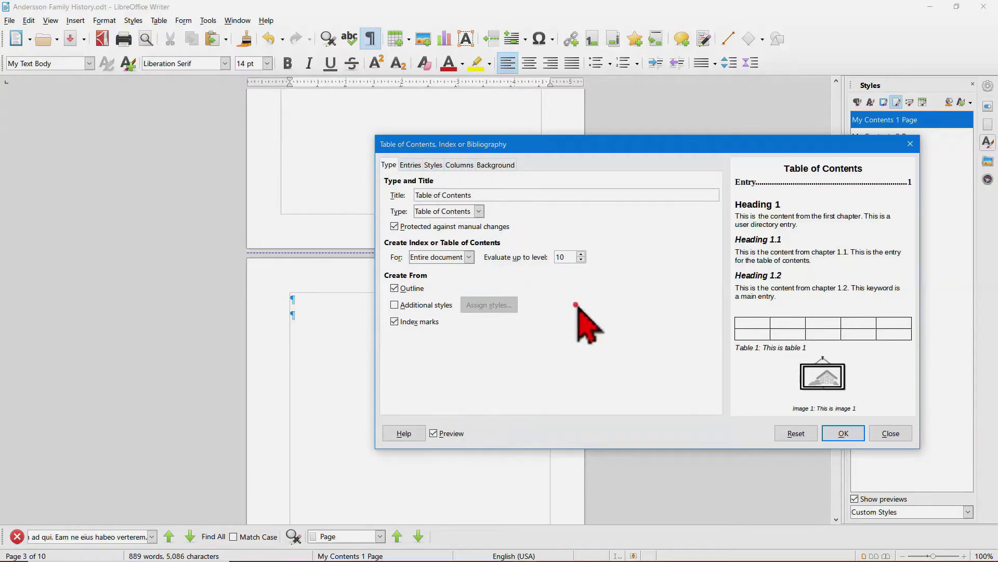
click(836, 431)
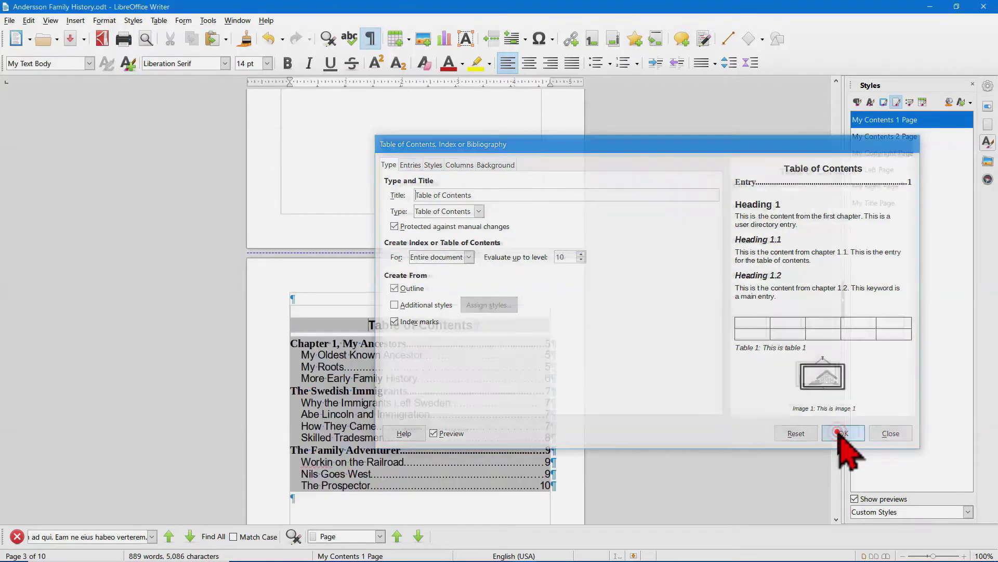
scroll(567, 289, down, 3)
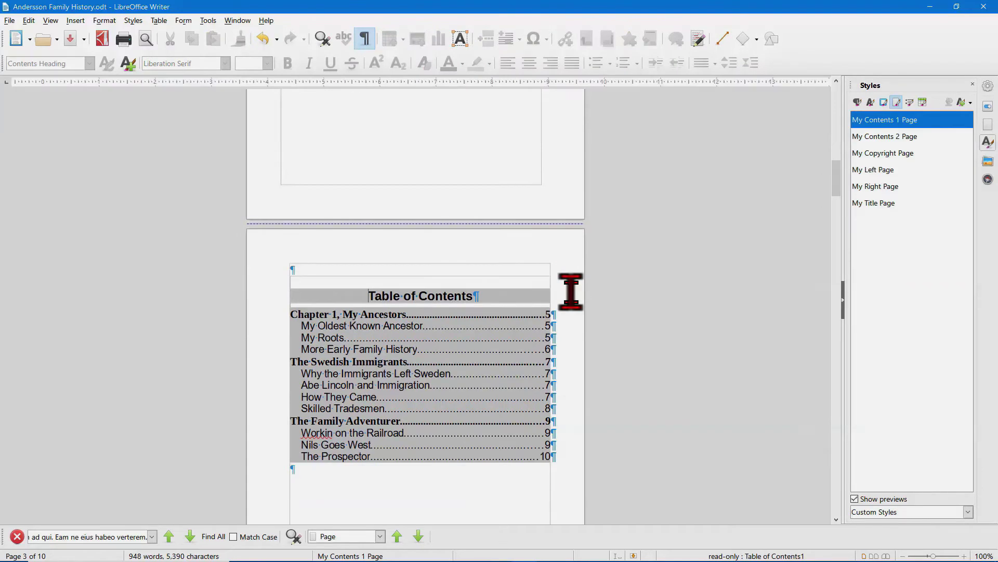
click(320, 255)
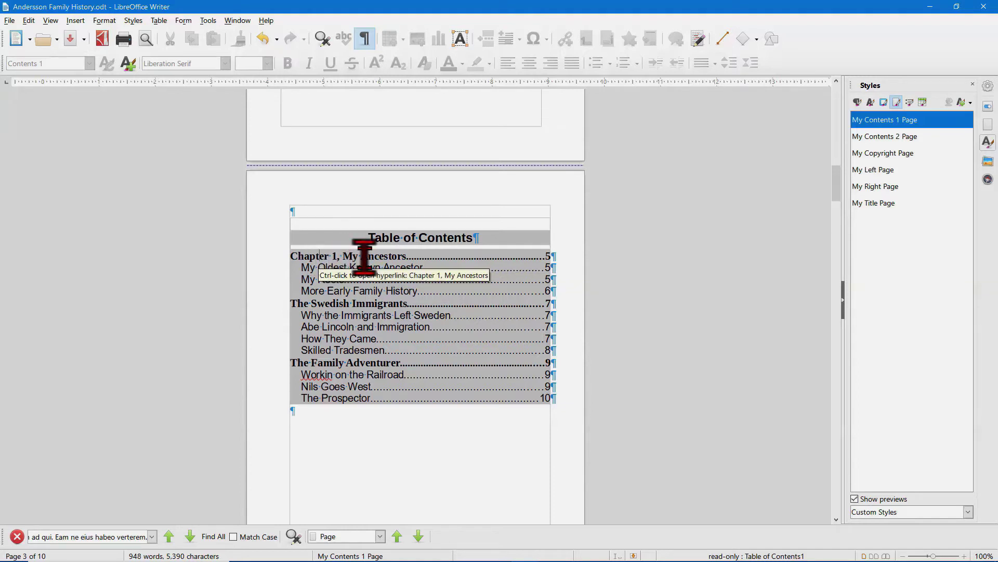
click(357, 269)
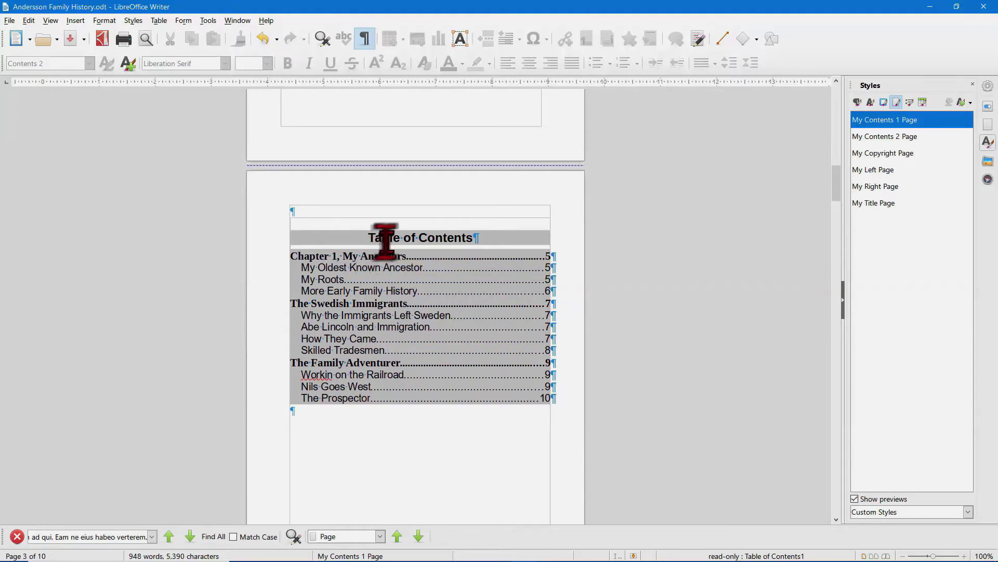
click(361, 255)
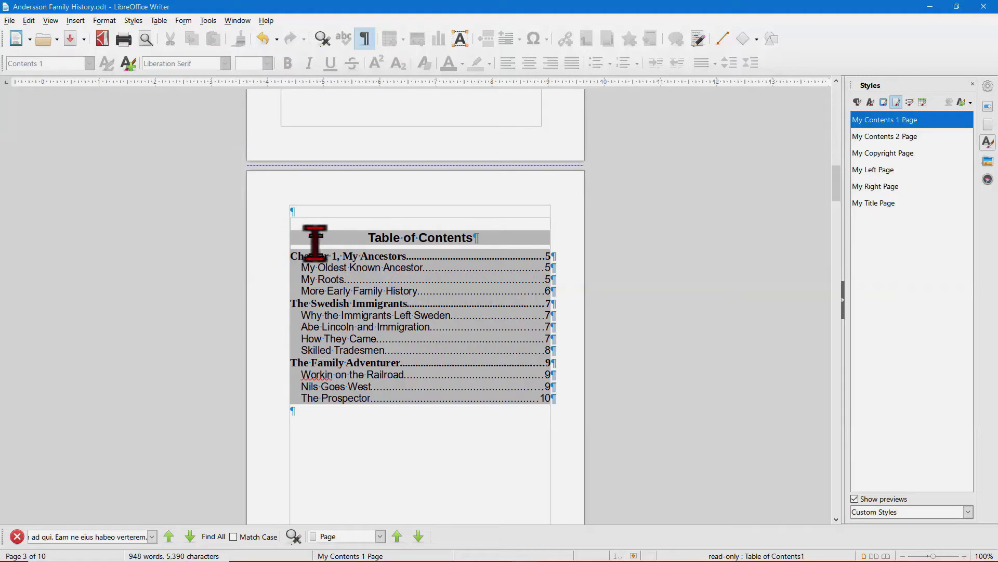
Step: Edit the Contents 1 style with a 0.25" before-text indent and 0.08" space below
right_click(383, 256)
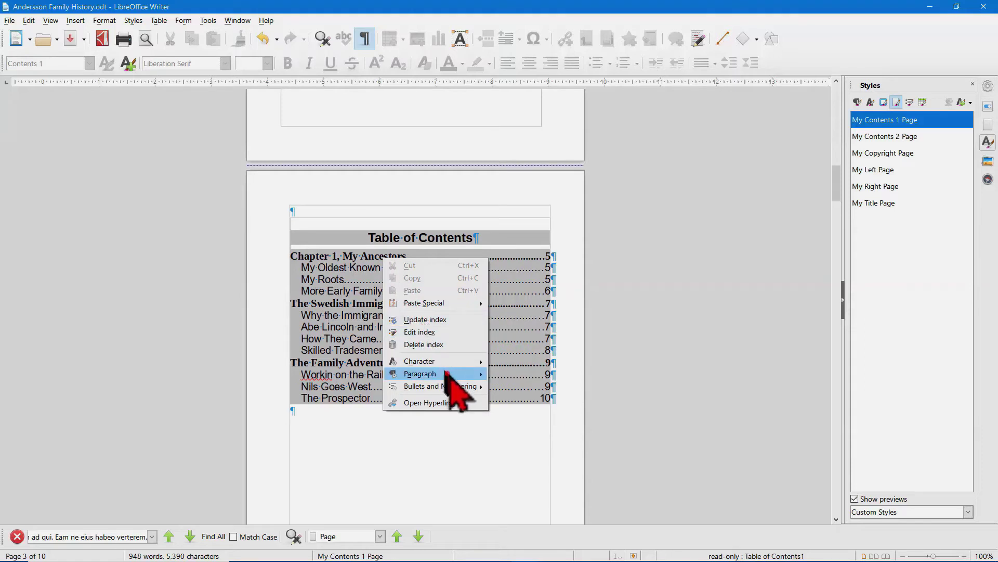
mouse_move(448, 374)
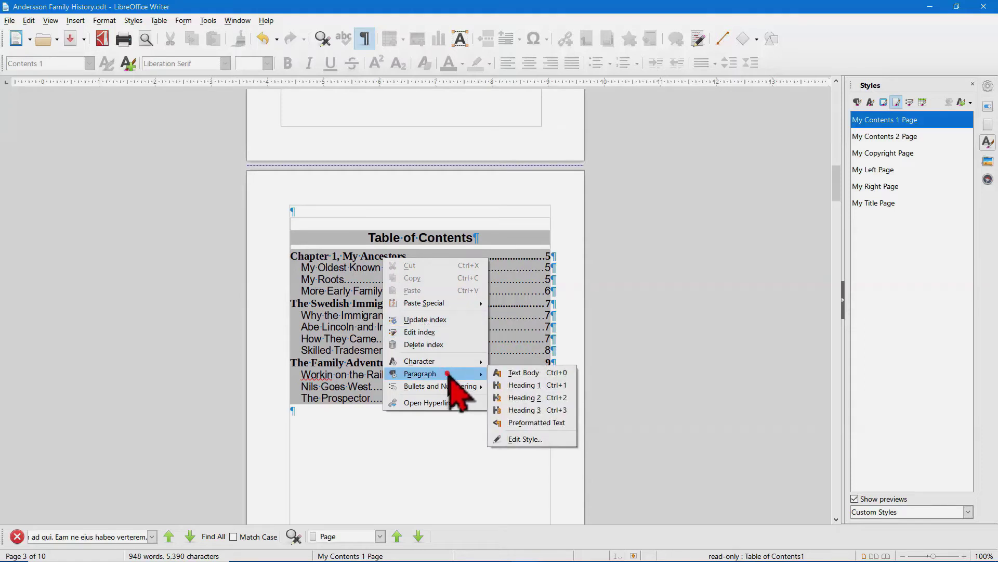
click(537, 437)
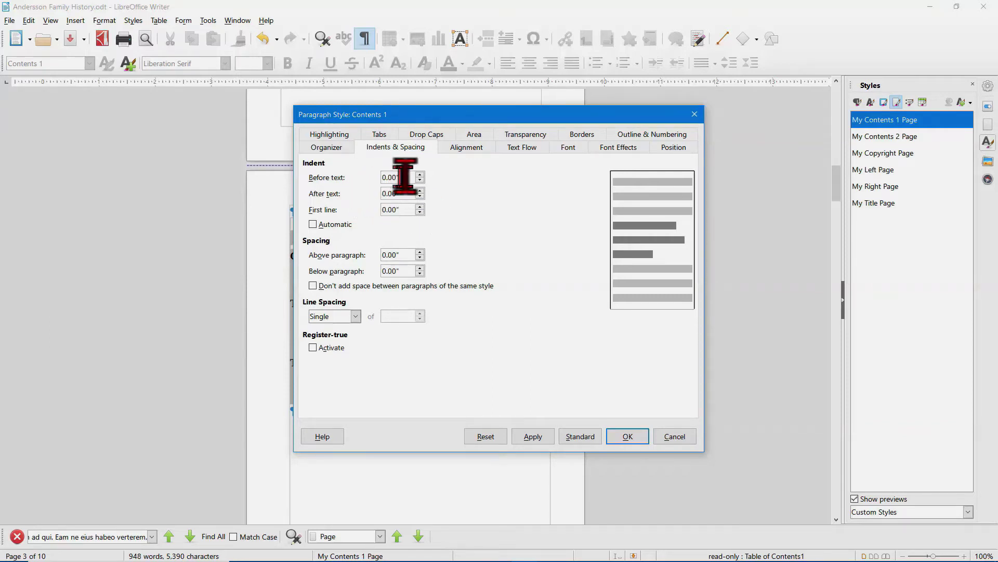
drag(405, 177, 376, 177)
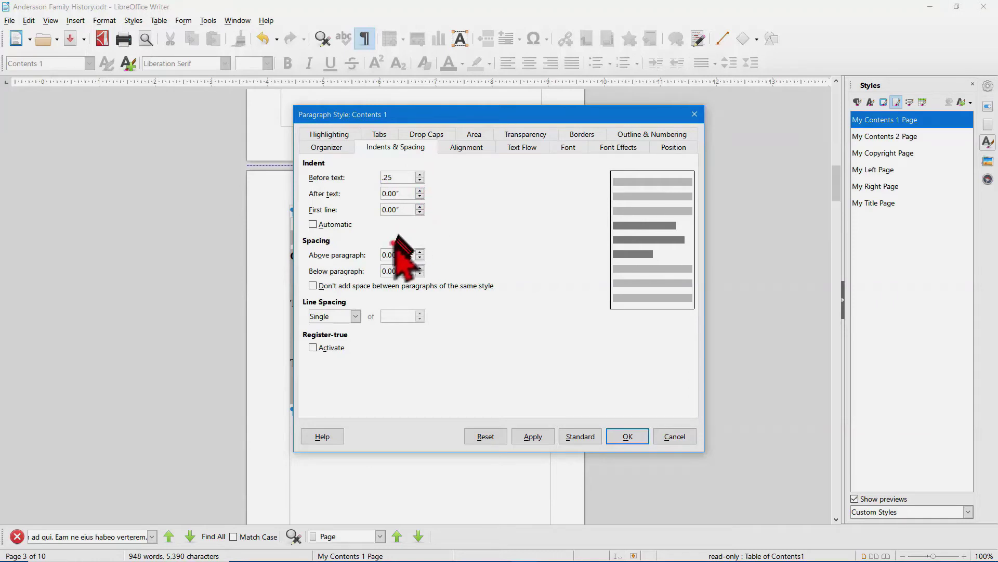
click(419, 267)
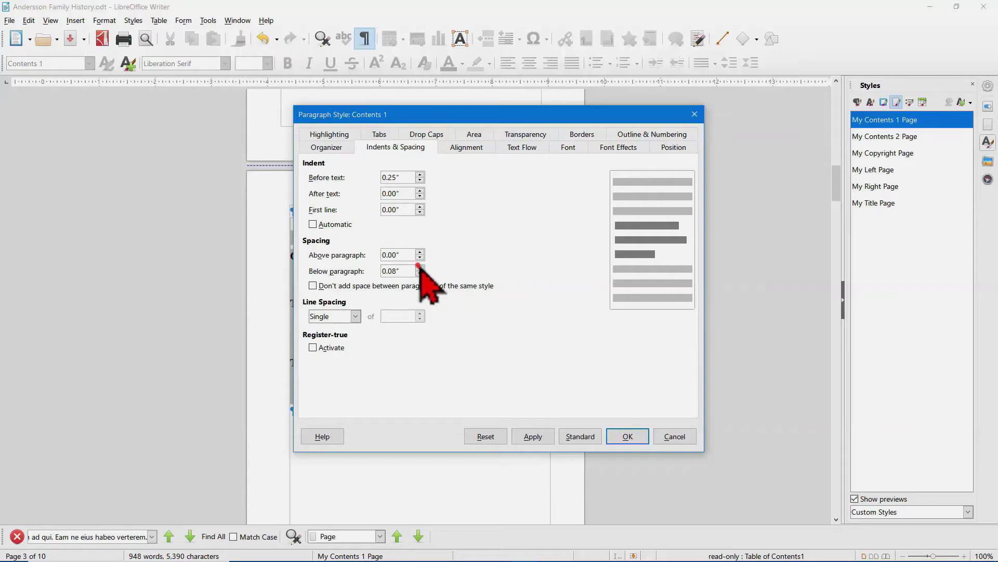
Step: Set the Contents 1 after-text indent to 0.32", preview it, and confirm the style
click(419, 191)
drag(396, 194, 372, 193)
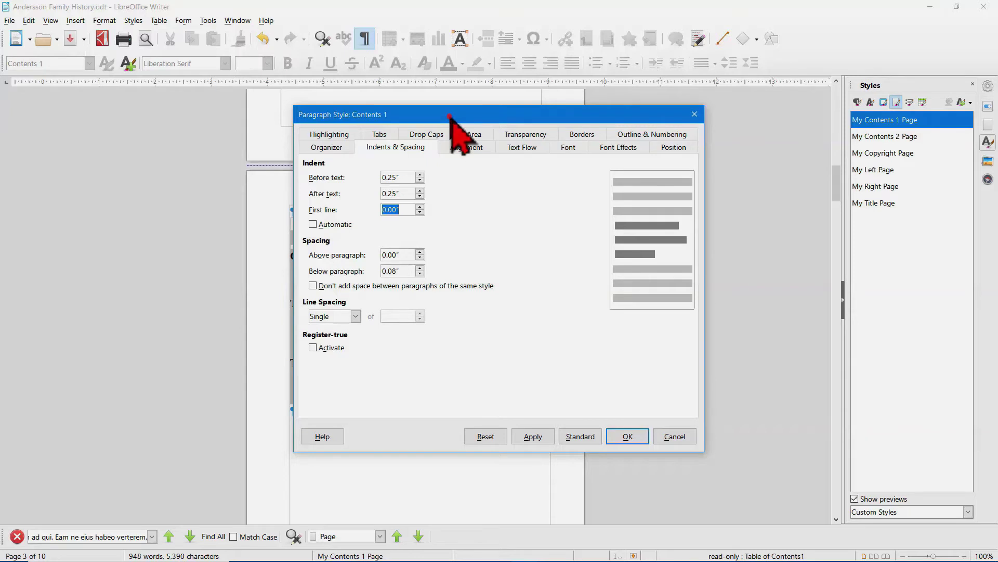
drag(450, 117, 729, 126)
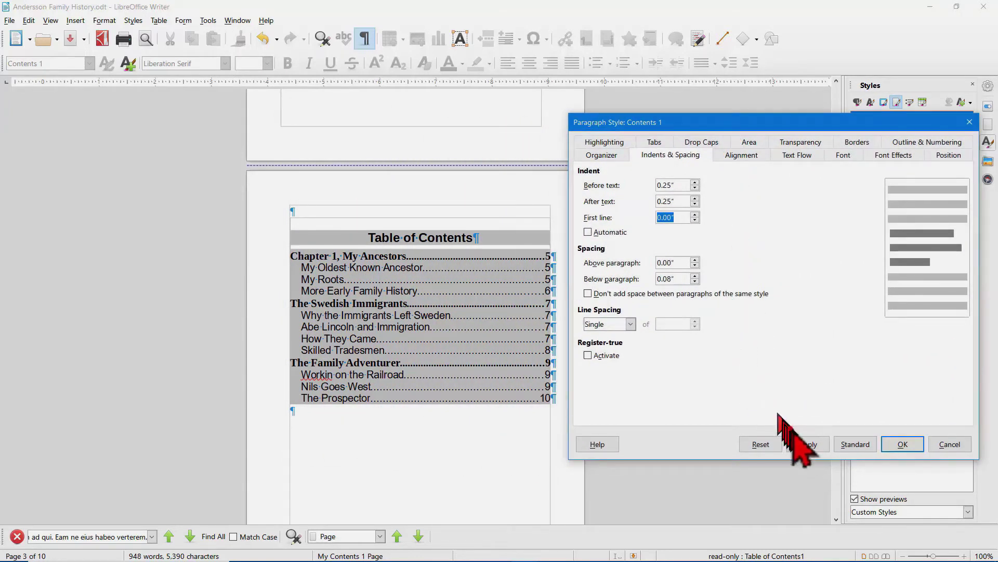
click(808, 443)
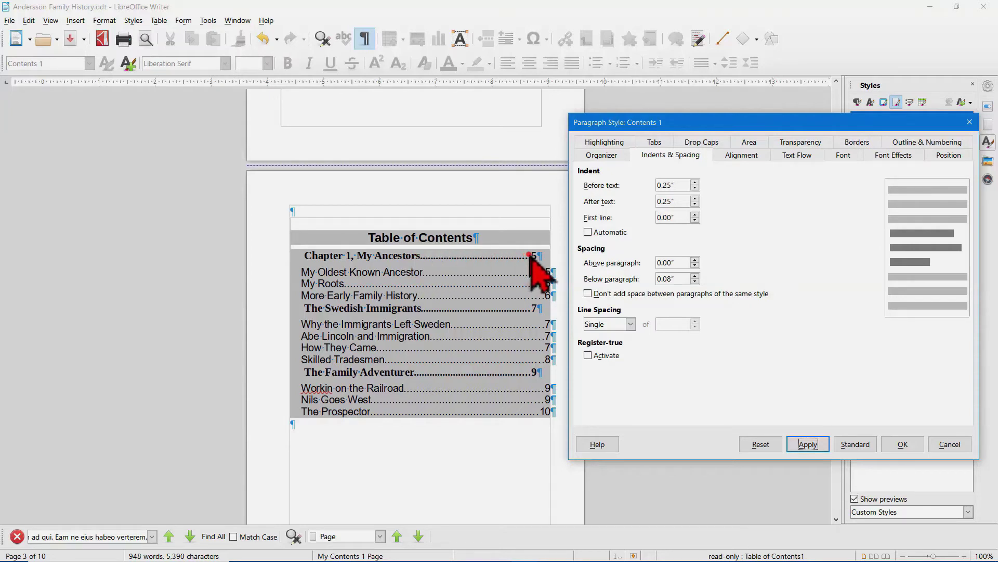
click(677, 202)
drag(677, 201, 653, 203)
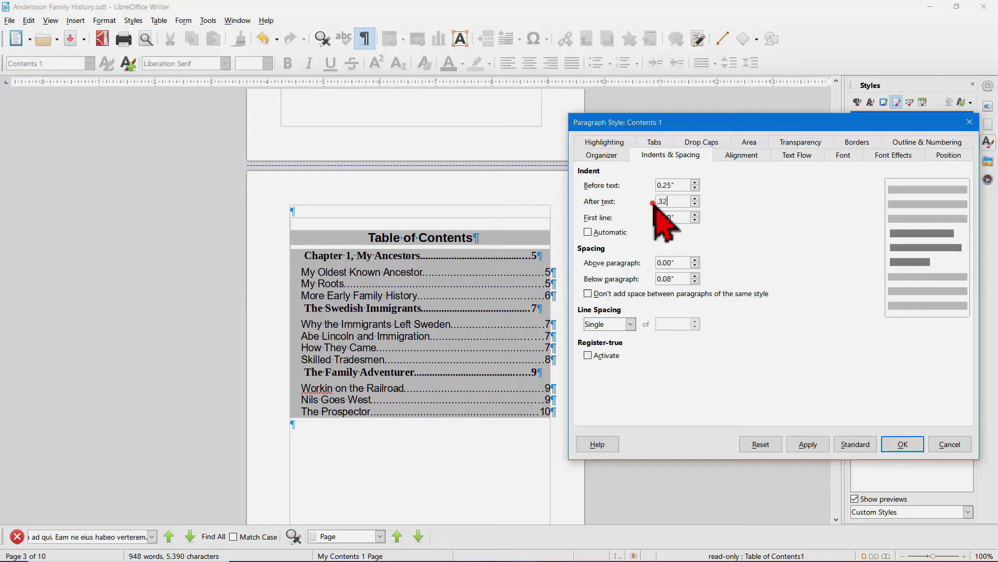
click(804, 444)
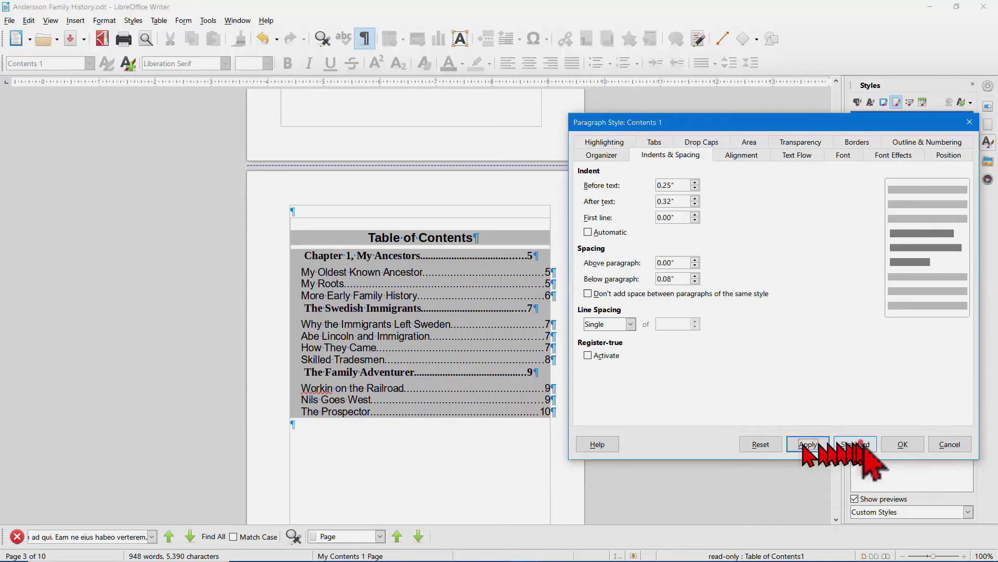
click(902, 444)
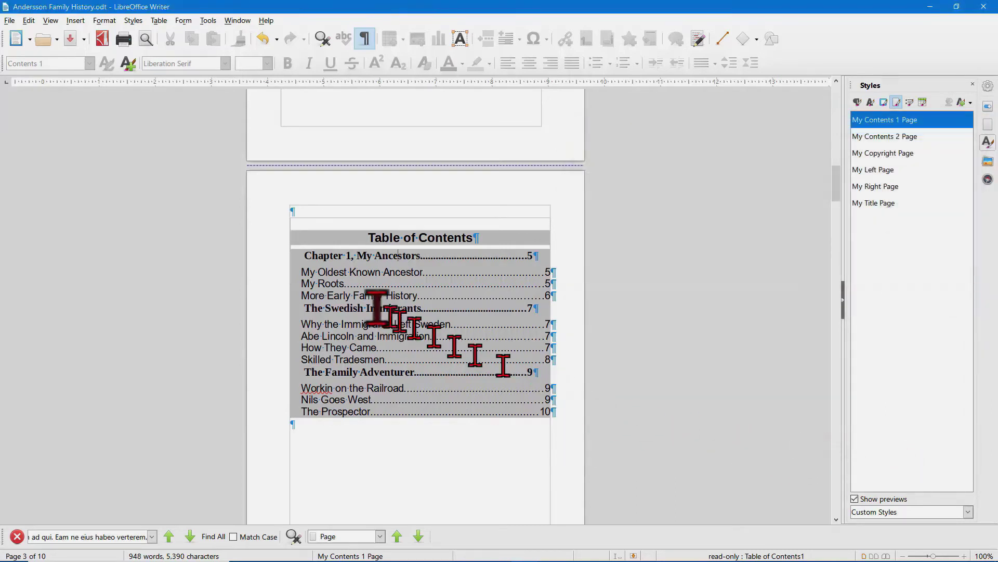
Step: Open the context menu on the My Oldest Known Ancestor section entry in the contents
click(351, 271)
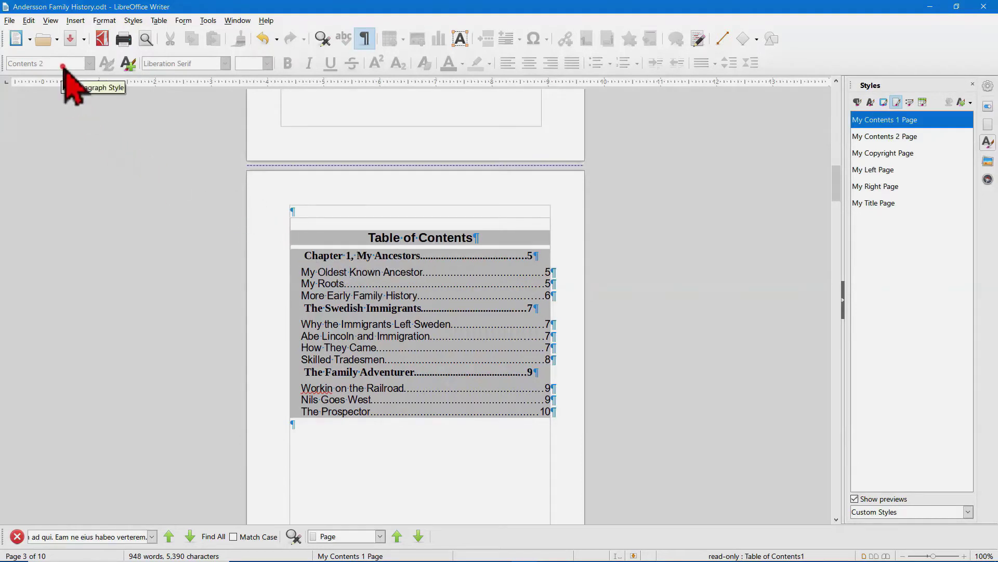
right_click(364, 271)
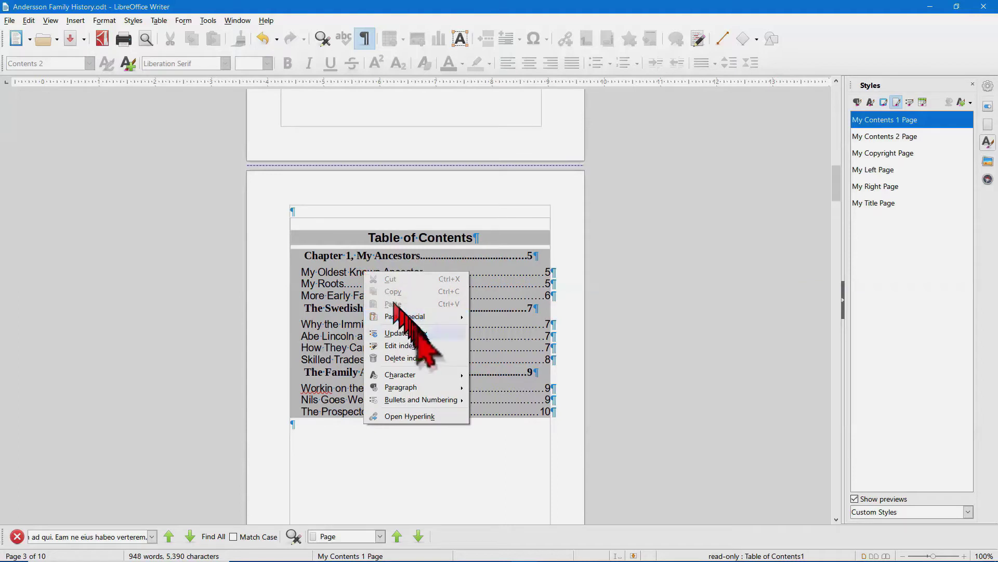
Step: Edit the Contents 2 style to indent 0.50" on both sides with 0.02" space below
mouse_move(431, 388)
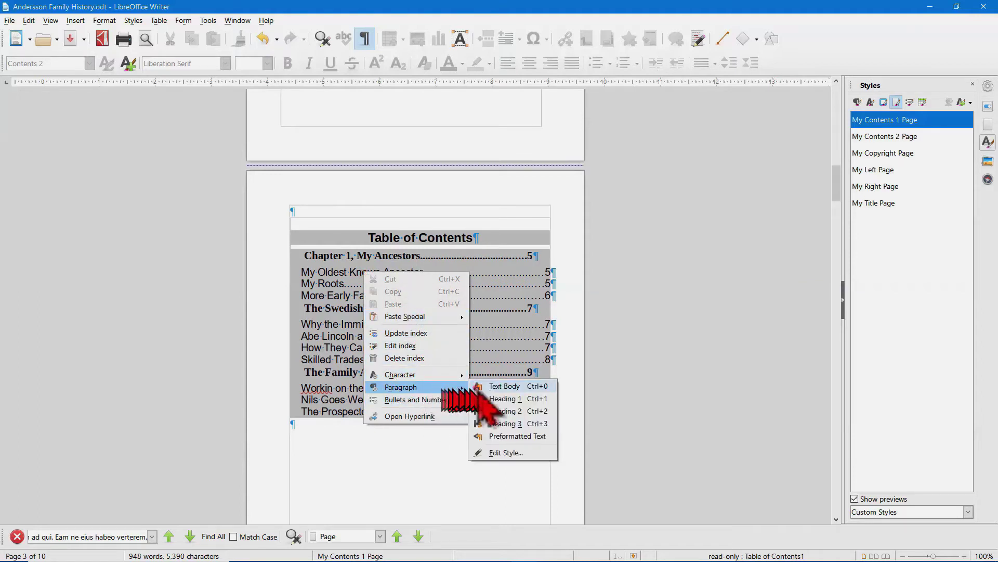
click(516, 452)
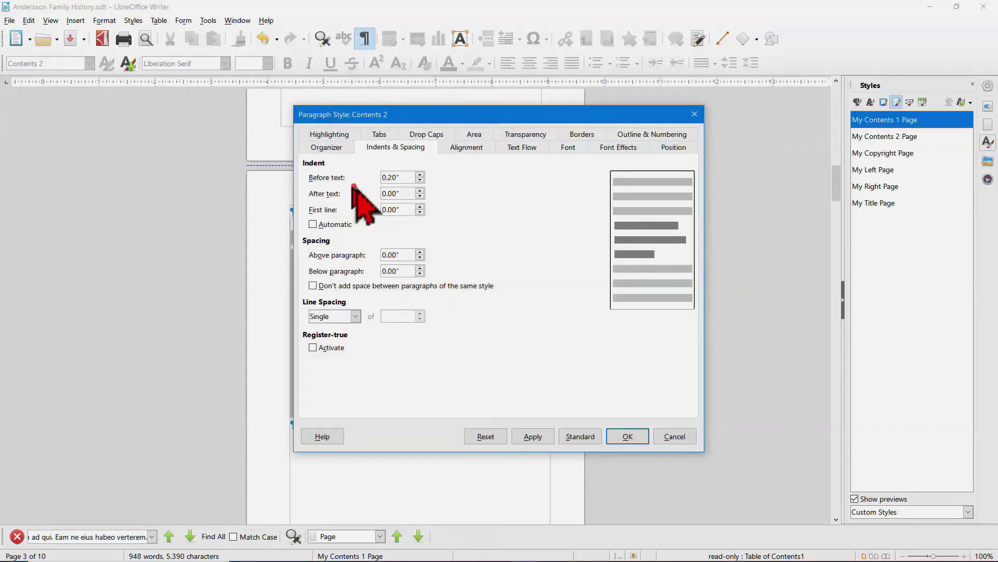
click(404, 177)
drag(404, 177, 385, 175)
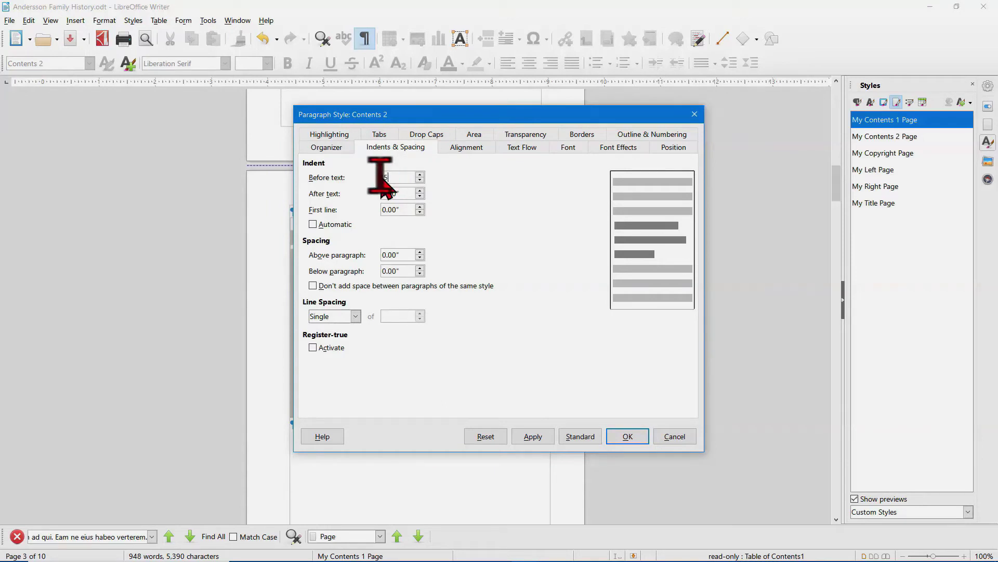
key(Tab)
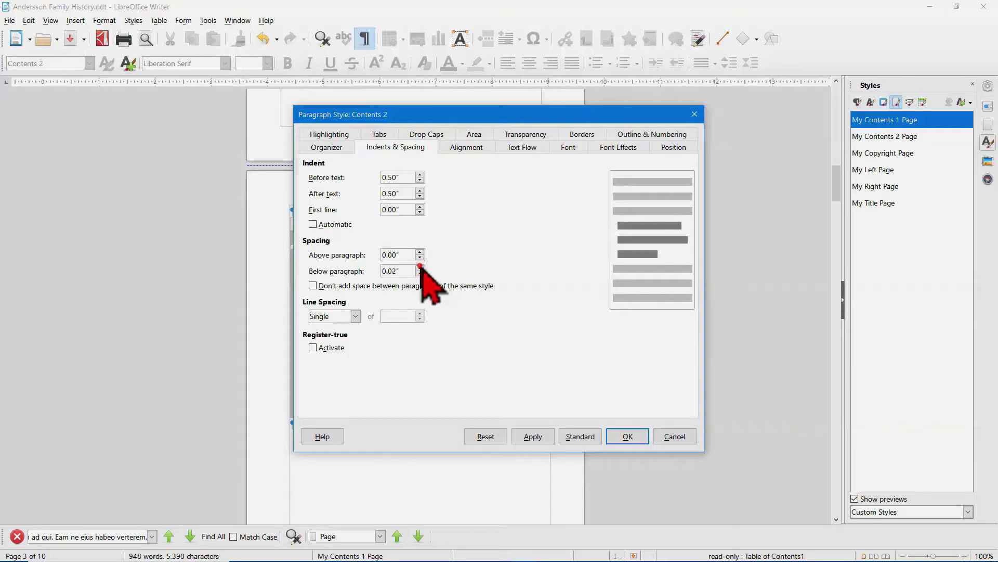
drag(438, 115, 703, 116)
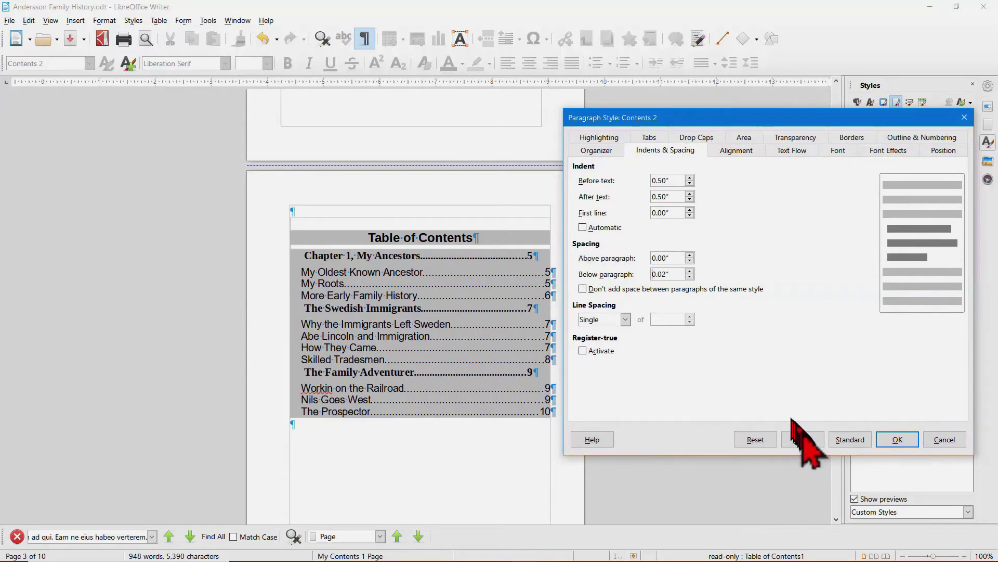
click(803, 439)
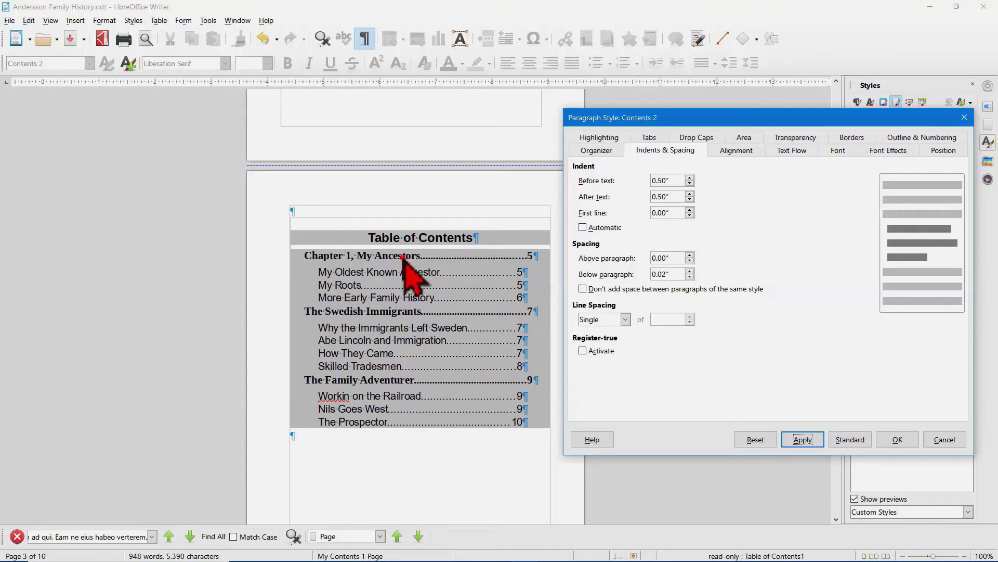
click(898, 439)
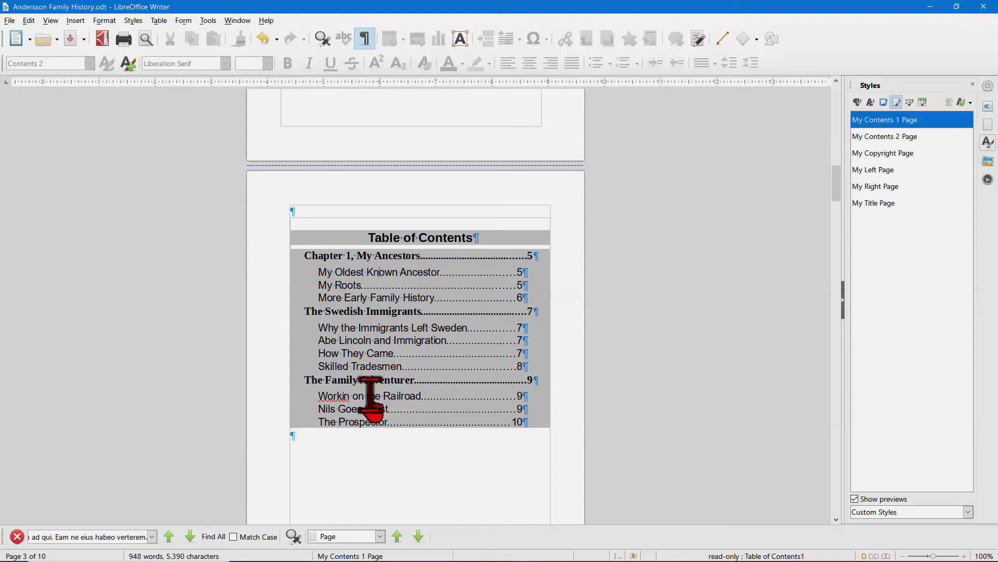
Step: Jump to the Workin on the Railroad section and save the book
click(370, 396)
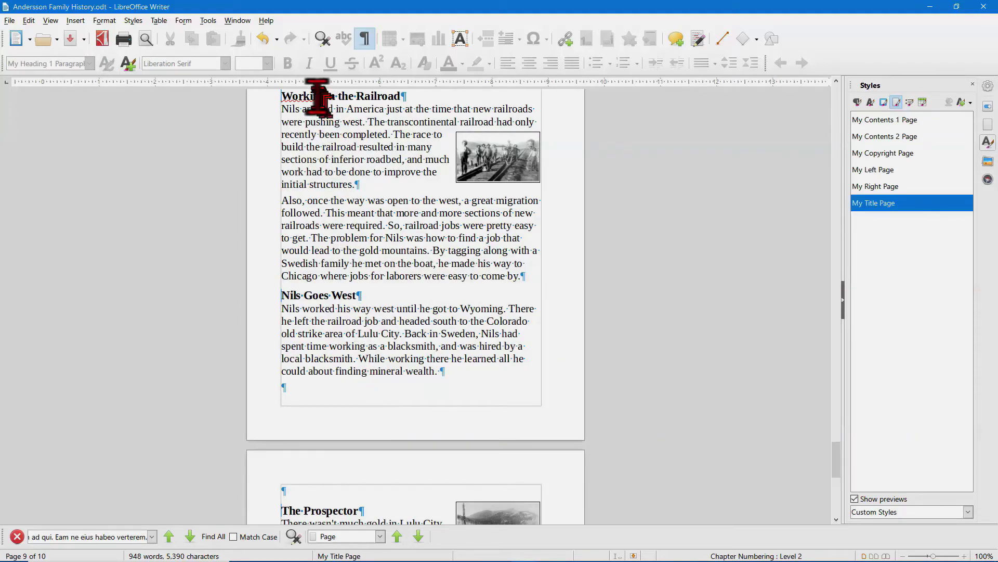
scroll(317, 96, up, 3)
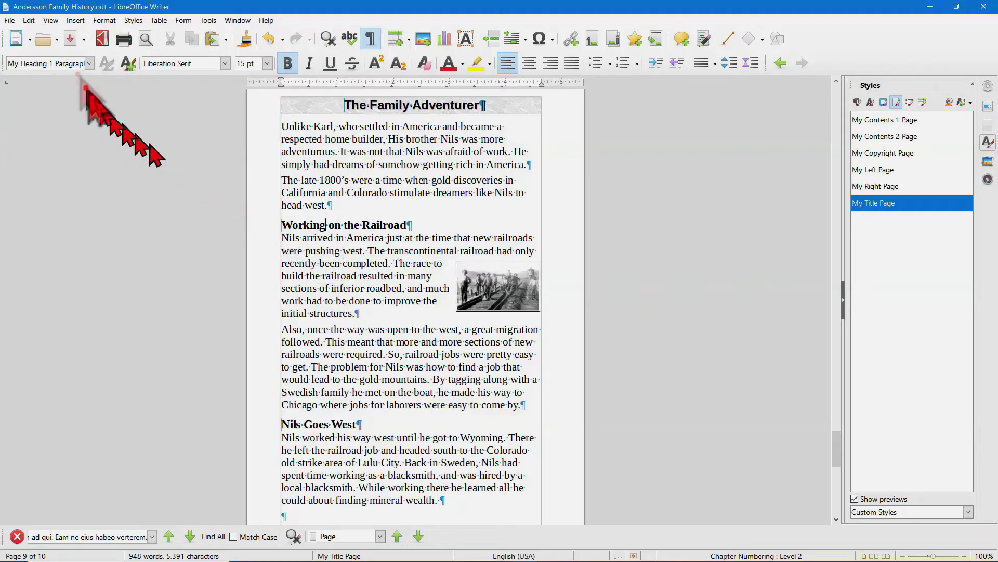
click(70, 41)
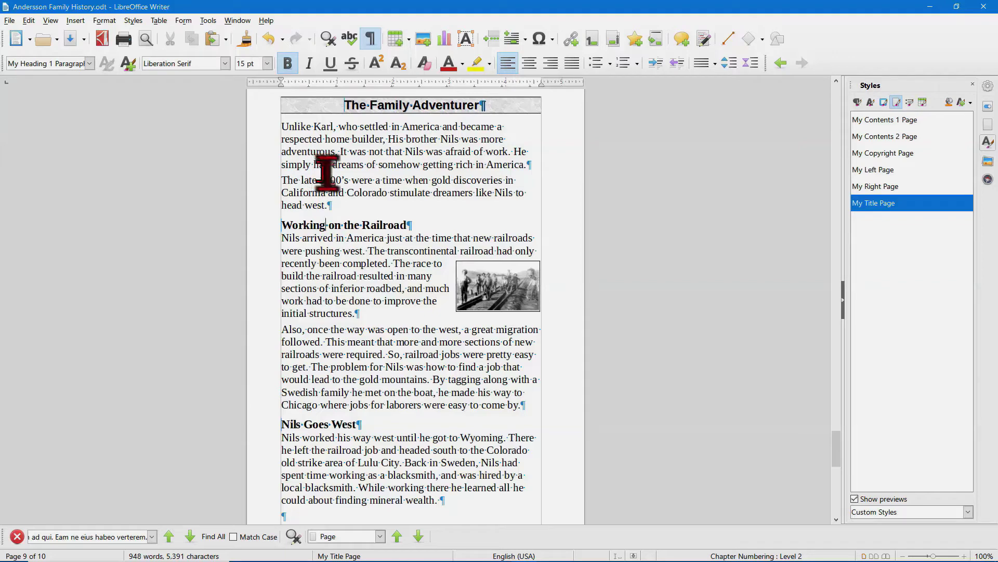
Step: Update all fields so the contents lists The Family Adventurer (p.9) and The Prospector (p.10)
click(208, 21)
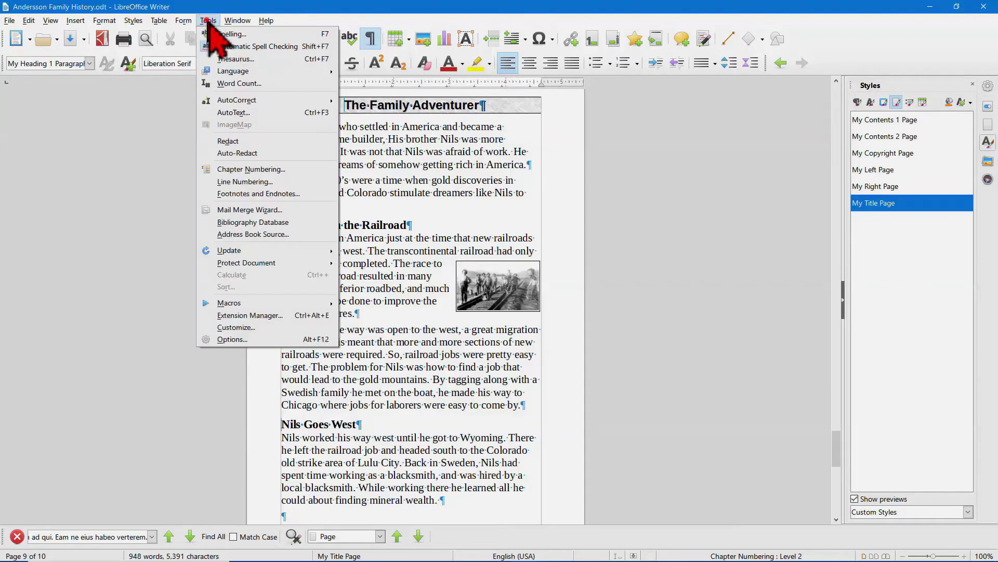
mouse_move(255, 246)
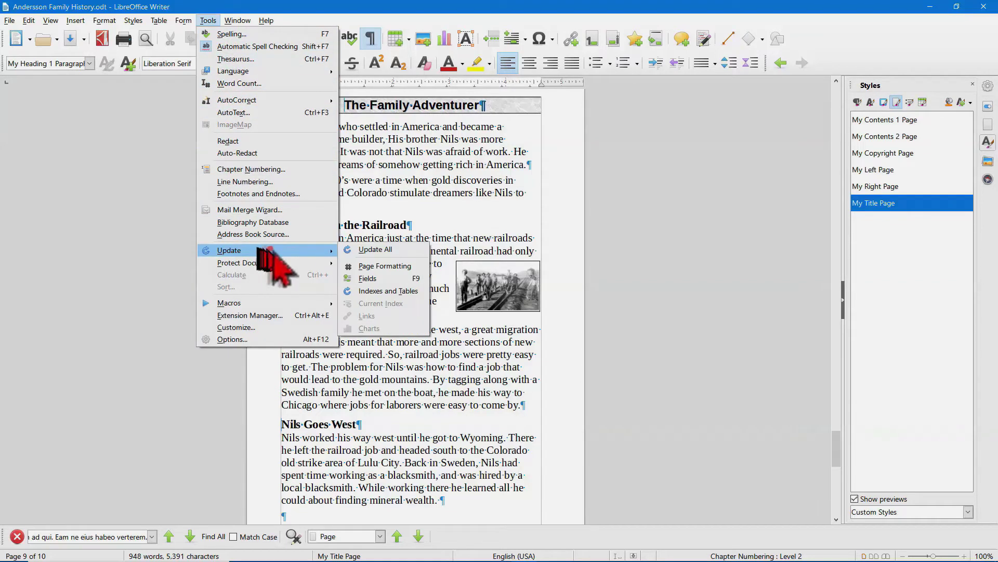
click(370, 250)
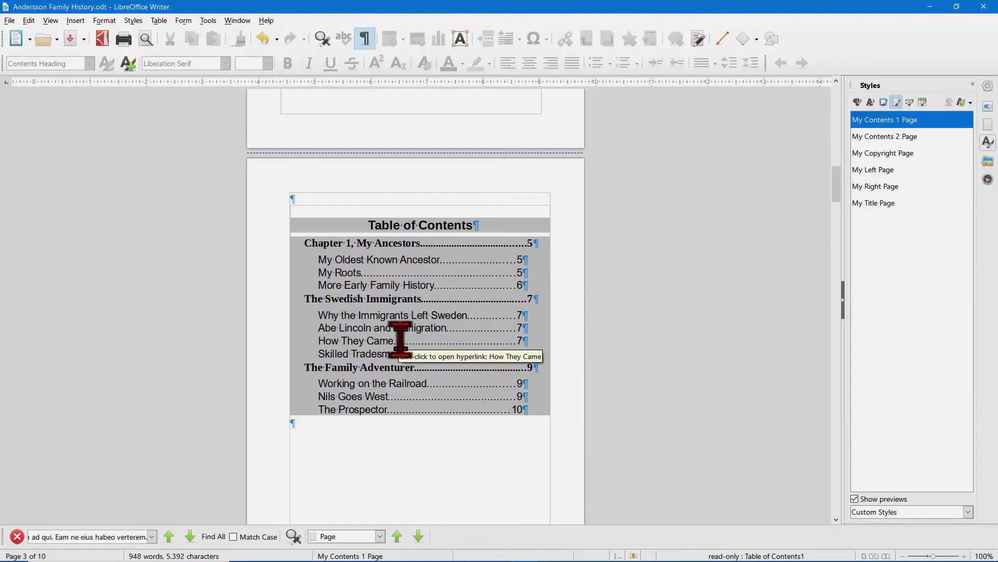
Step: Run Update All again on the table of contents, then save the book
click(208, 20)
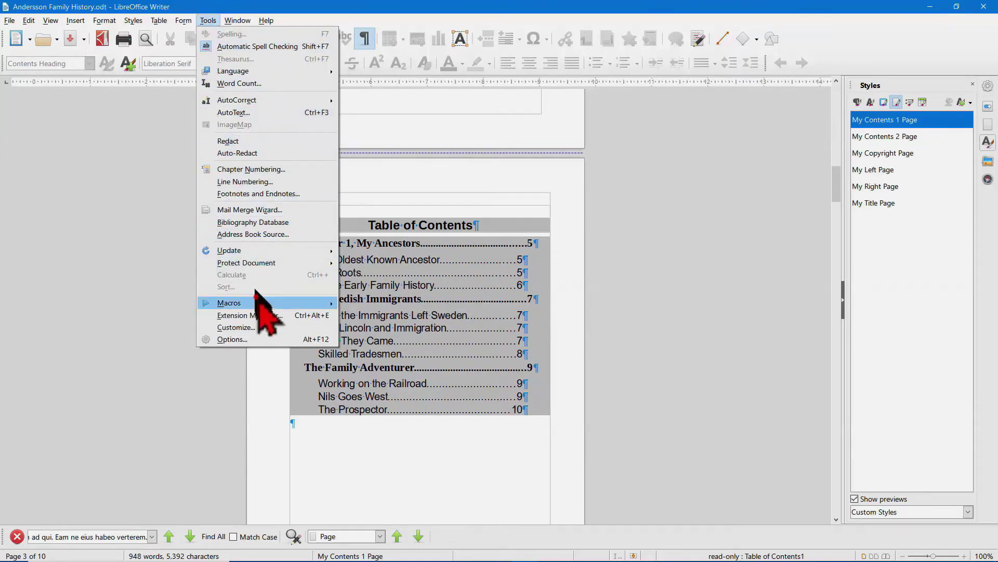
mouse_move(301, 253)
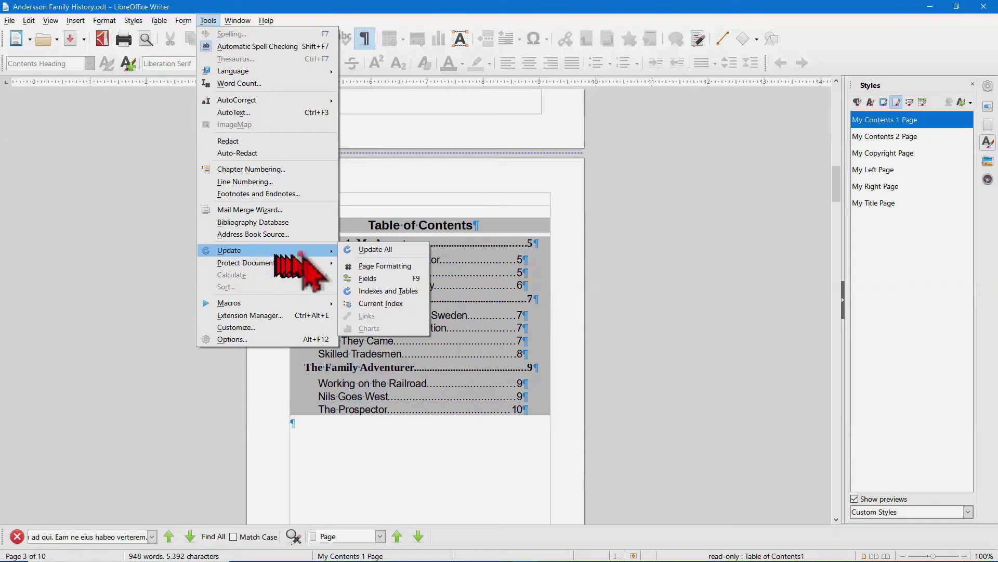
click(356, 250)
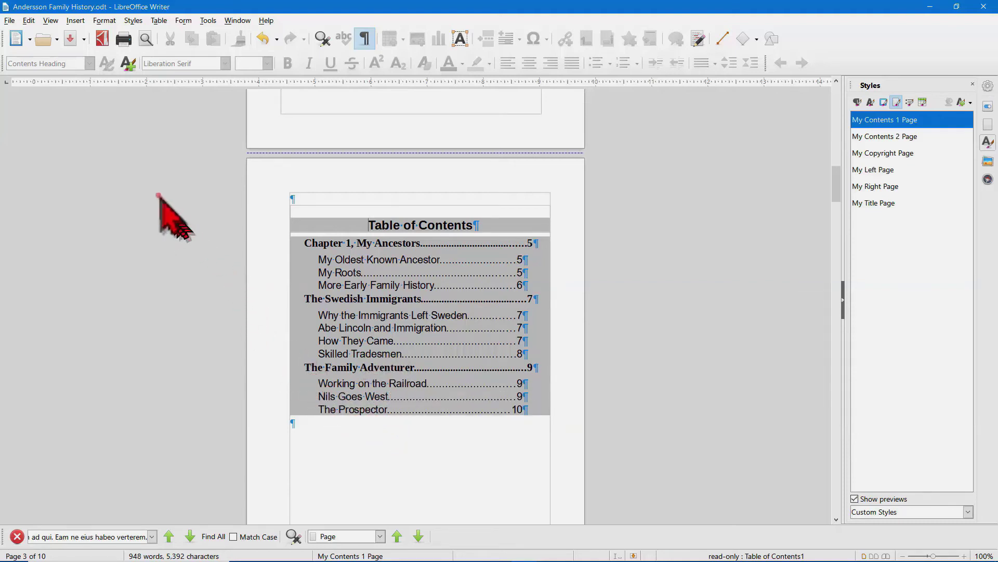
click(72, 39)
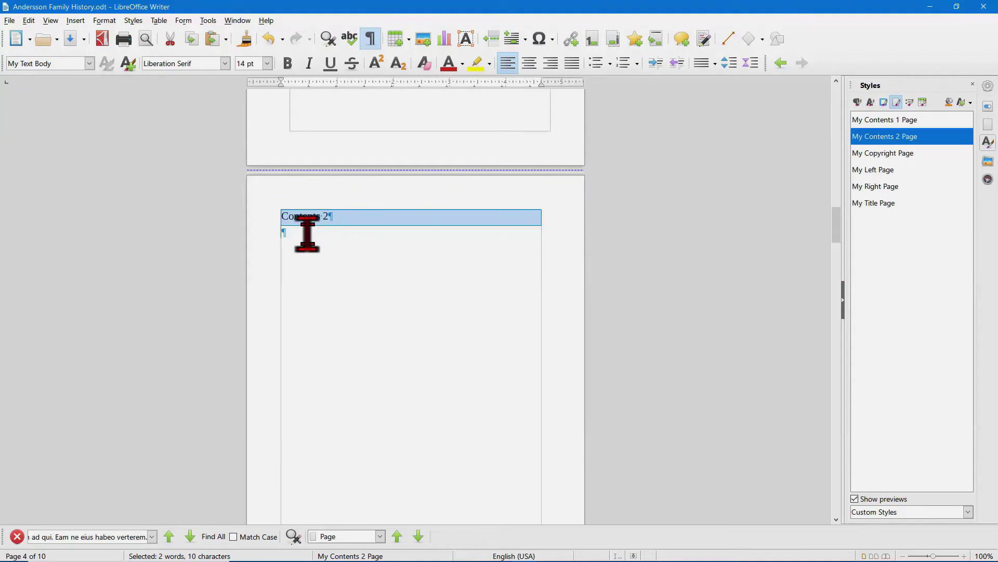
Step: Delete page 4's Contents 2 placeholder and bring up Insert Image on the My Book graphics folder
key(Delete)
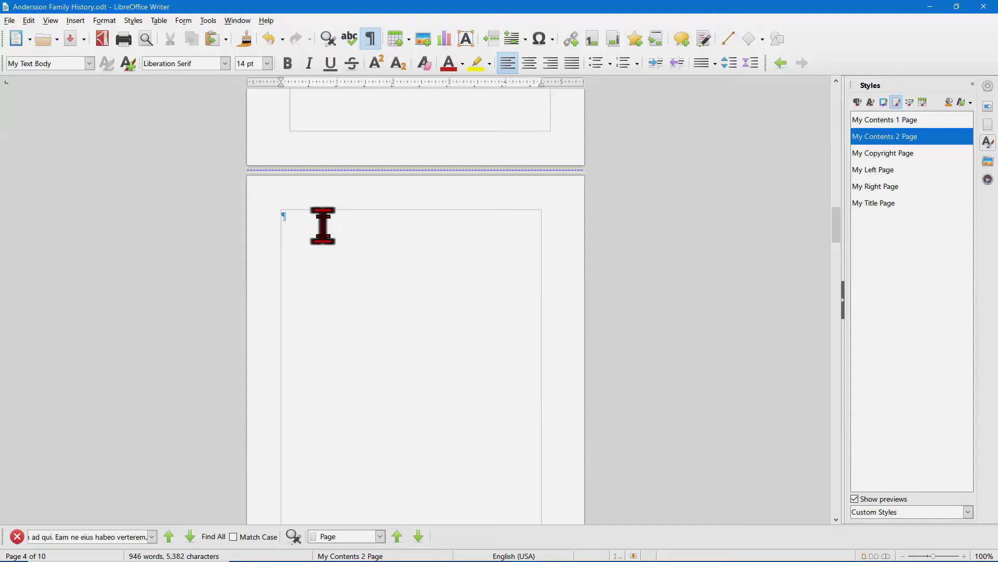
scroll(322, 225, up, 10)
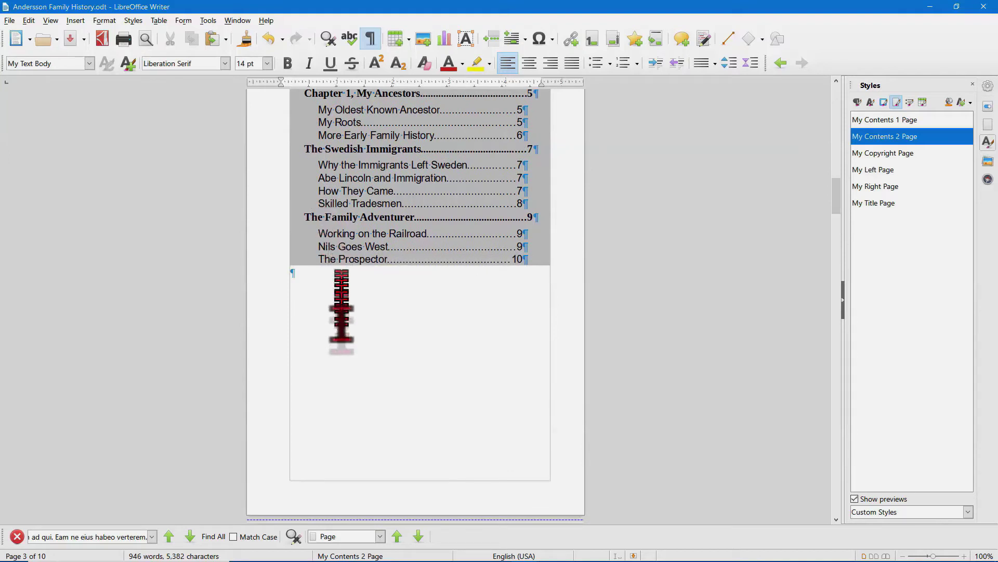
scroll(365, 310, down, 1)
scroll(365, 311, down, 9)
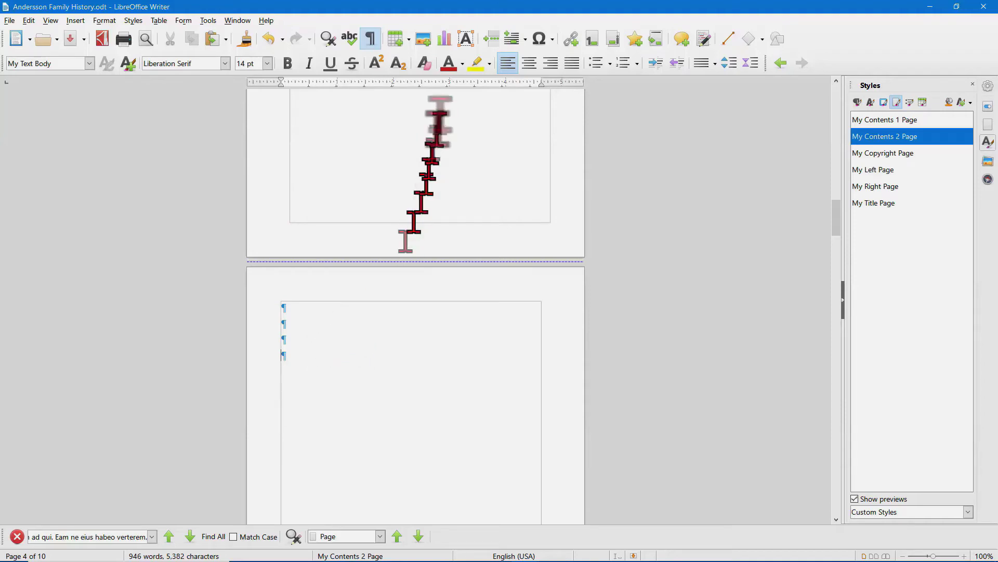
click(423, 37)
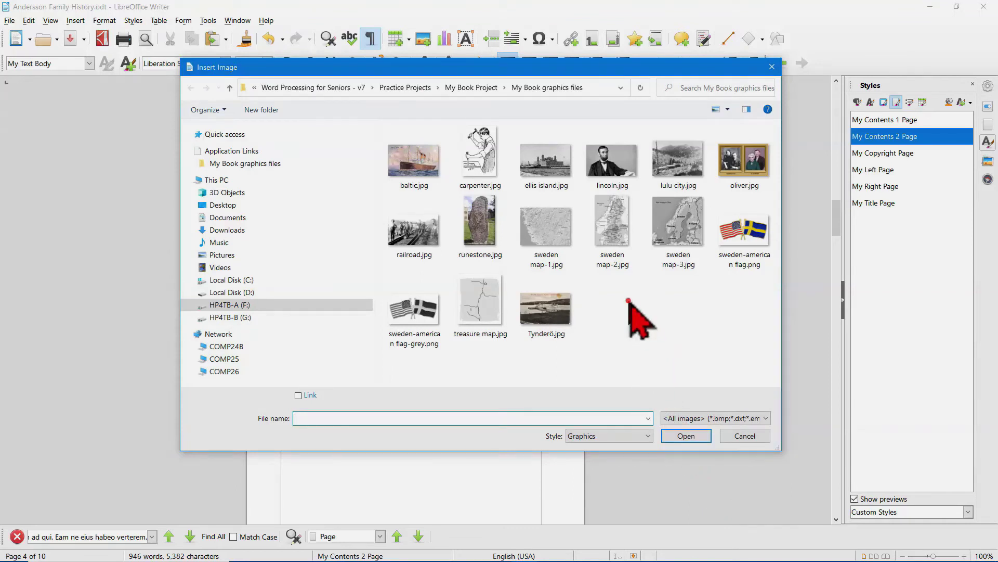
Step: Insert baltic.jpg on page 4, centred horizontally at 3.75 inches wide
double_click(414, 155)
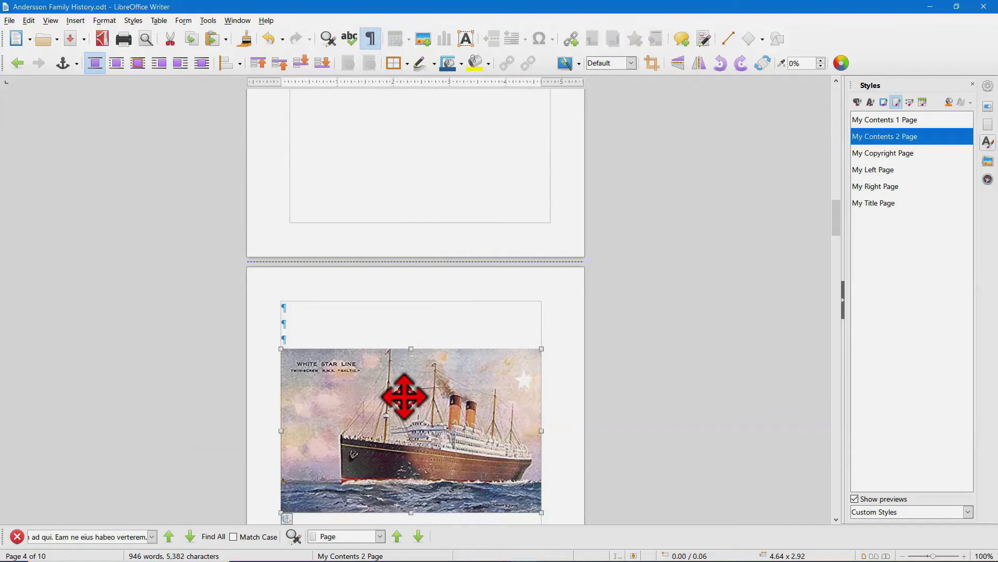
double_click(404, 397)
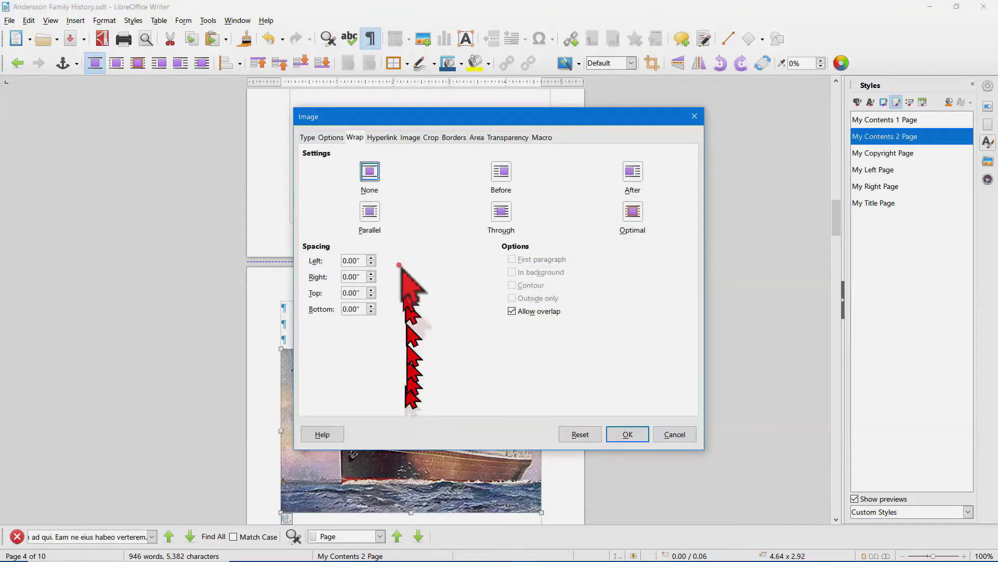
click(307, 137)
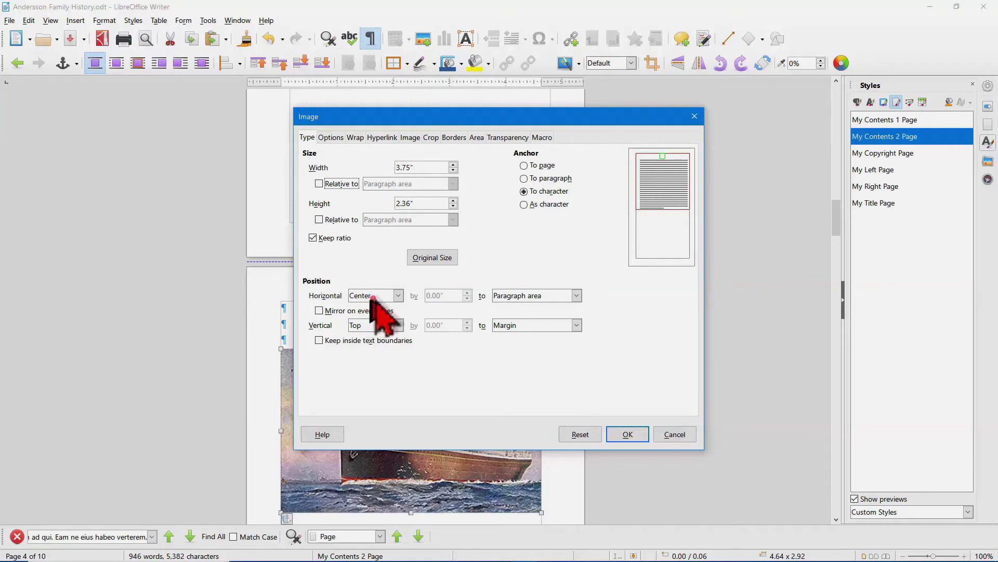
click(355, 138)
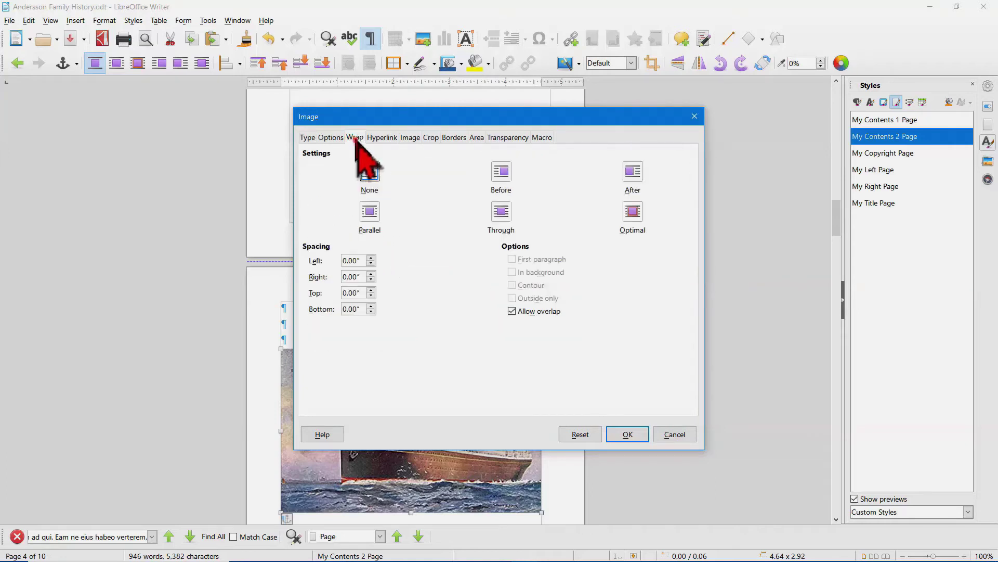
Step: Give the ship picture a box border and a grey bottom-right shadow
click(454, 137)
click(366, 167)
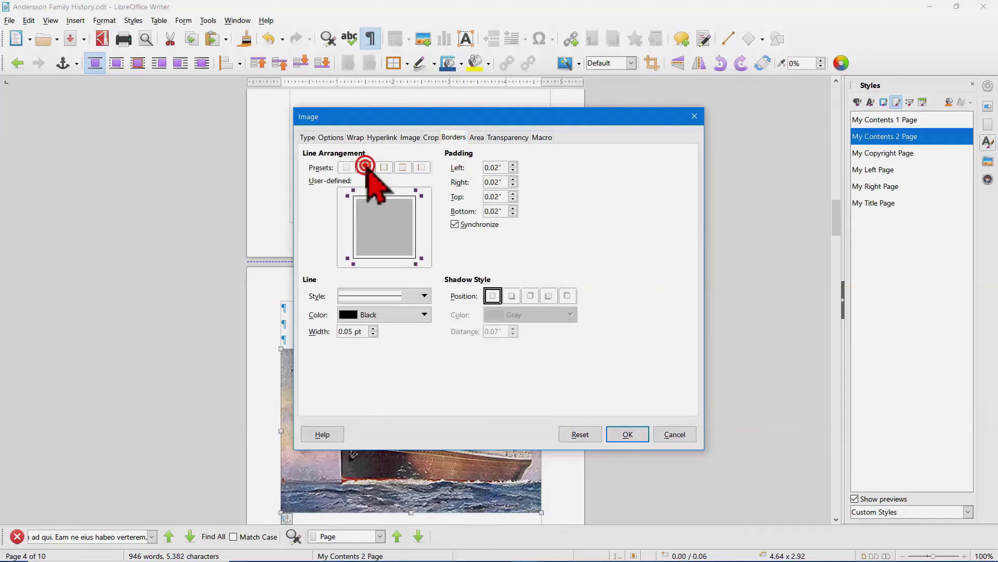
click(511, 296)
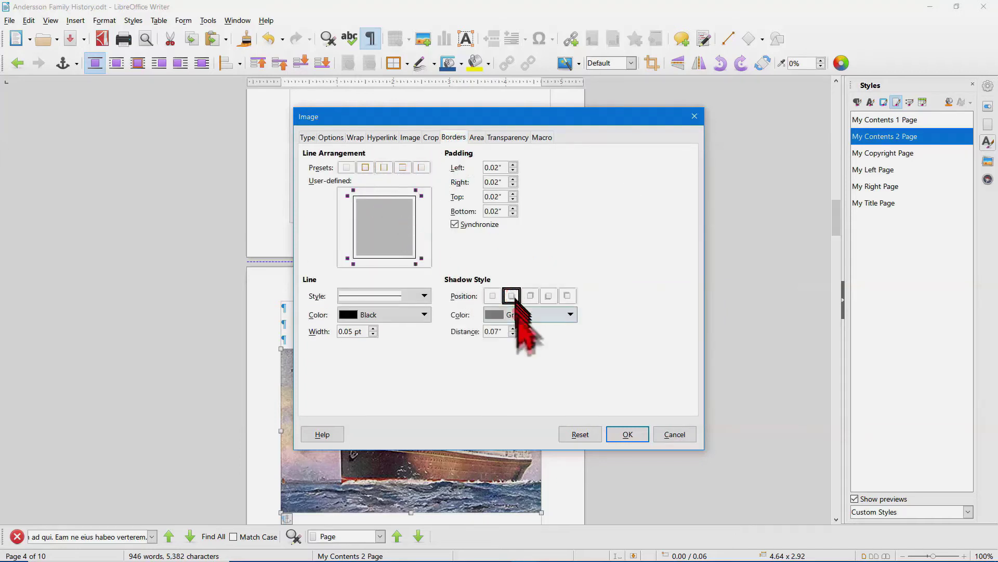
click(618, 435)
scroll(562, 360, down, 10)
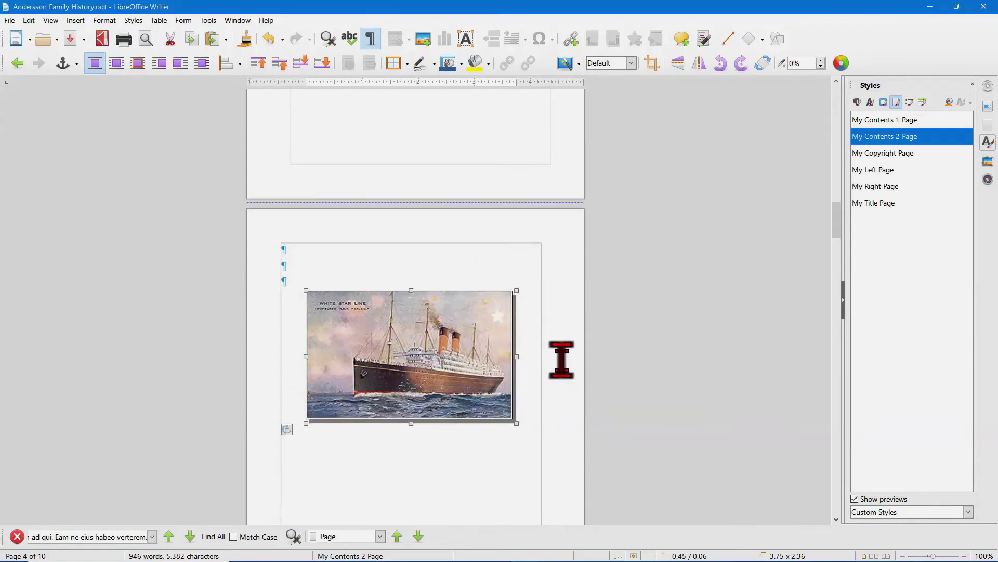
scroll(561, 360, down, 9)
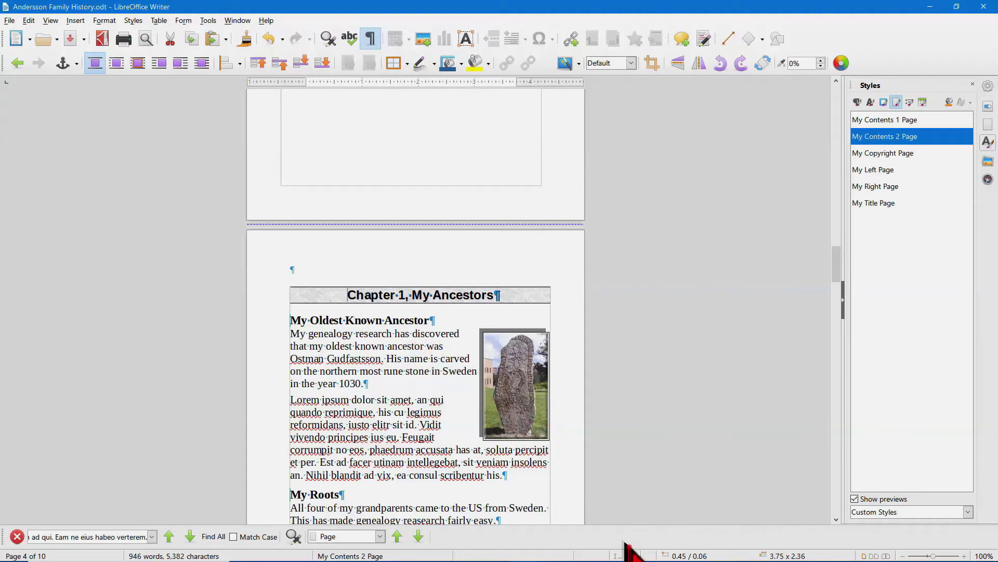
Step: Save, then switch to book view and zoom out to 23% to see several spreads
click(635, 556)
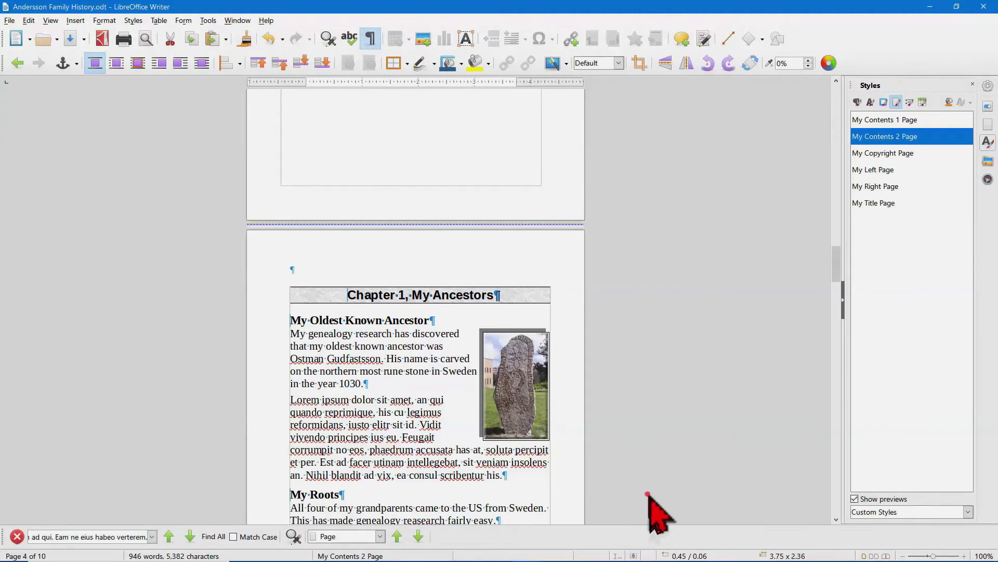
click(885, 555)
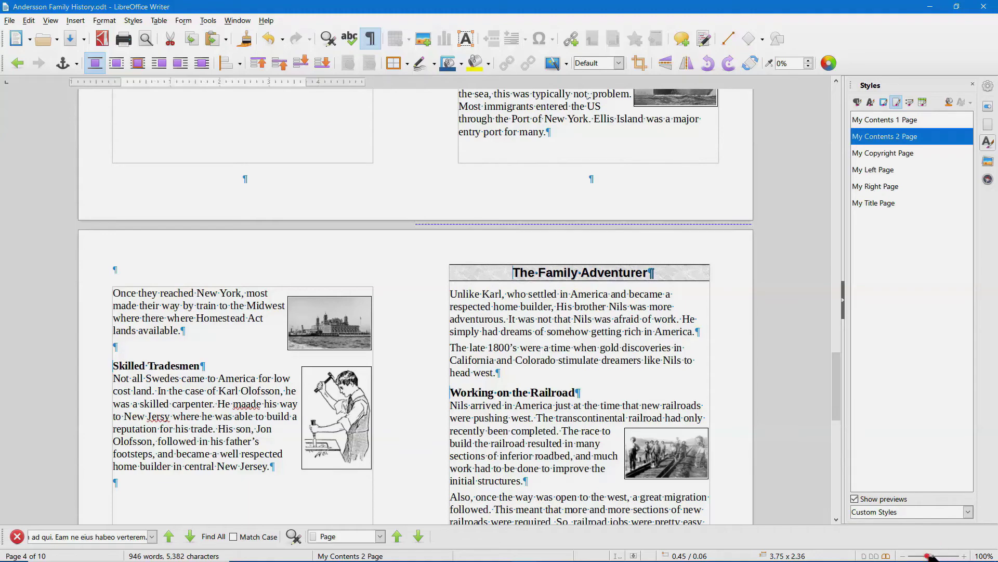
drag(931, 556, 909, 556)
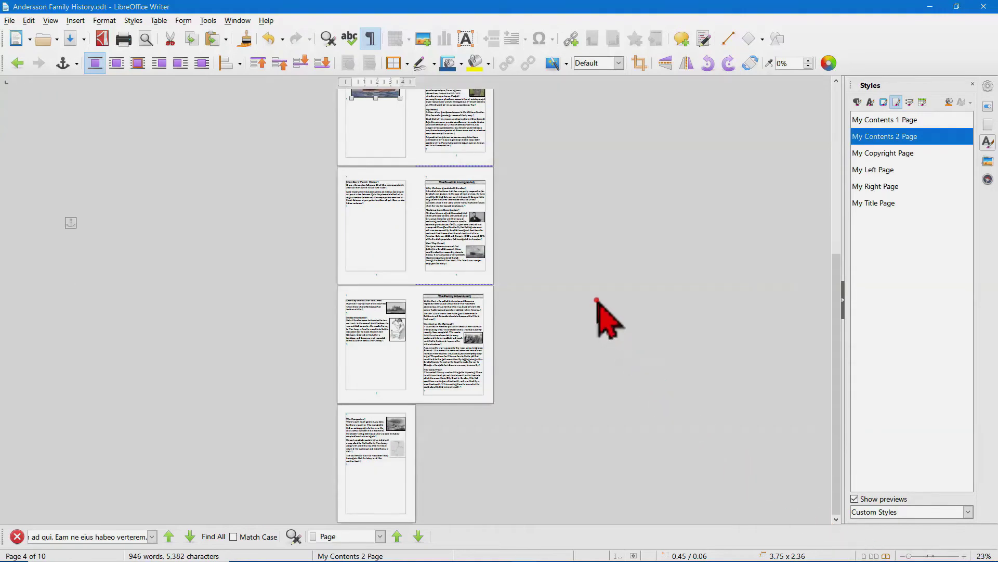
scroll(596, 300, up, 2)
scroll(597, 300, up, 6)
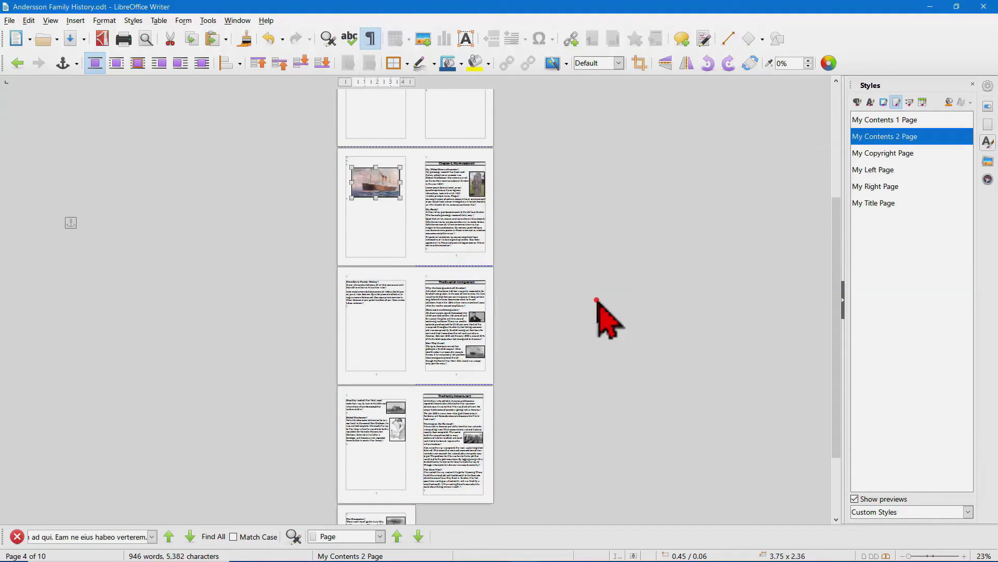
scroll(597, 300, up, 2)
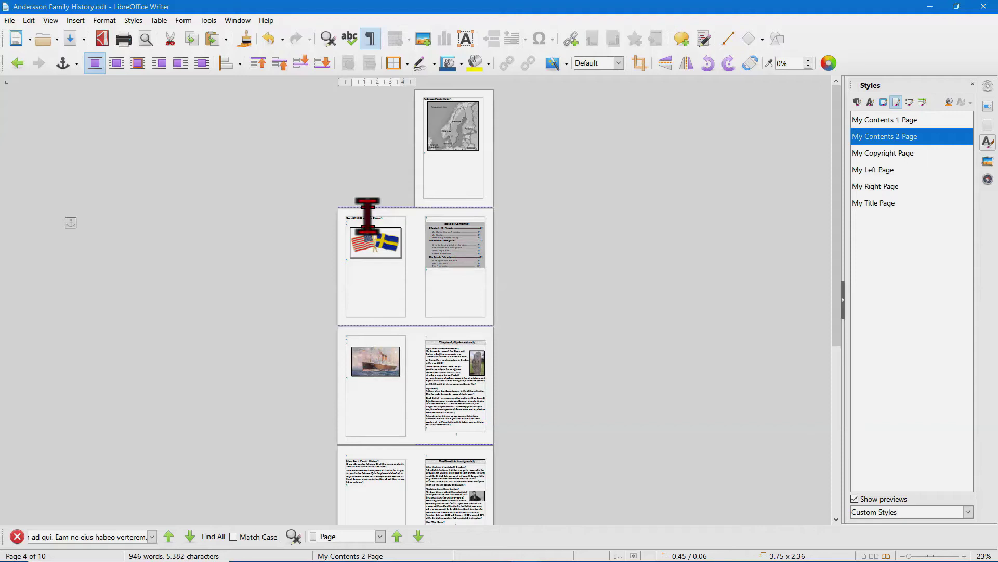
Step: Apply the My Copyright Paragraph style to the copyright line on page 2
click(367, 216)
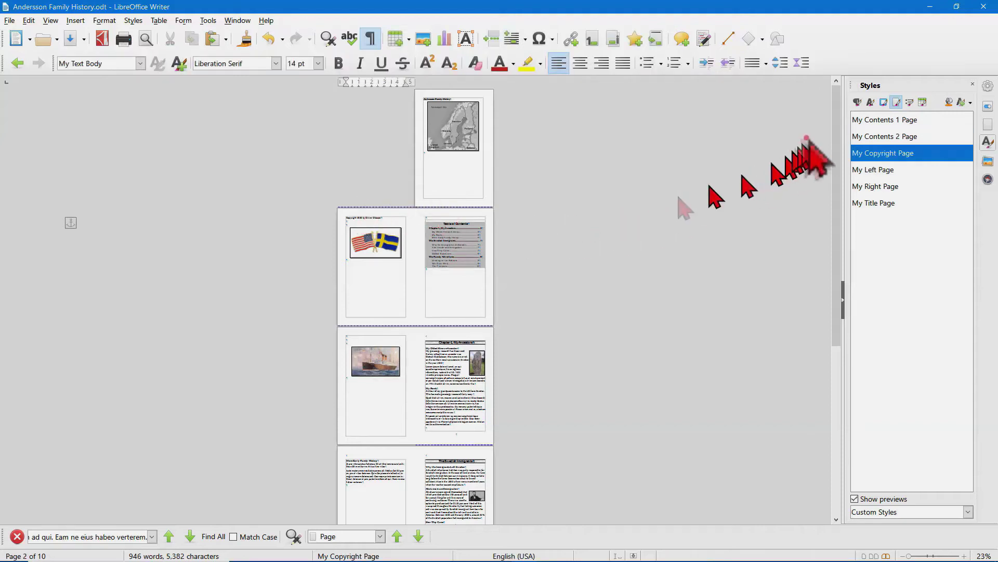
click(857, 102)
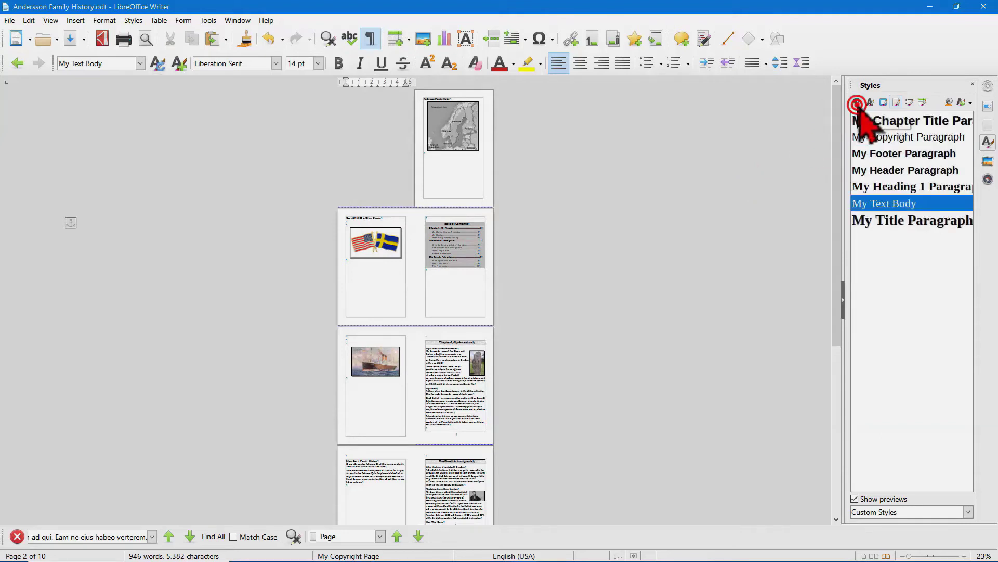
double_click(874, 138)
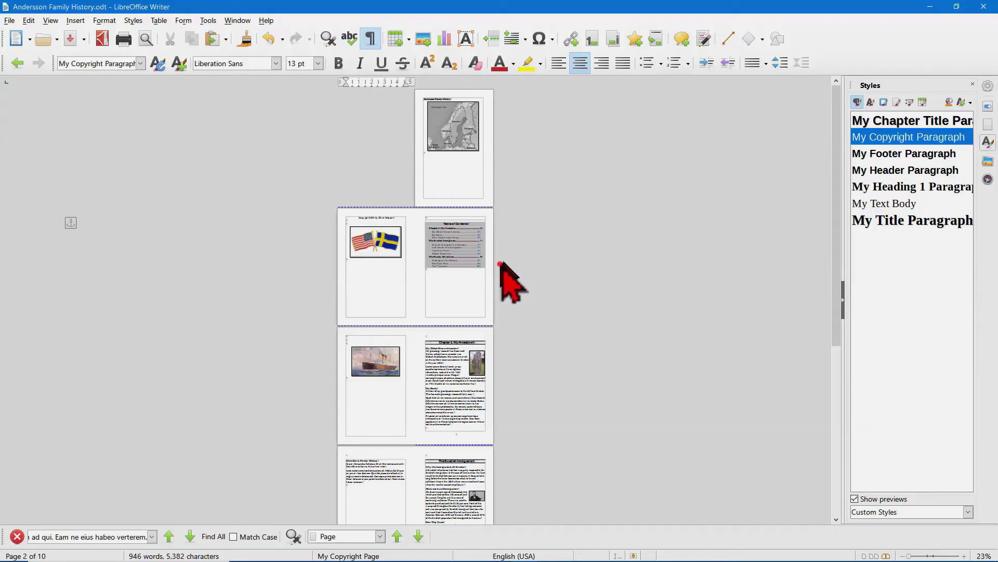
scroll(500, 271, down, 4)
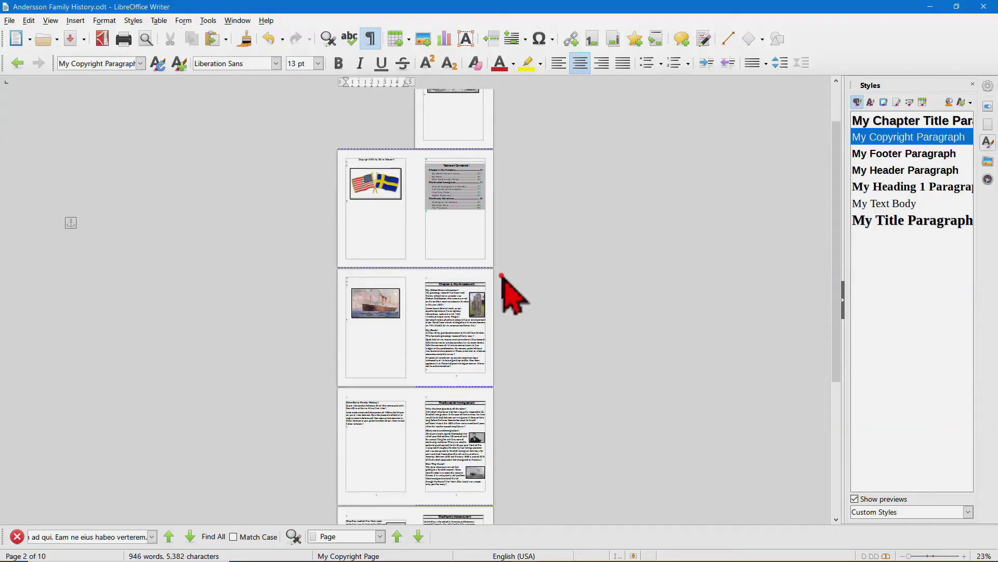
scroll(502, 276, down, 4)
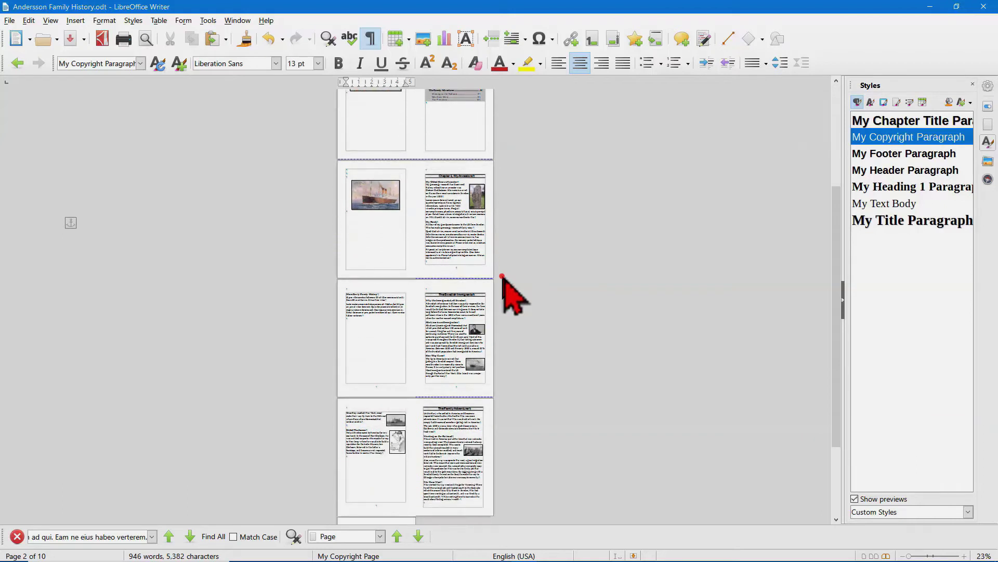
scroll(502, 275, down, 1)
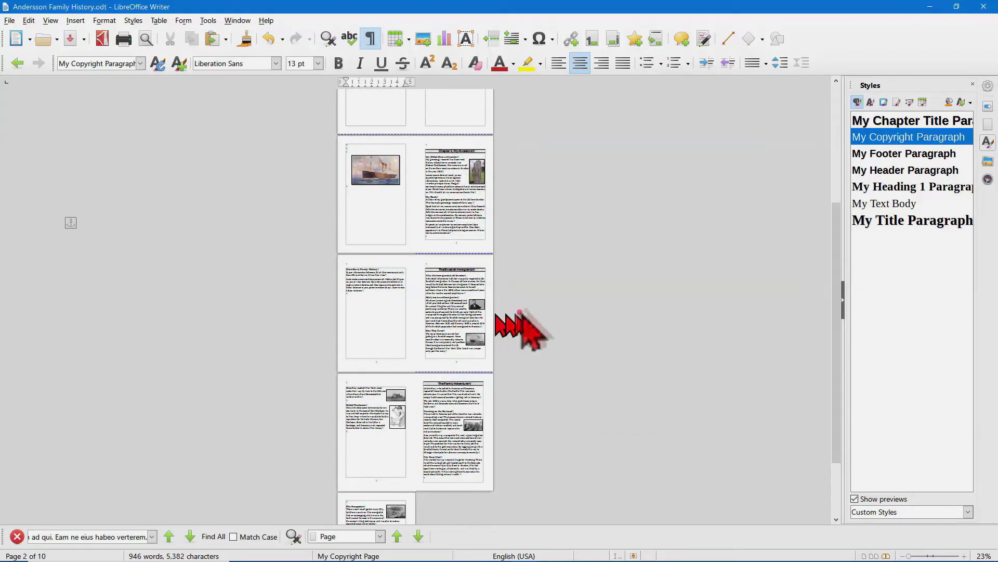
scroll(523, 287, down, 3)
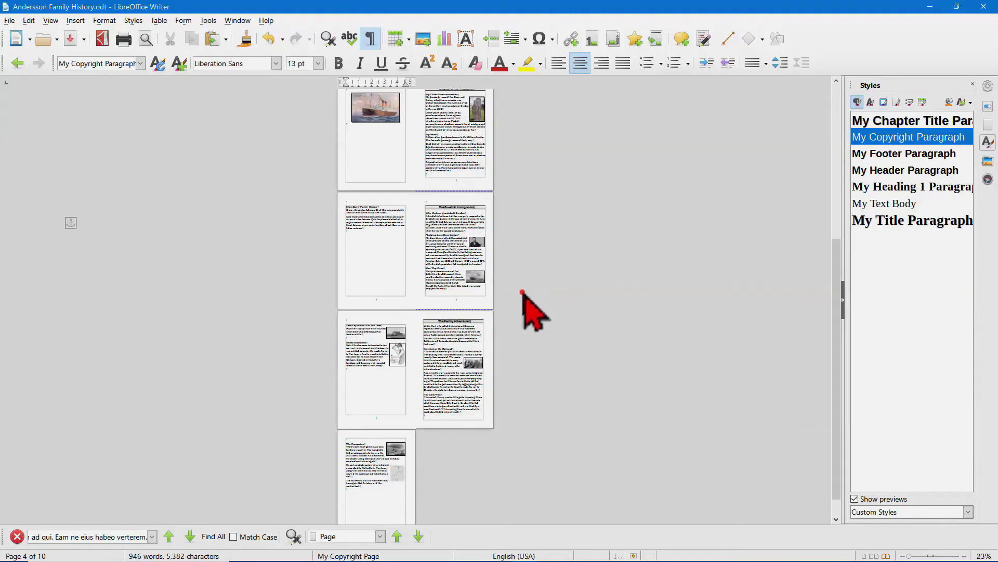
scroll(523, 293, up, 5)
scroll(526, 293, up, 4)
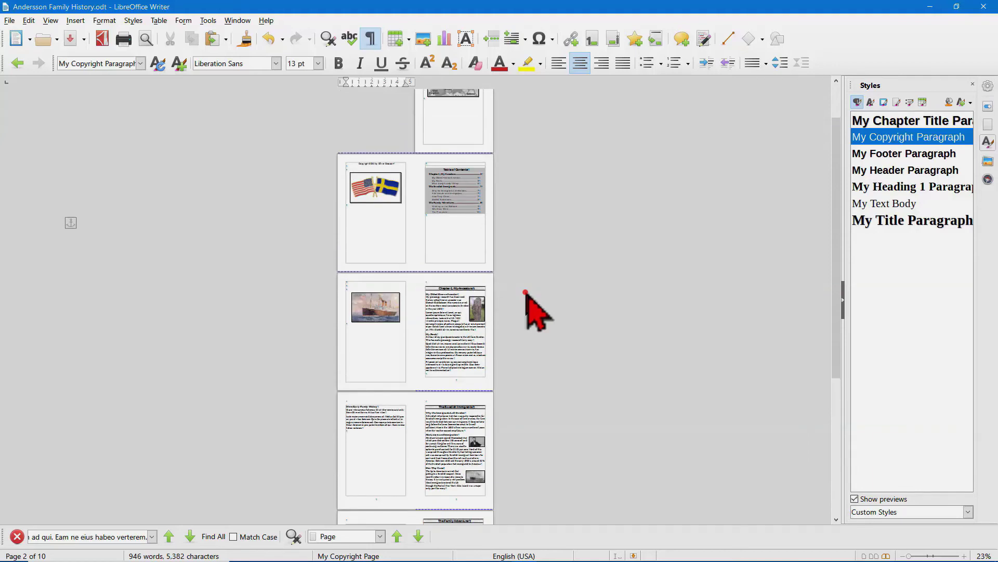
scroll(525, 292, up, 2)
scroll(525, 292, up, 1)
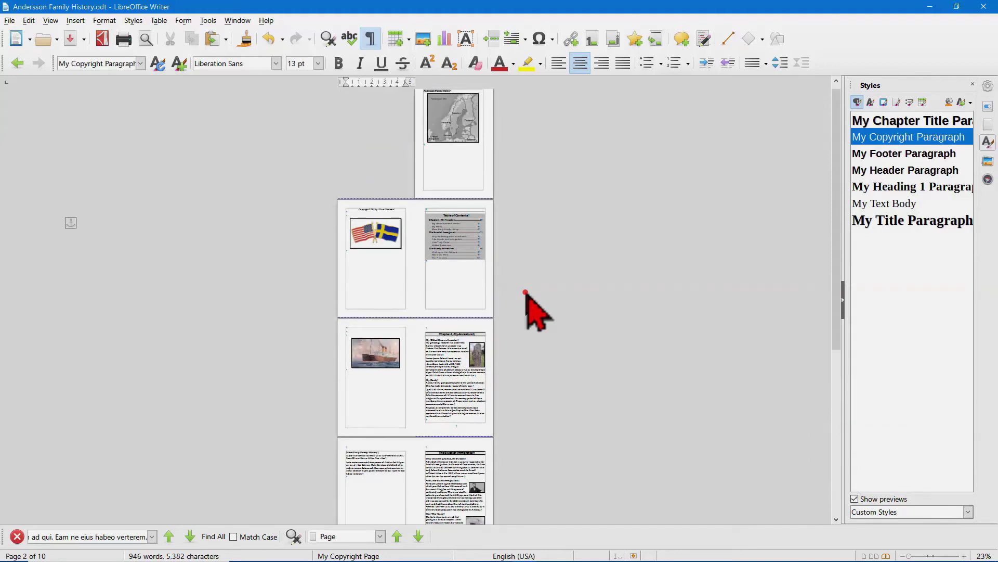
scroll(518, 289, down, 5)
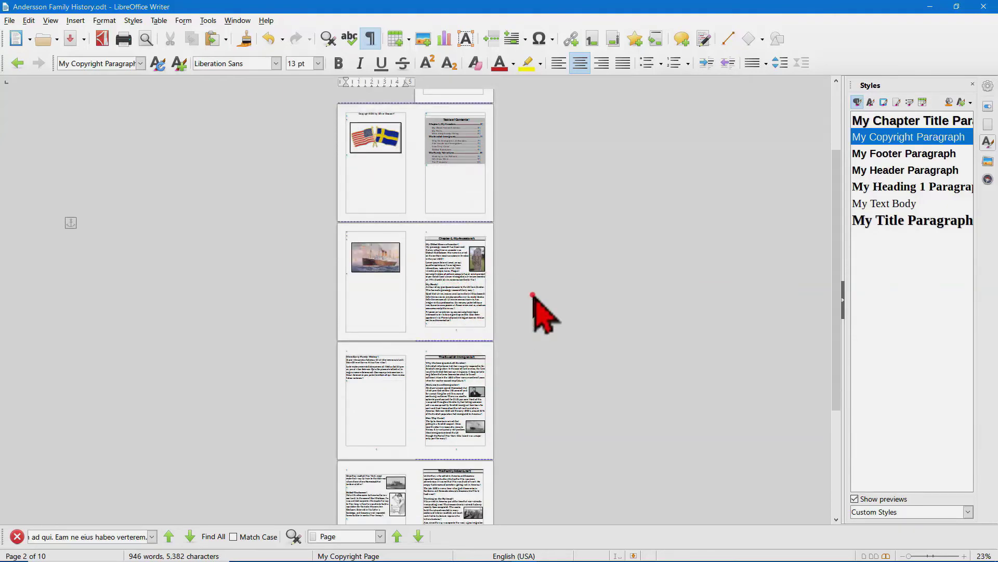
Step: Return to single-page view at 100% and place the cursor in page 5's footer
click(863, 556)
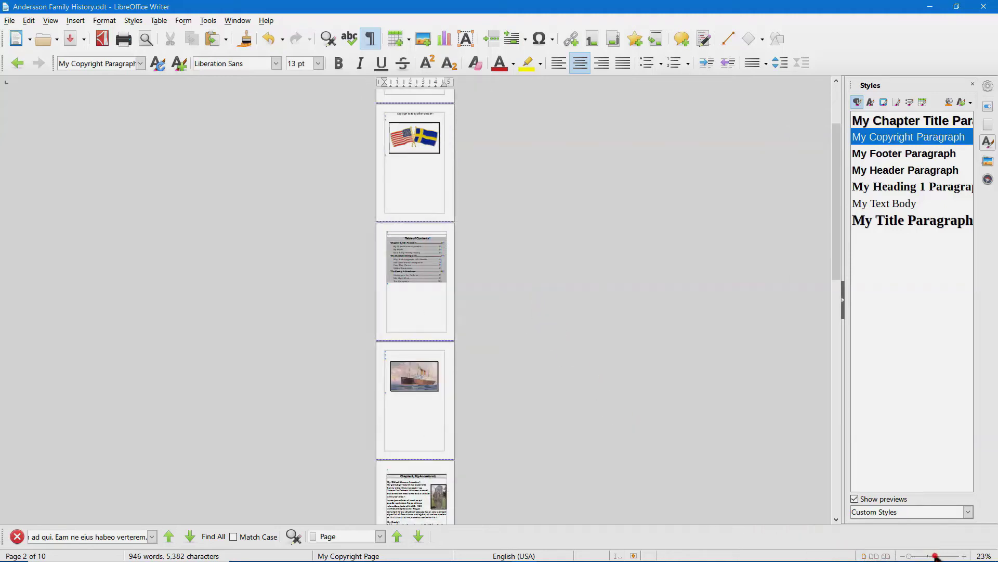
click(935, 556)
scroll(577, 375, down, 15)
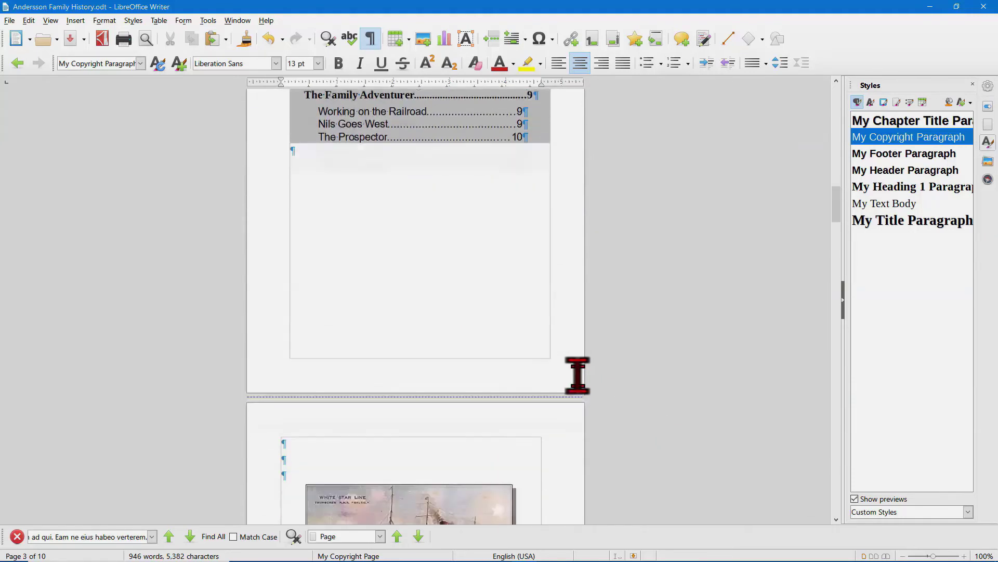
scroll(578, 375, down, 15)
scroll(577, 375, down, 8)
scroll(577, 376, down, 1)
click(414, 210)
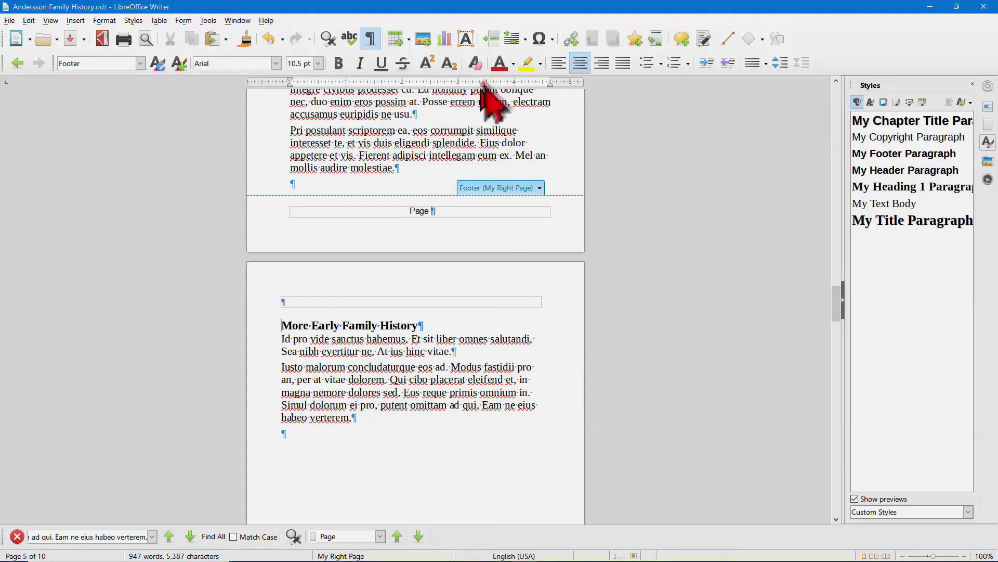
Step: Build the footer 'Page 5 of 10' from page number and page count fields, styled My Footer Paragraph
click(523, 40)
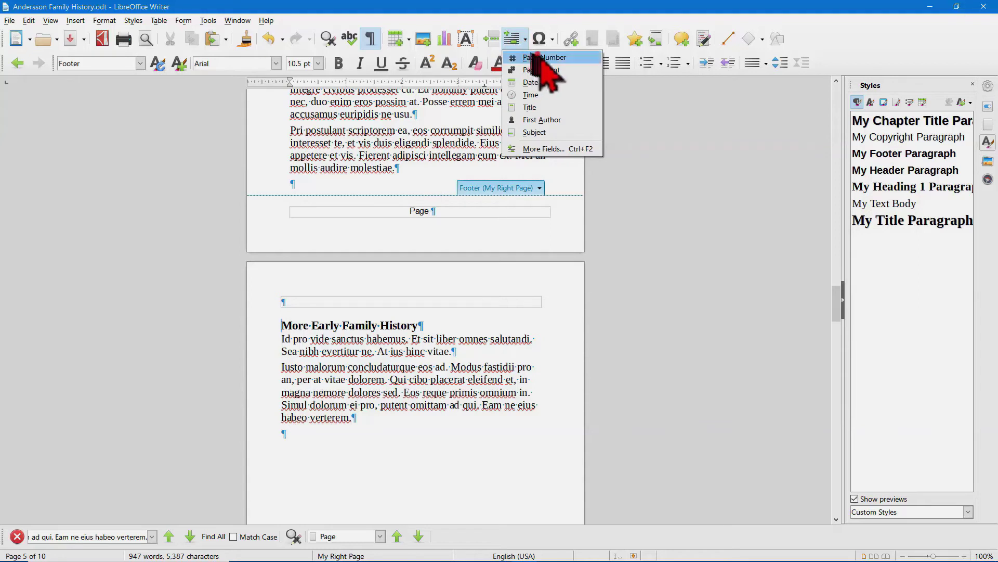
click(546, 56)
text(of)
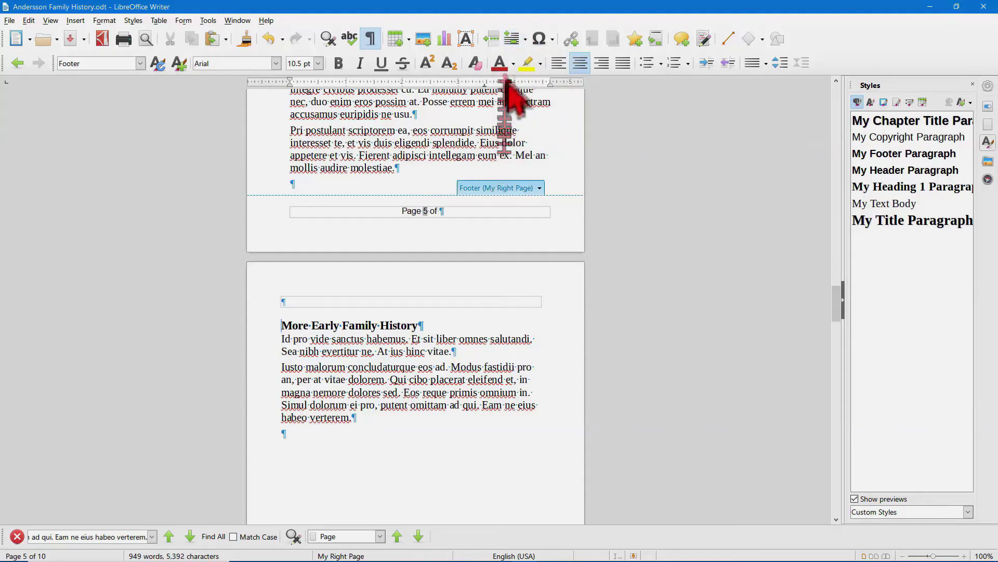
click(518, 38)
click(541, 70)
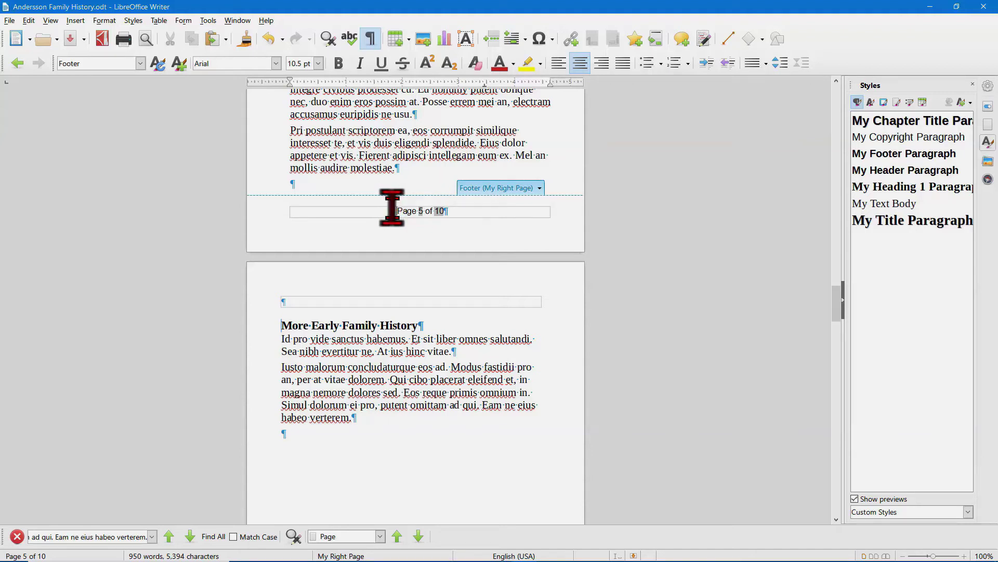
double_click(894, 154)
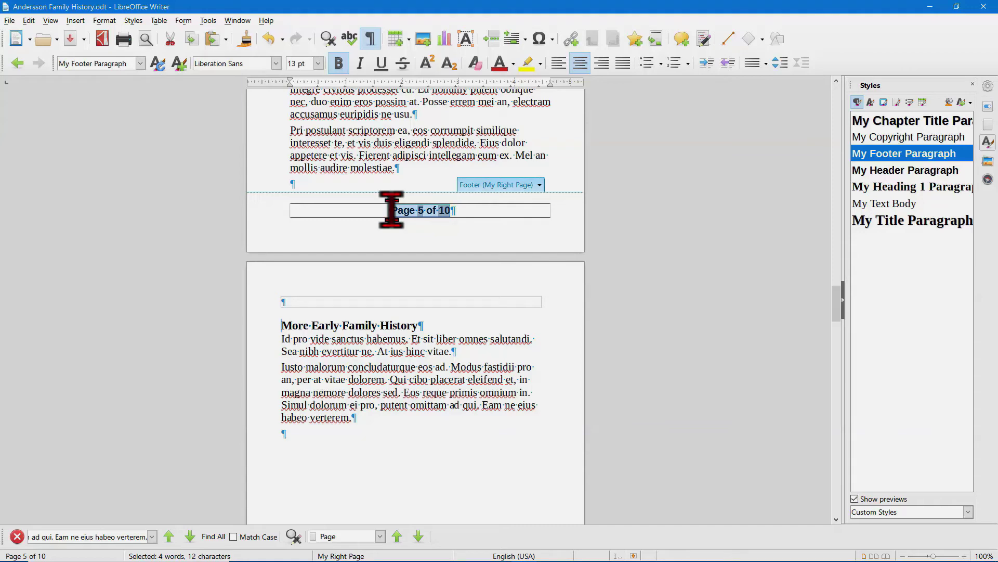
Step: Check that page 6's footer shows its own page number
scroll(290, 283, down, 6)
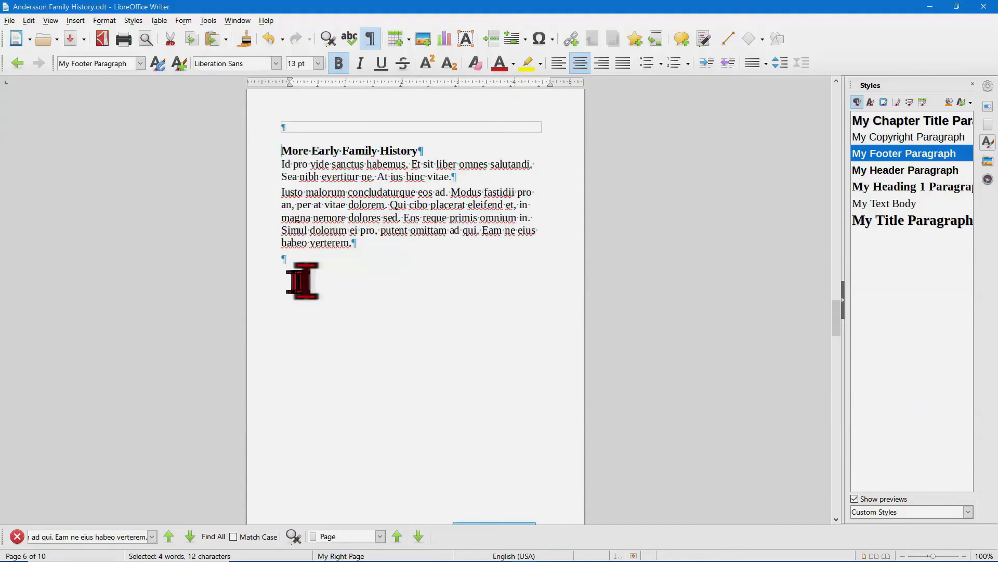
click(344, 274)
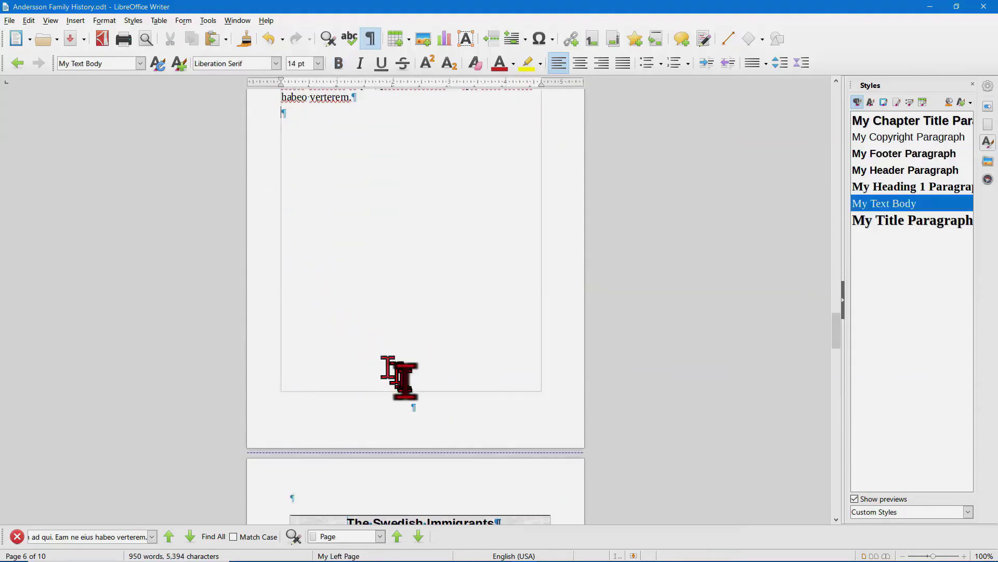
click(420, 406)
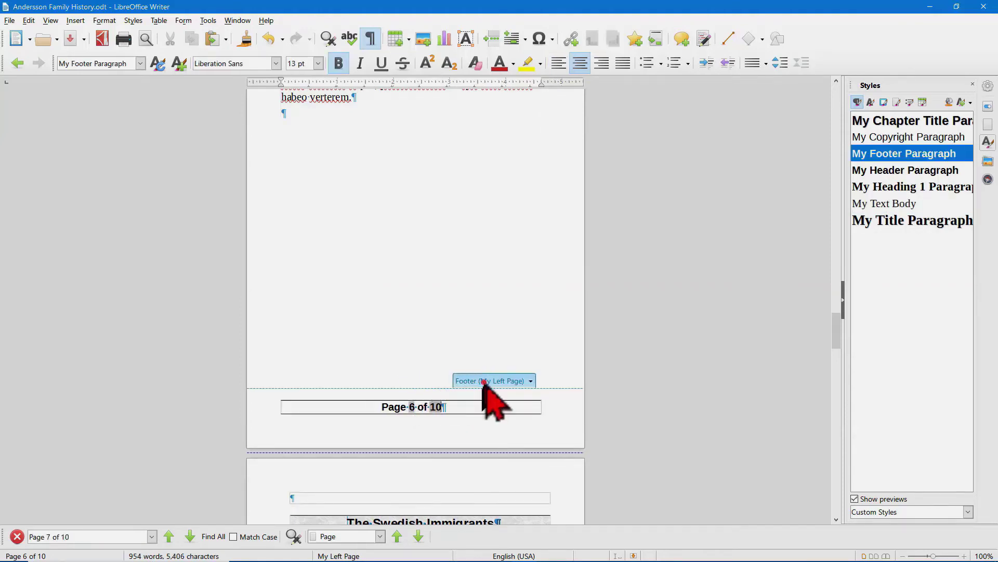
scroll(452, 271, up, 5)
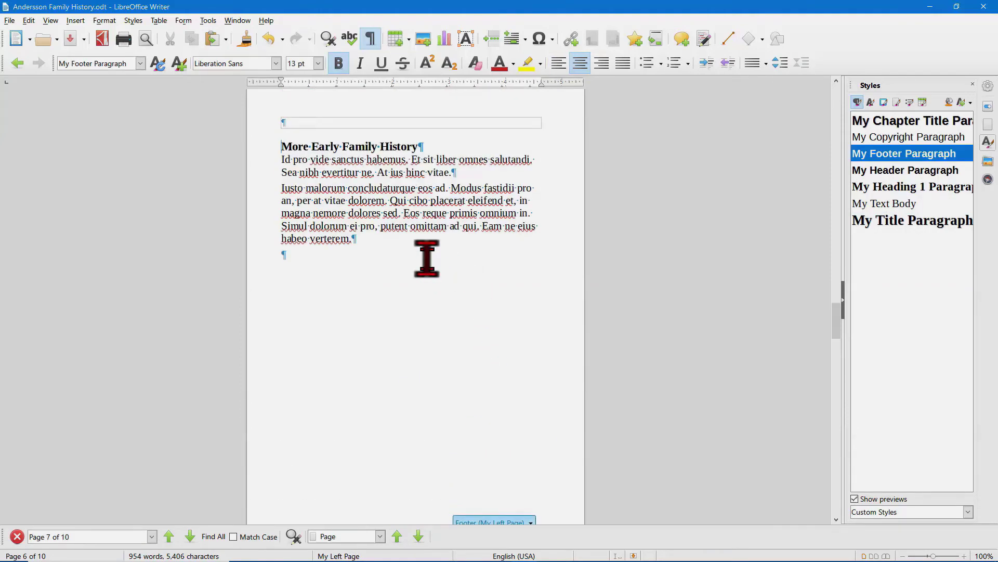
scroll(438, 291, up, 2)
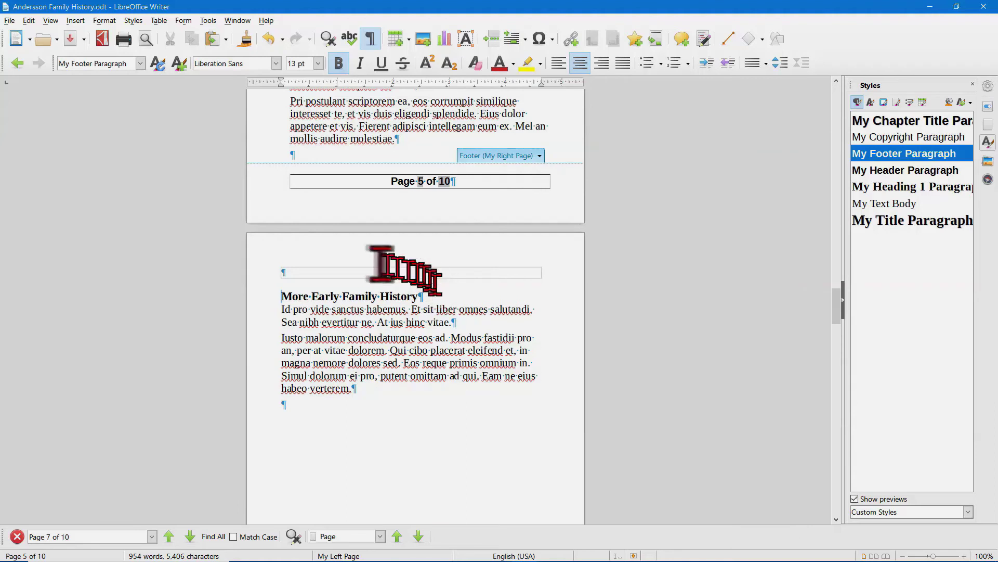
Step: Insert the Title field 'Andersson Family History' into page 6's header, styled My Header Paragraph
click(323, 270)
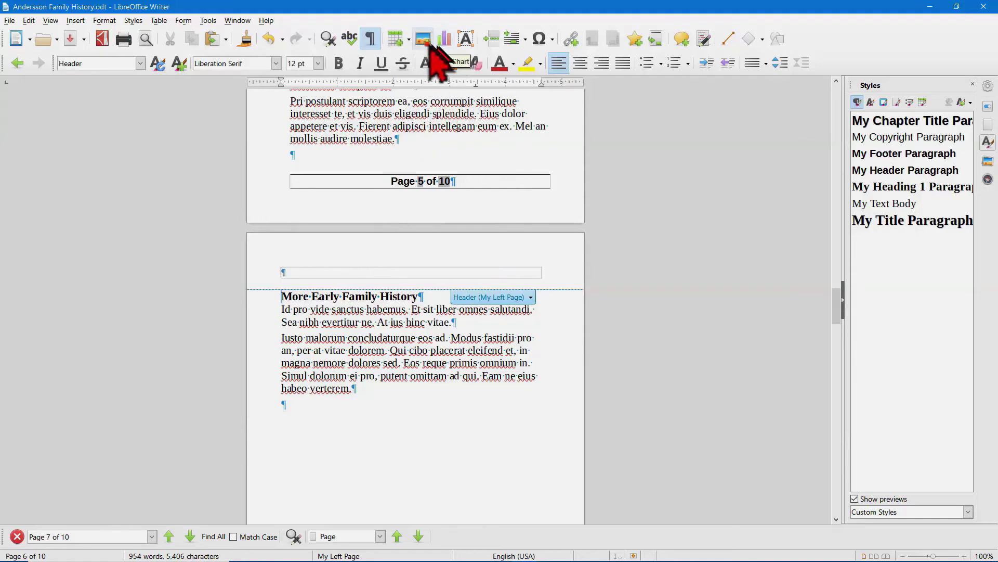
click(525, 39)
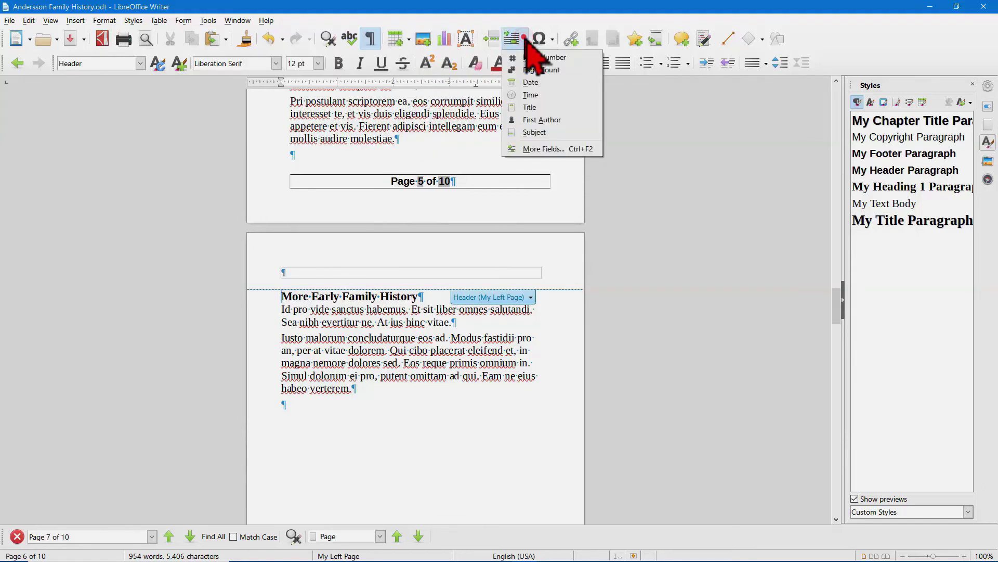
click(534, 108)
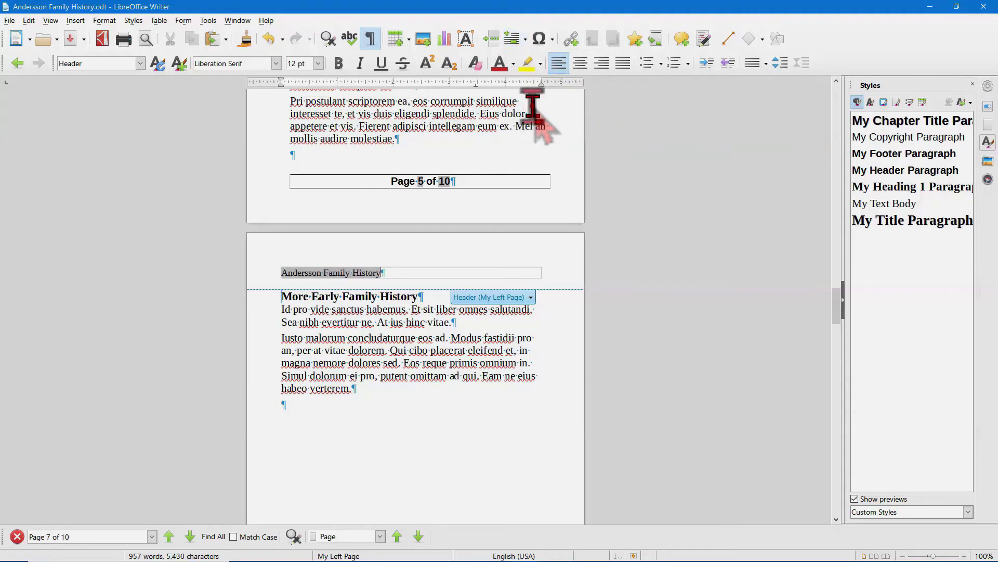
double_click(888, 170)
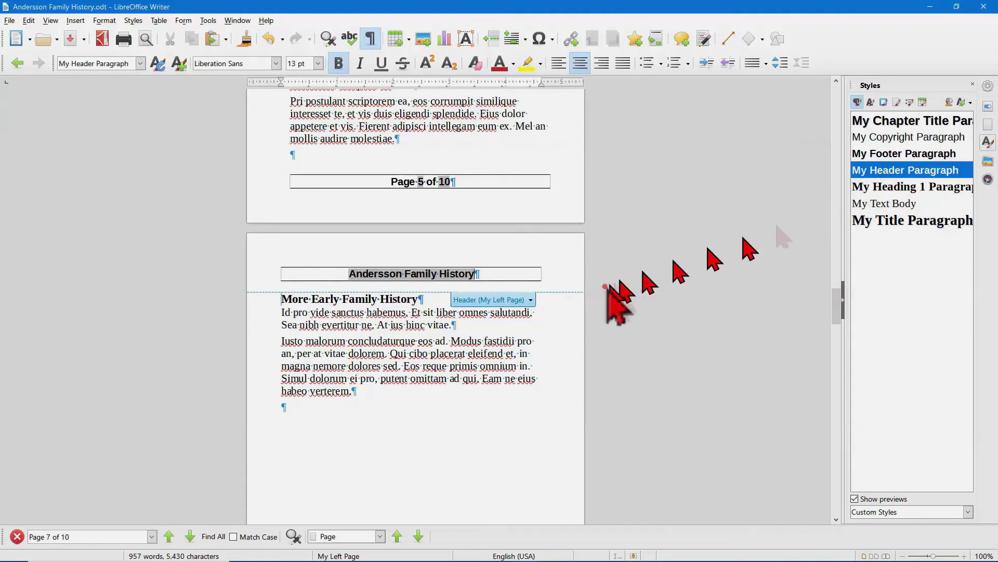
scroll(575, 309, up, 5)
scroll(576, 309, down, 10)
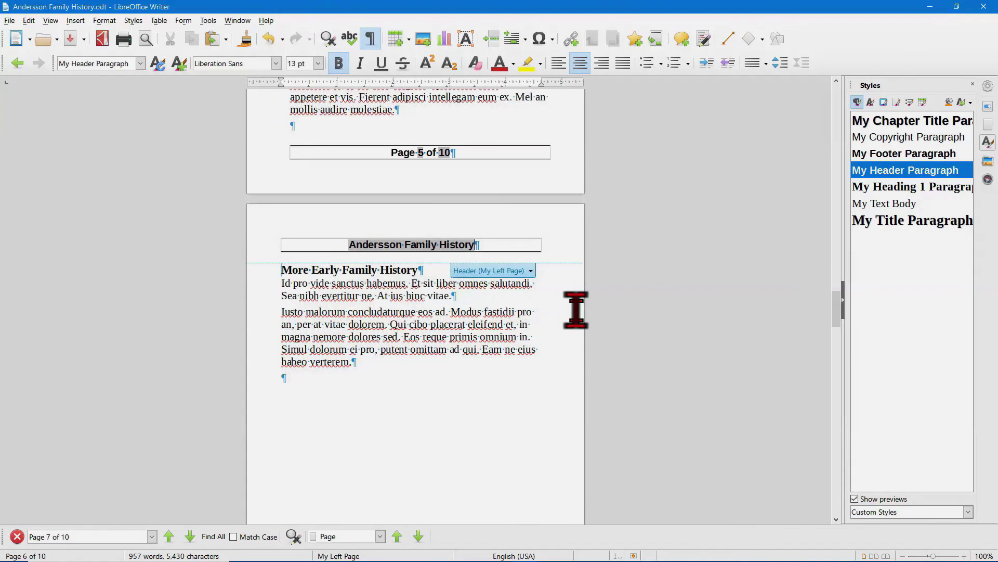
click(420, 265)
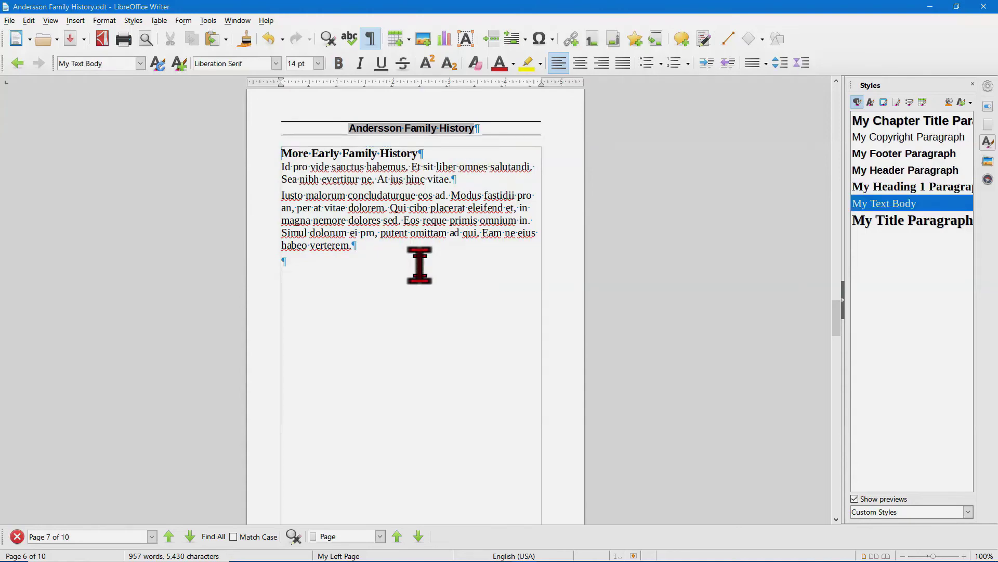
scroll(419, 265, up, 16)
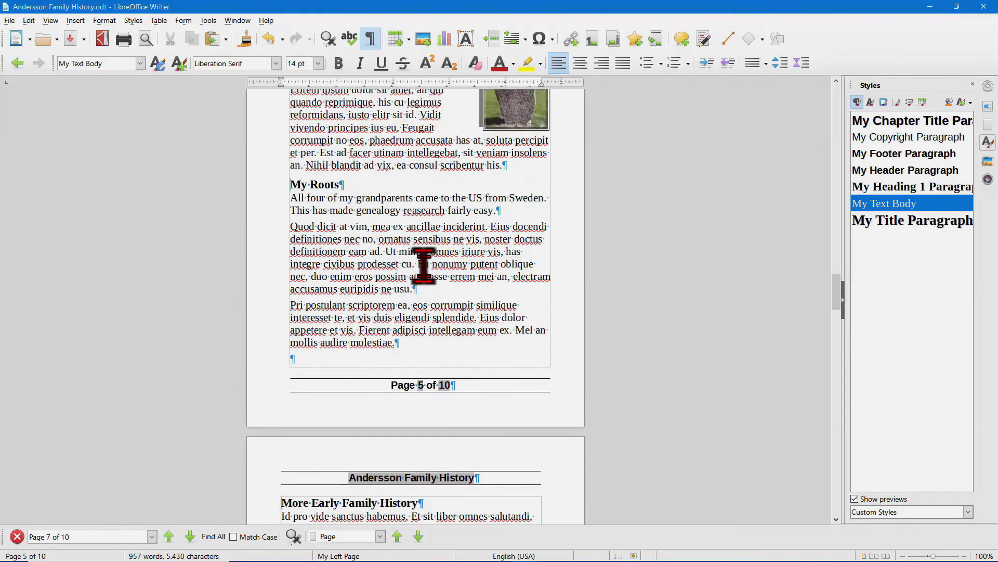
scroll(424, 268, up, 5)
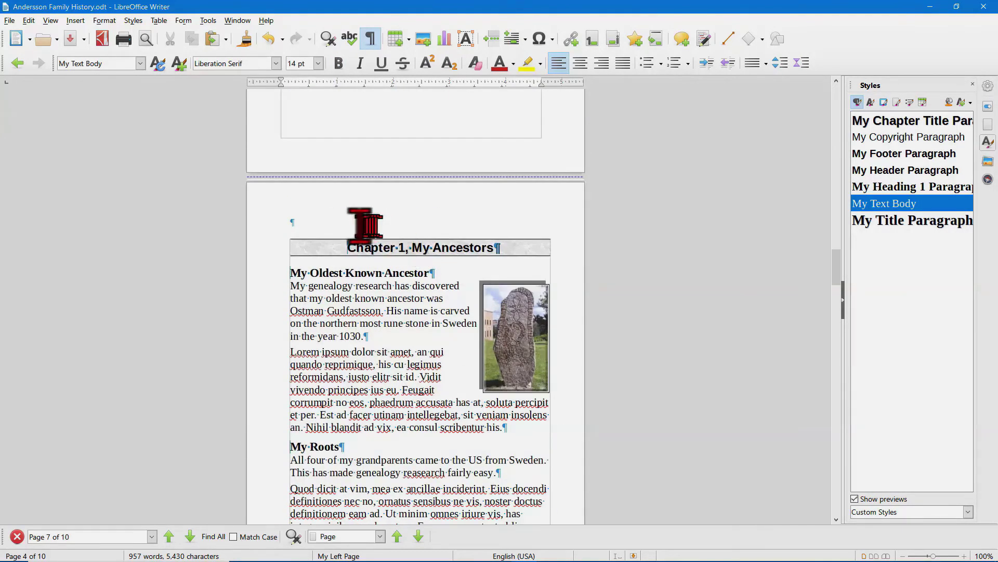
Step: Put the cursor in page 5's right-page header above Chapter 1 and open the Insert Field list
click(325, 221)
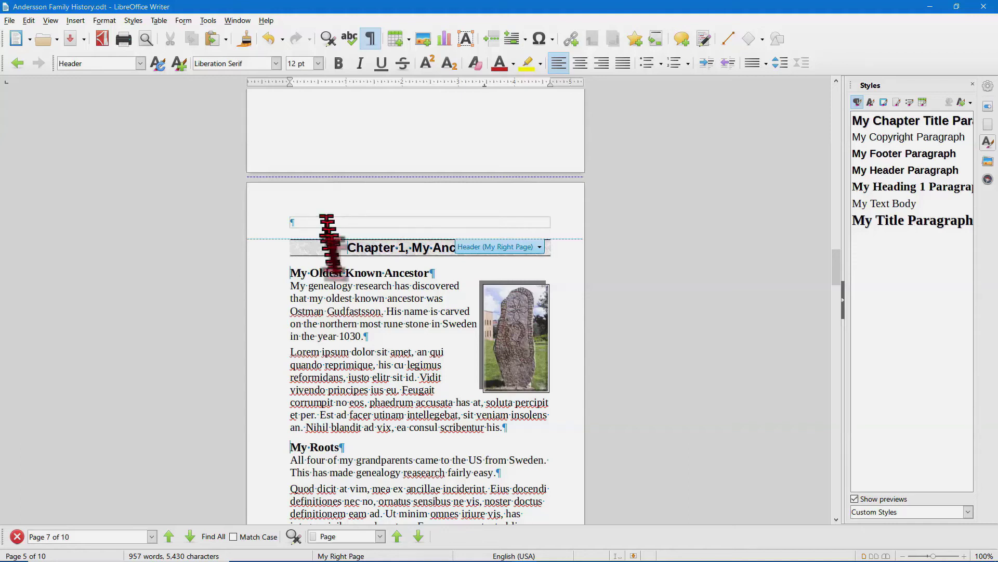
click(353, 285)
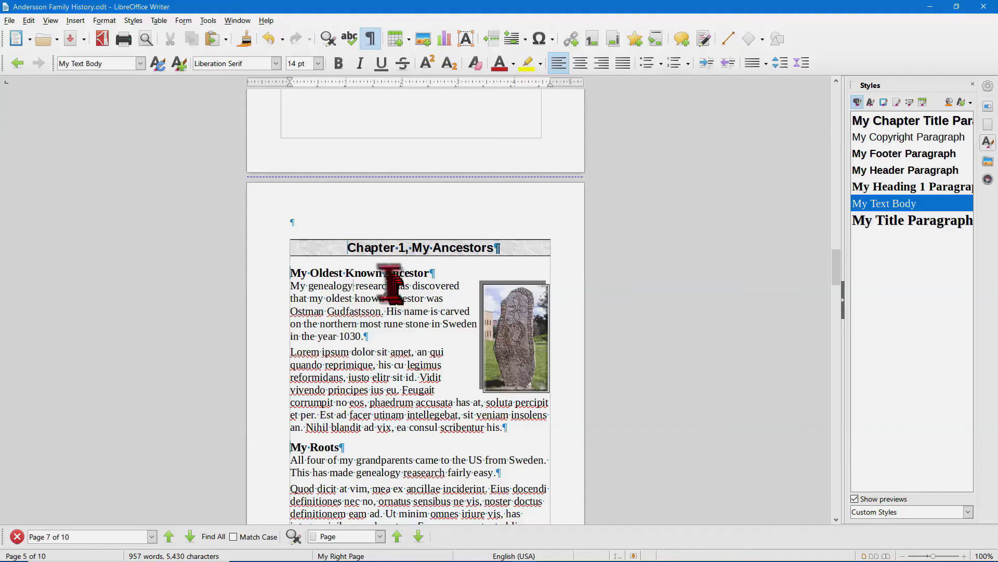
click(327, 222)
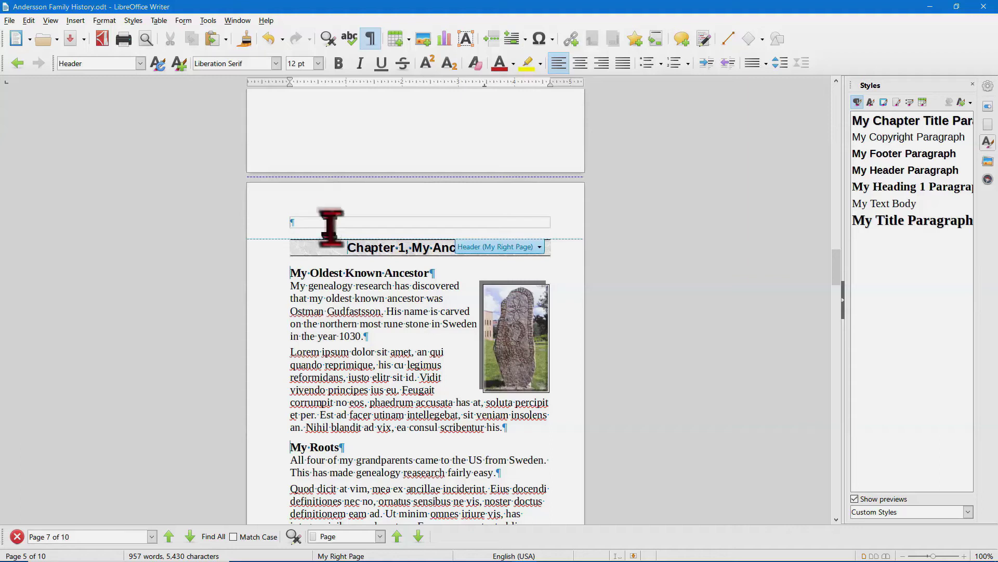
click(426, 298)
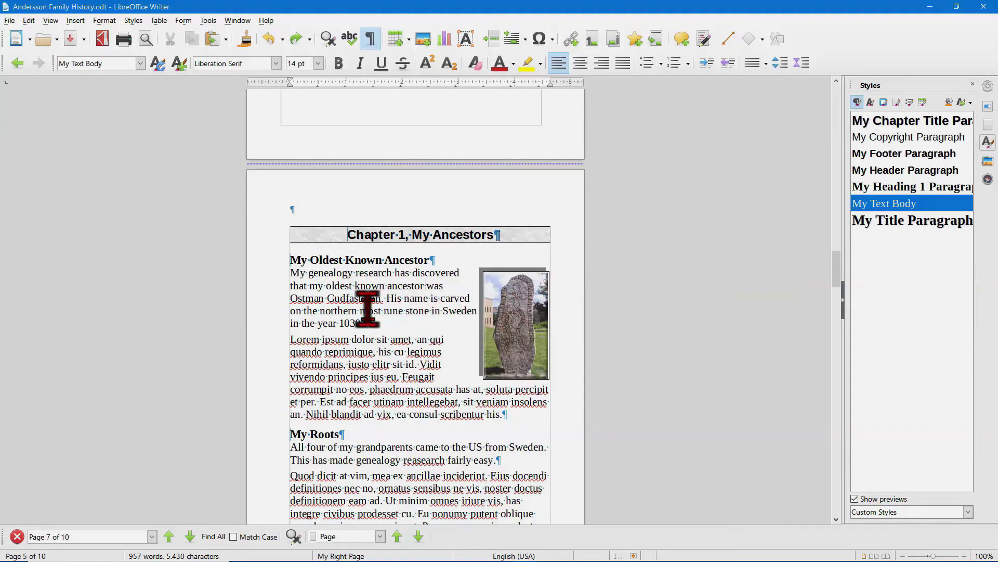
click(310, 209)
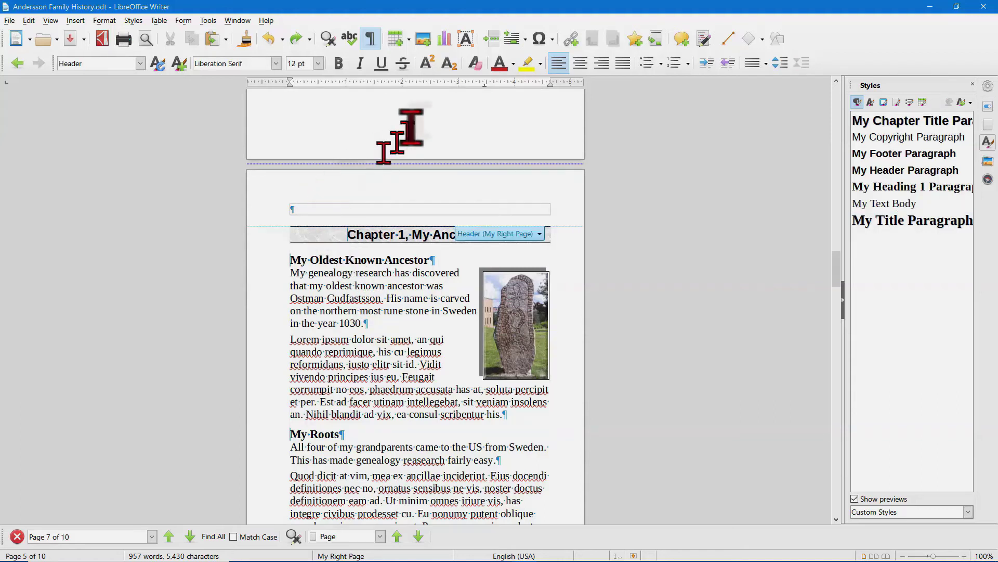
click(522, 39)
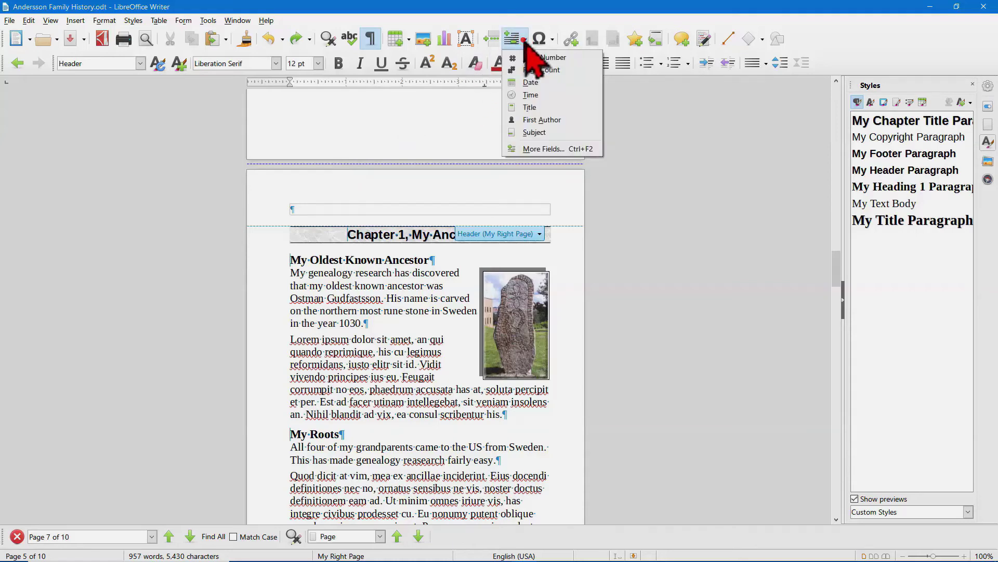
Step: Insert a Chapter name field ('Chapter 1, My Ancestors') into page 5's header, styled My Header Paragraph
click(540, 148)
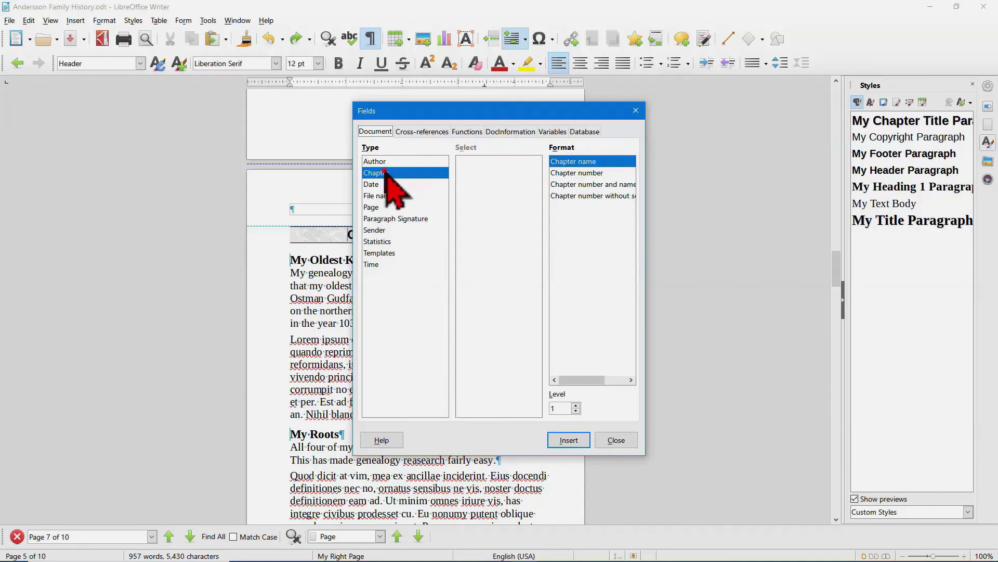
click(563, 162)
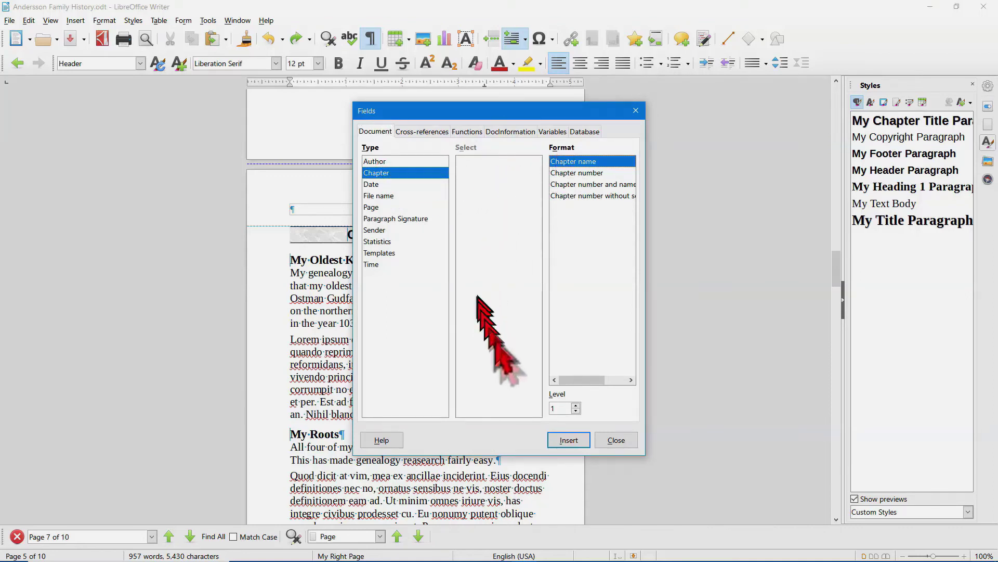
click(570, 439)
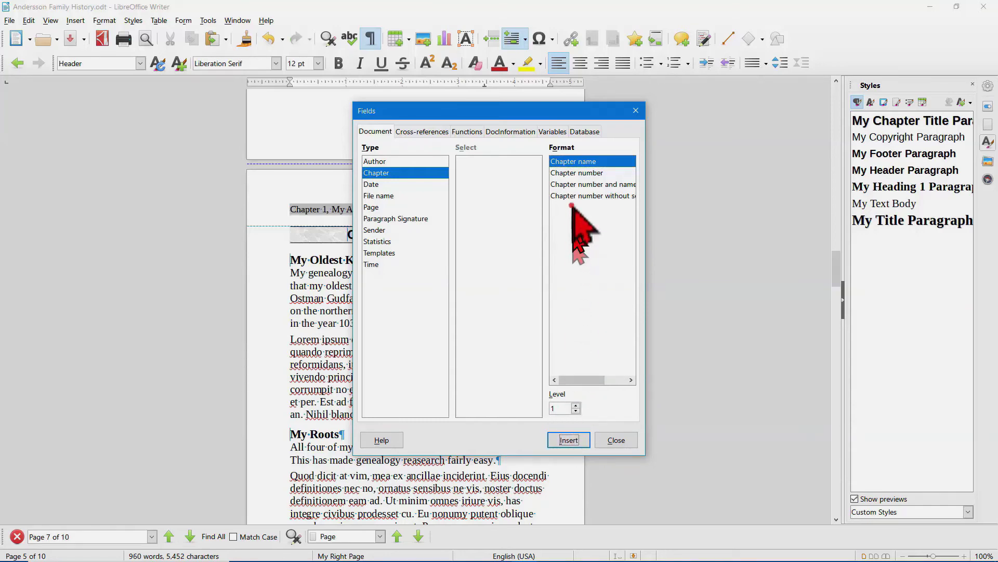
click(615, 440)
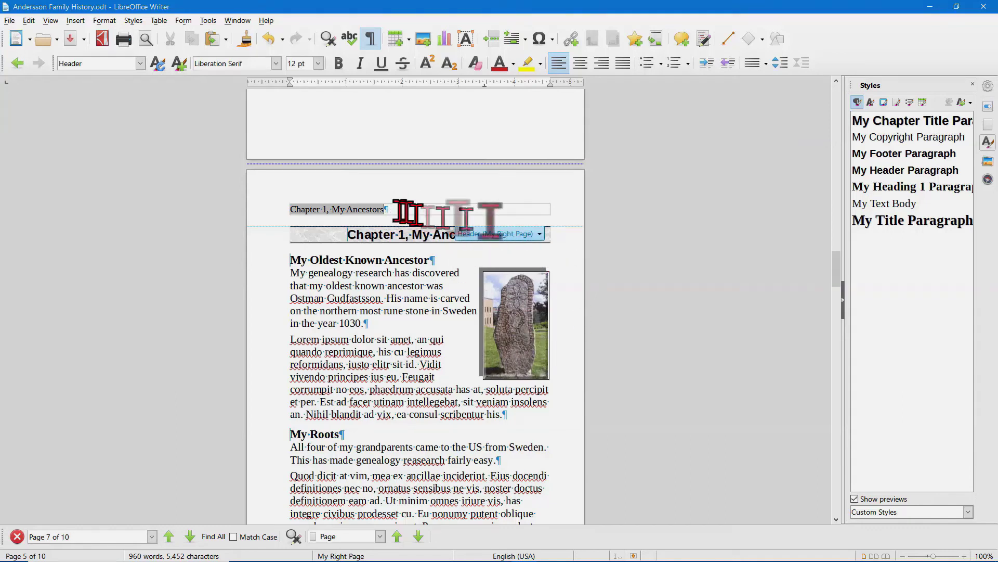
double_click(884, 171)
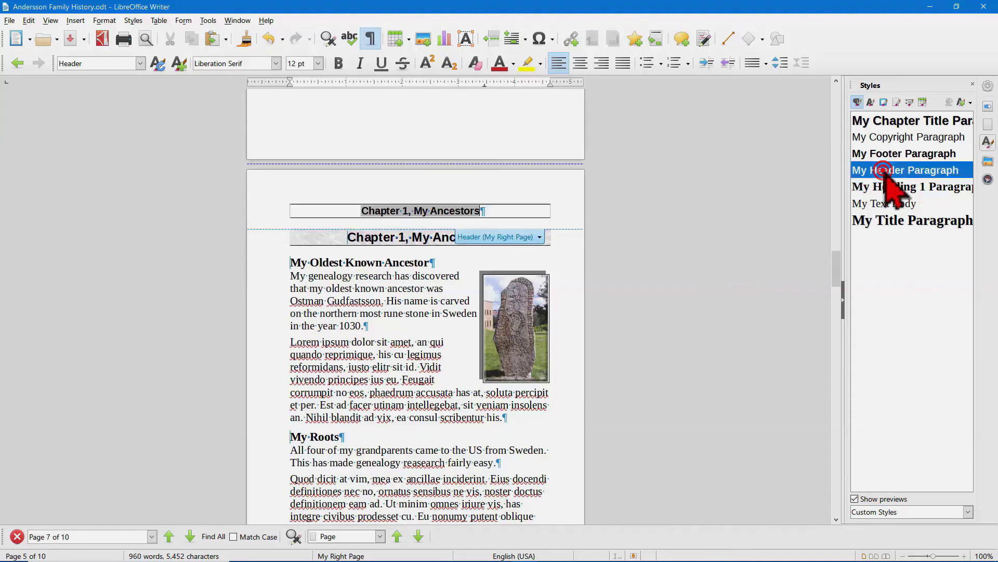
click(419, 278)
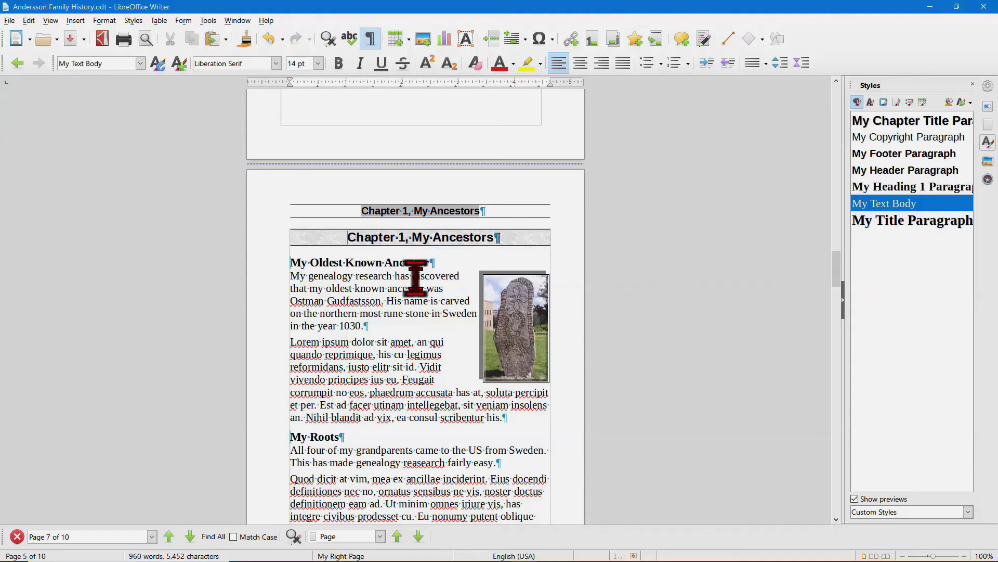
Step: Scroll through the book's pages, checking each page's running header and footer
scroll(416, 278, down, 7)
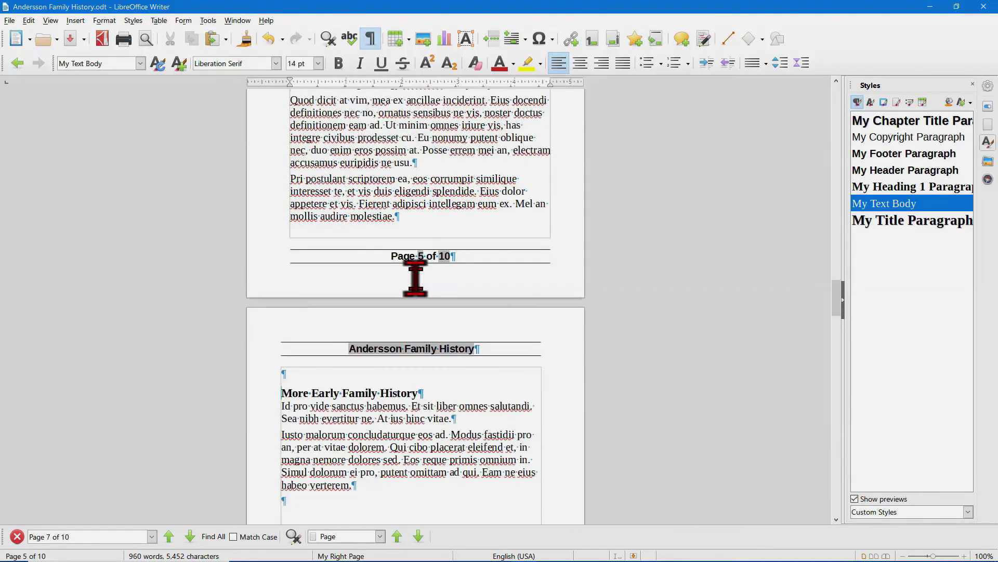
scroll(416, 279, down, 2)
scroll(415, 278, down, 7)
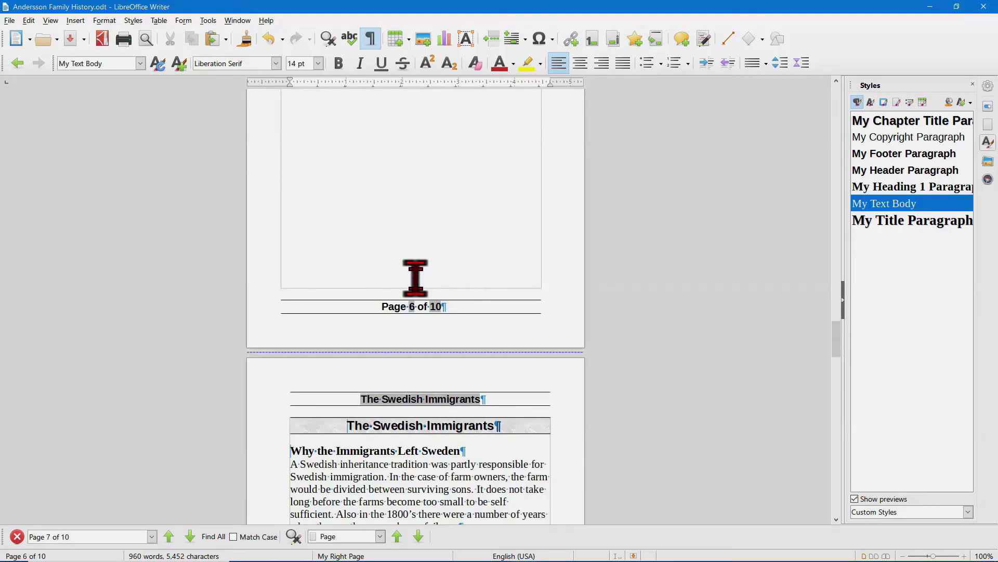
scroll(415, 278, up, 10)
scroll(416, 278, up, 7)
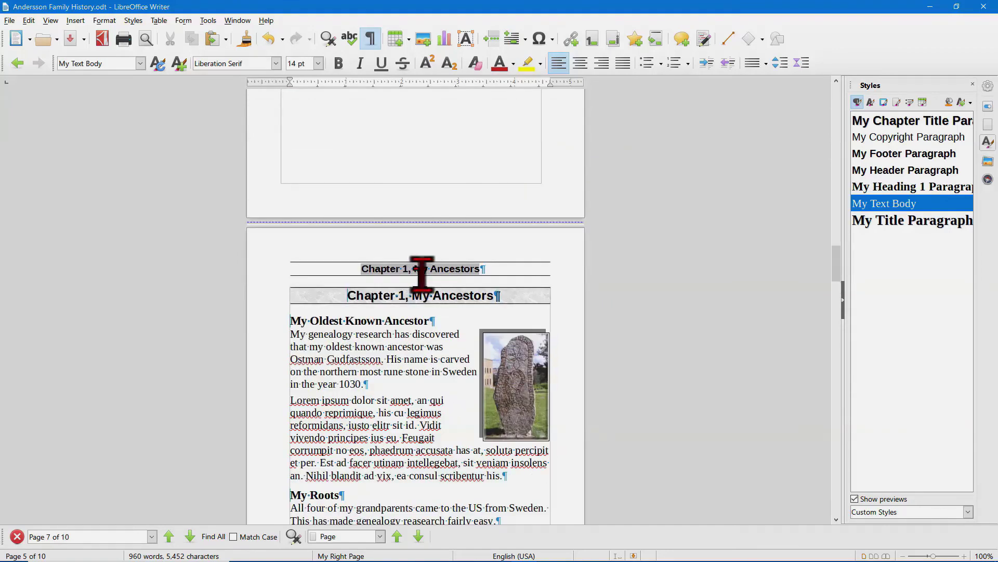
scroll(432, 262, down, 1)
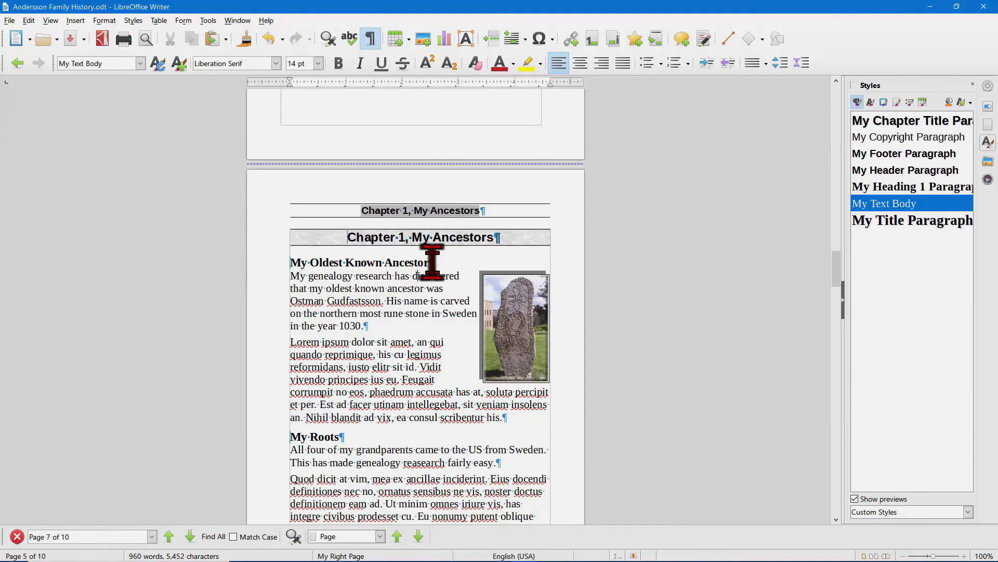
scroll(417, 279, down, 1)
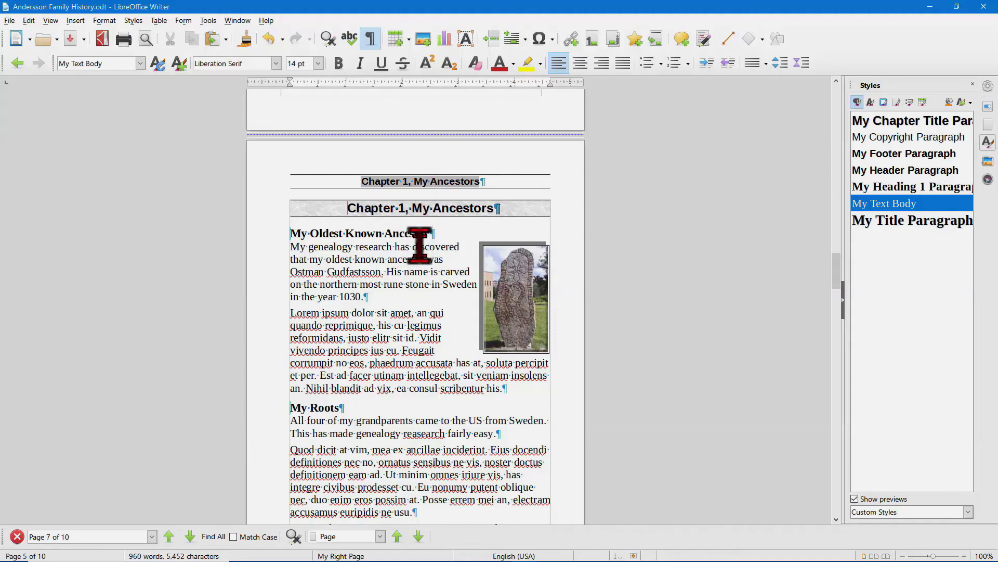
scroll(420, 245, down, 10)
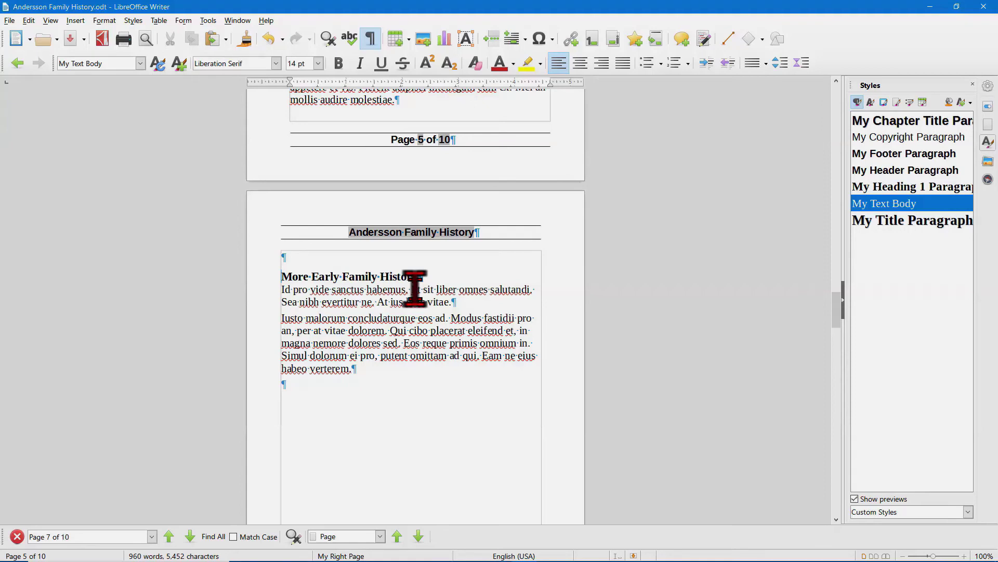
scroll(415, 288, up, 8)
scroll(416, 286, up, 2)
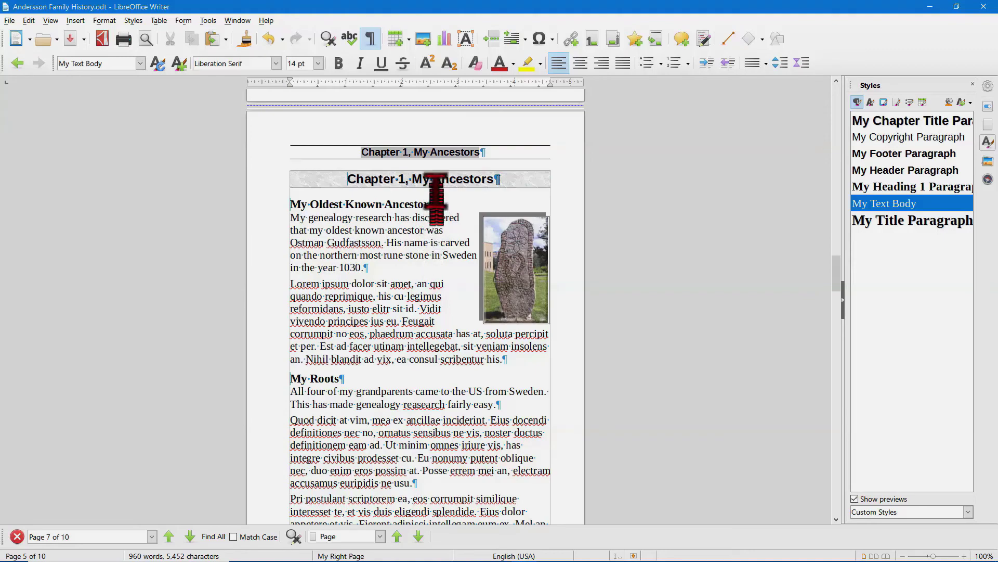
scroll(416, 253, down, 3)
scroll(418, 257, down, 7)
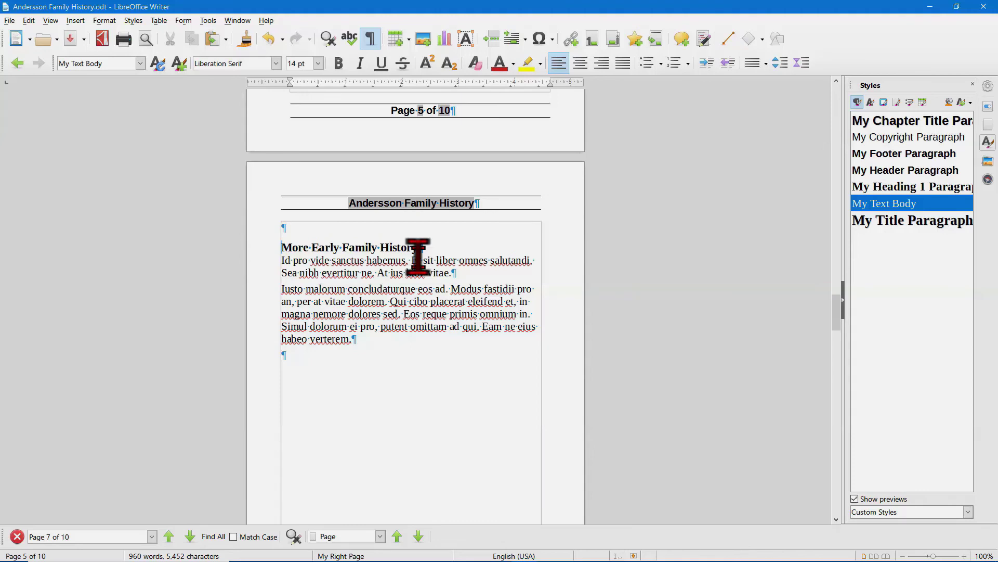
scroll(418, 256, down, 10)
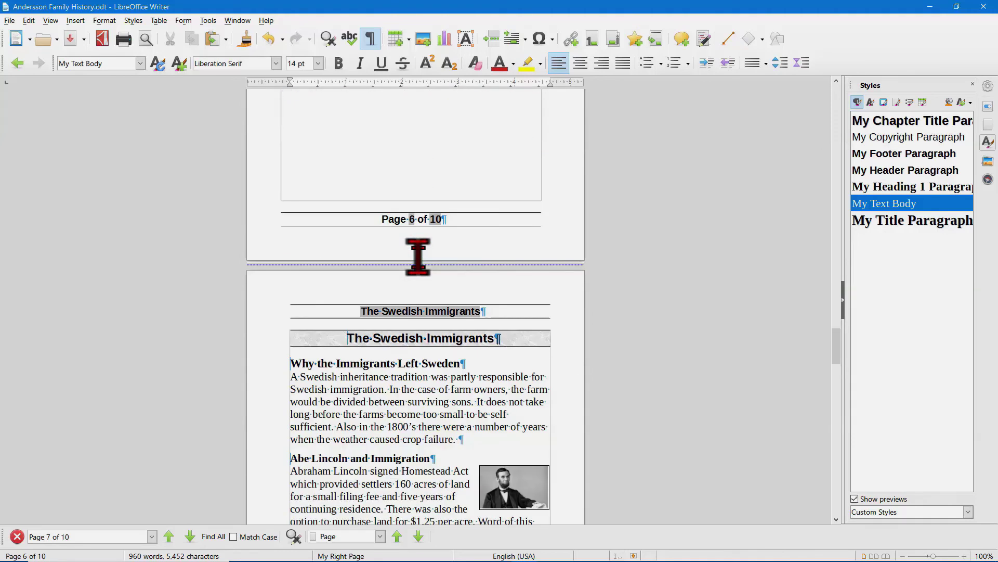
scroll(418, 256, down, 2)
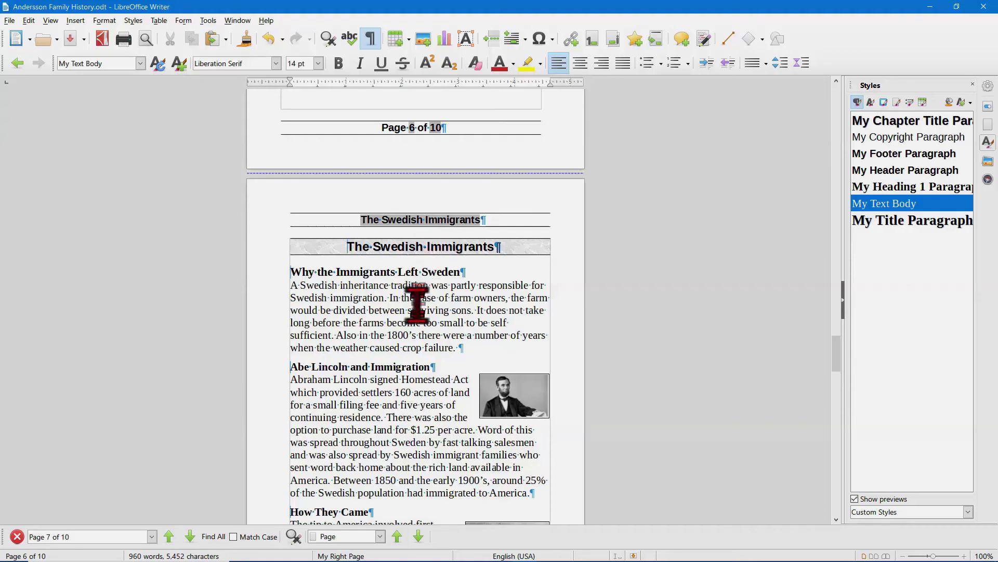
scroll(419, 289, down, 10)
scroll(424, 201, down, 1)
scroll(423, 201, down, 10)
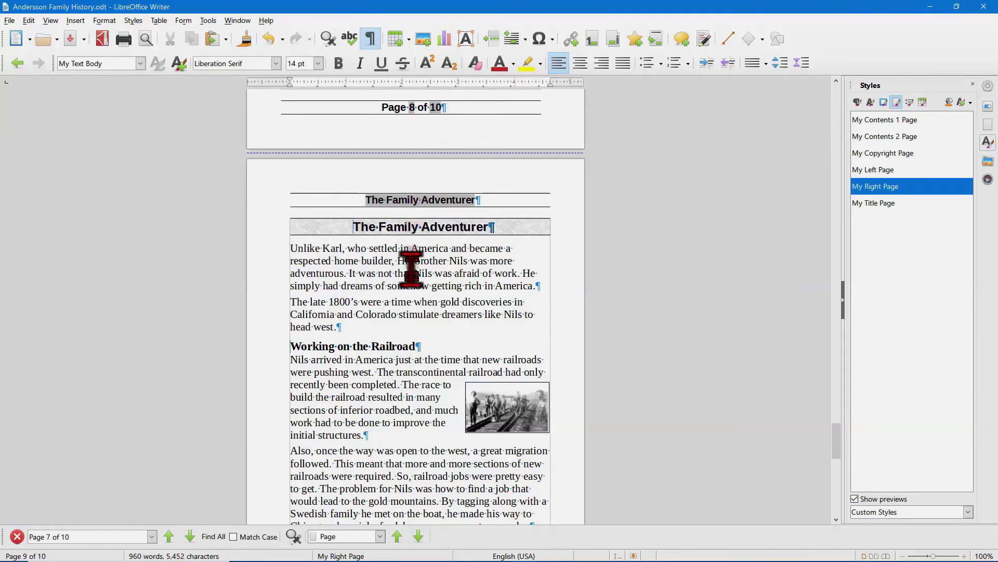
scroll(410, 267, down, 5)
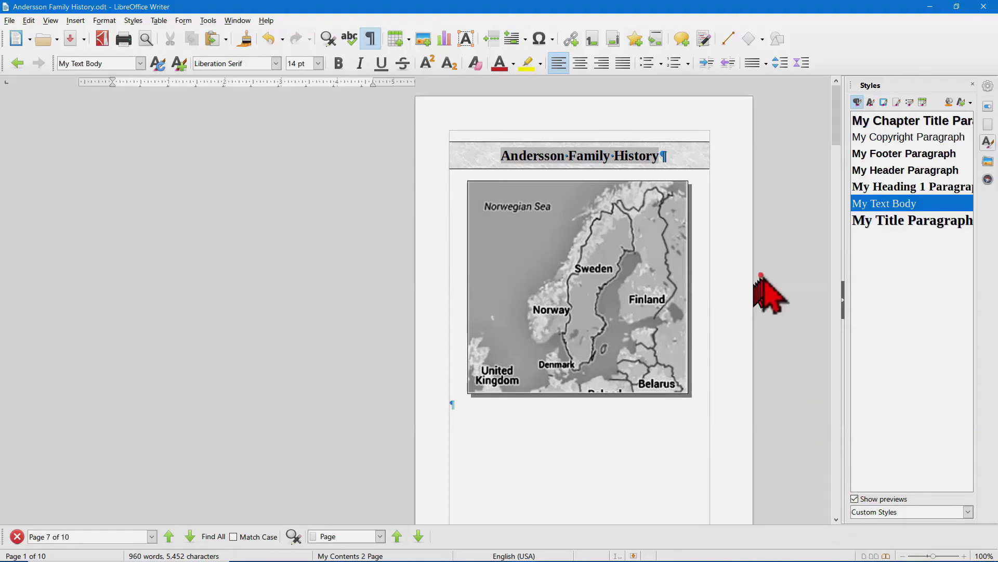
scroll(767, 271, down, 5)
scroll(766, 271, down, 15)
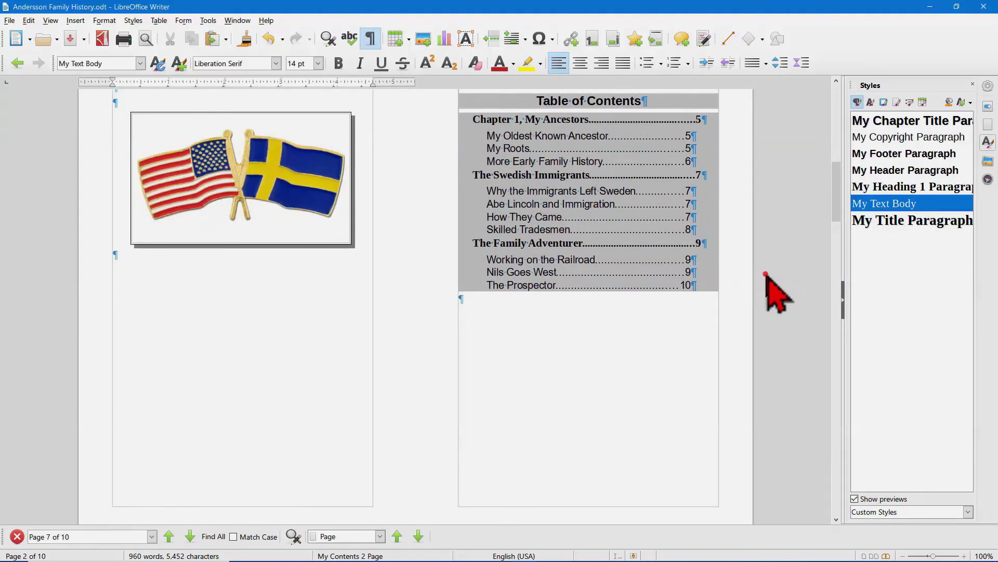
scroll(767, 275, down, 12)
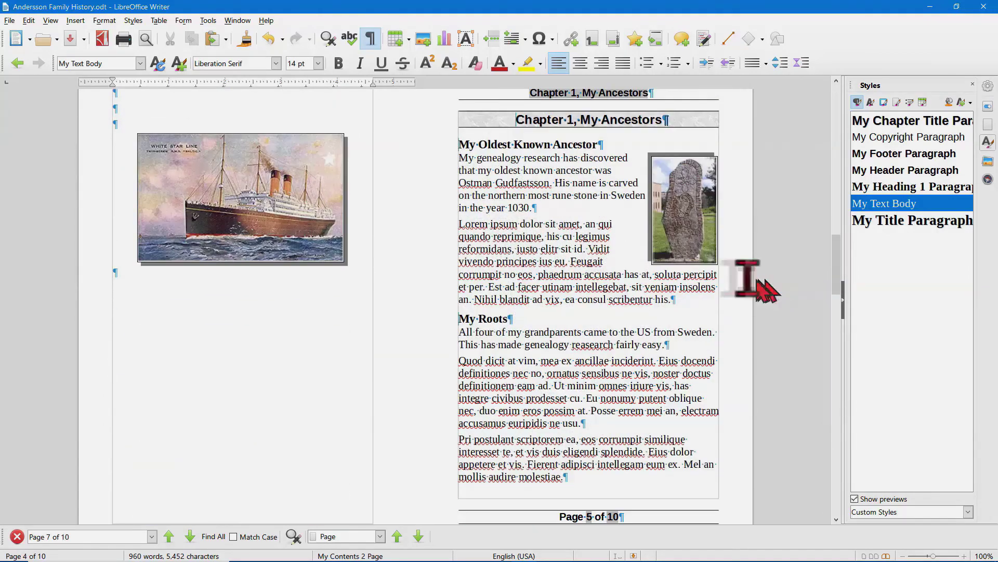
scroll(674, 278, down, 15)
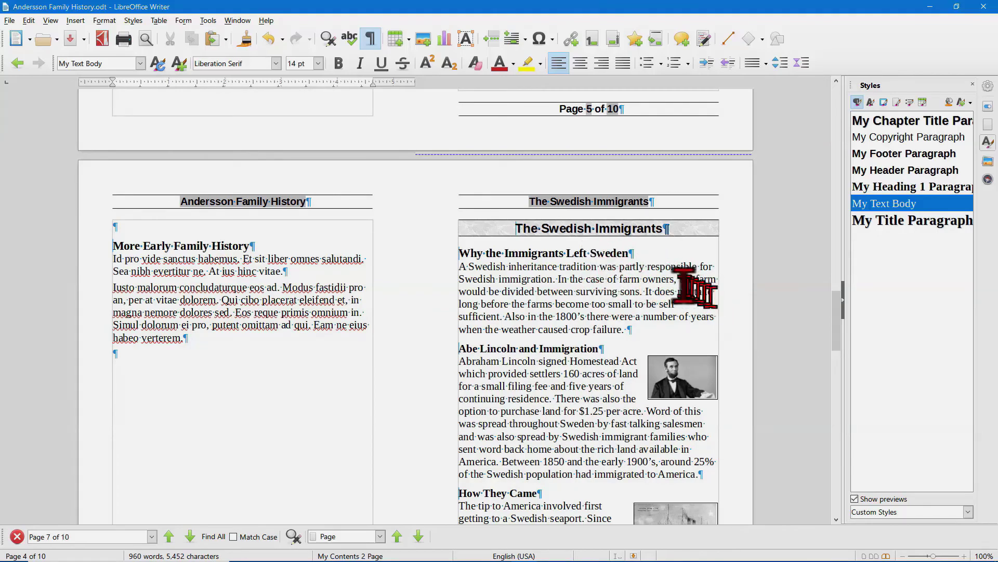
Step: Switch the layout to Book view and scroll through the two-page spreads
click(836, 310)
drag(836, 310, 837, 231)
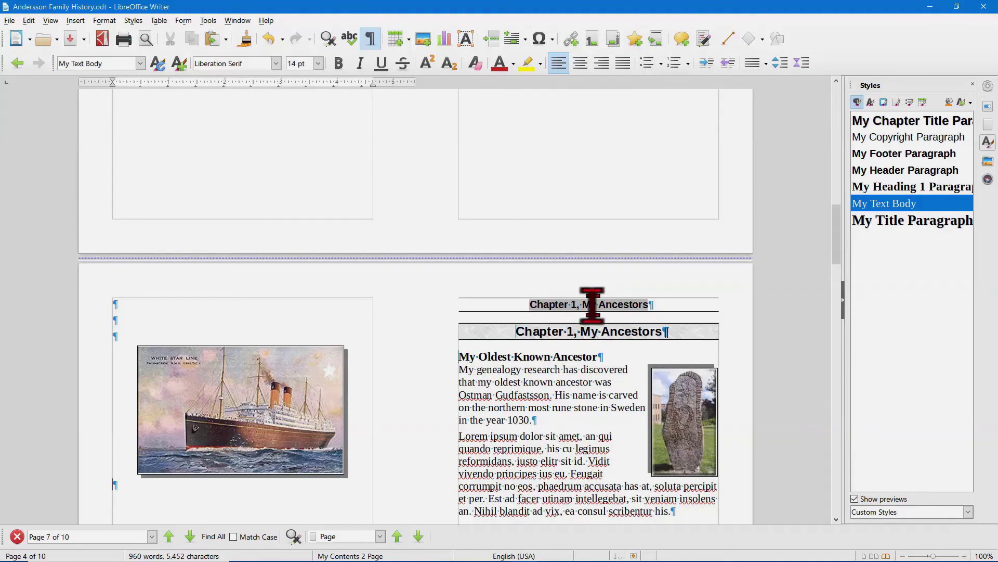
scroll(587, 338, down, 10)
scroll(583, 357, down, 6)
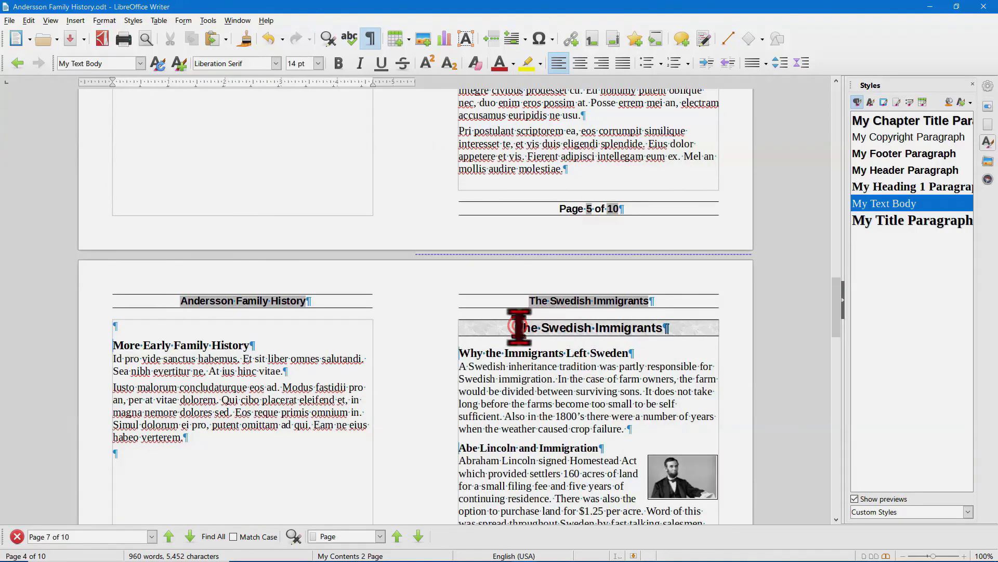
Step: Prefix The Swedish Immigrants title with 'Chapter 2,' and save the document
click(518, 327)
text(Chapter 2,)
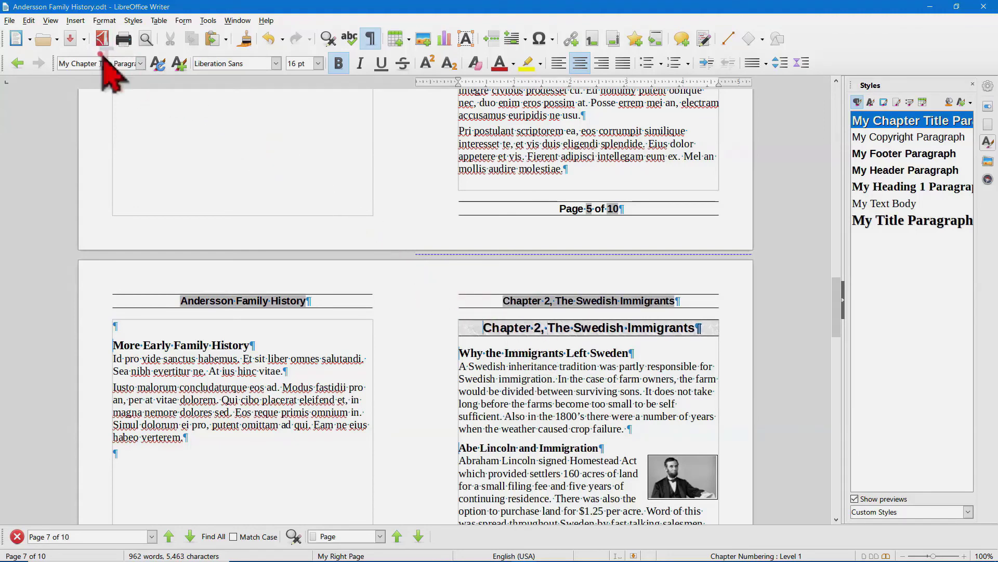
click(69, 39)
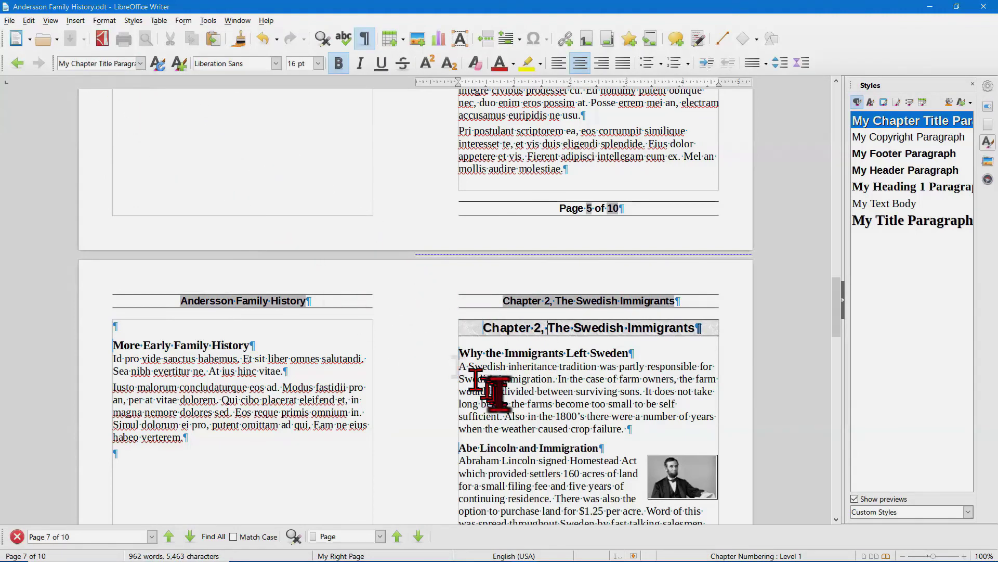
Step: Prefix The Family Adventurer heading with 'Chapter 3,'
scroll(507, 379, down, 12)
scroll(507, 379, down, 5)
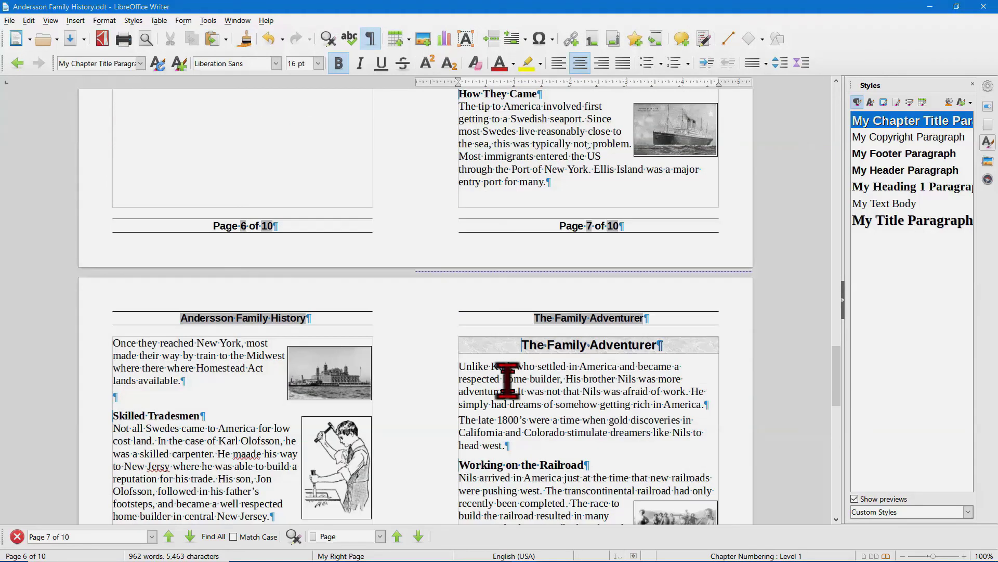
click(520, 344)
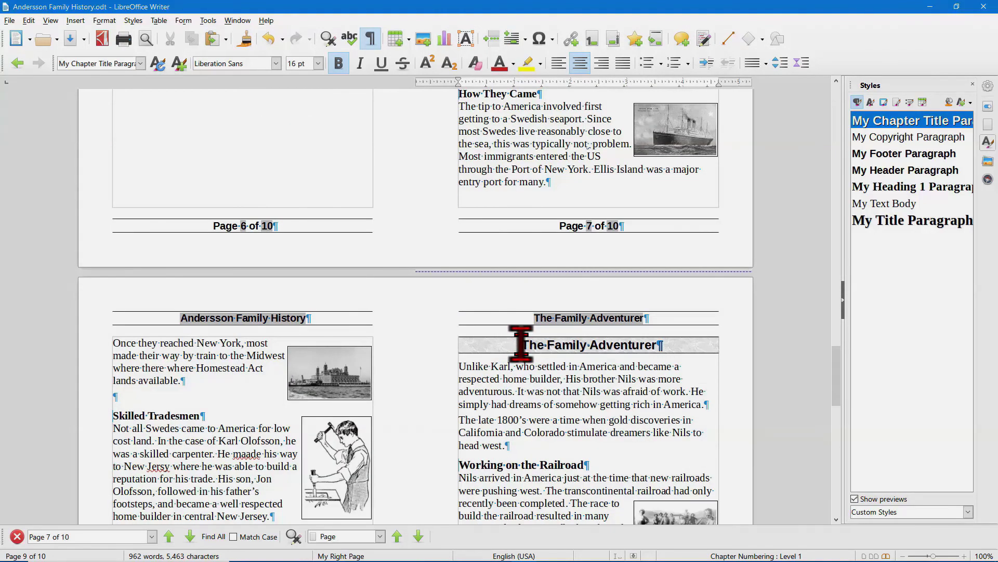
text(Chap)
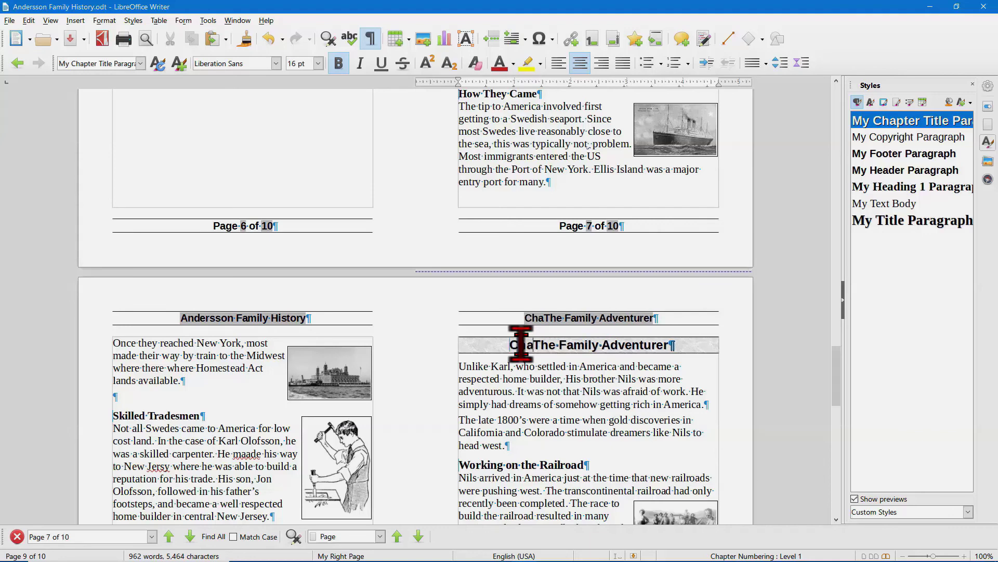
text(ter 3)
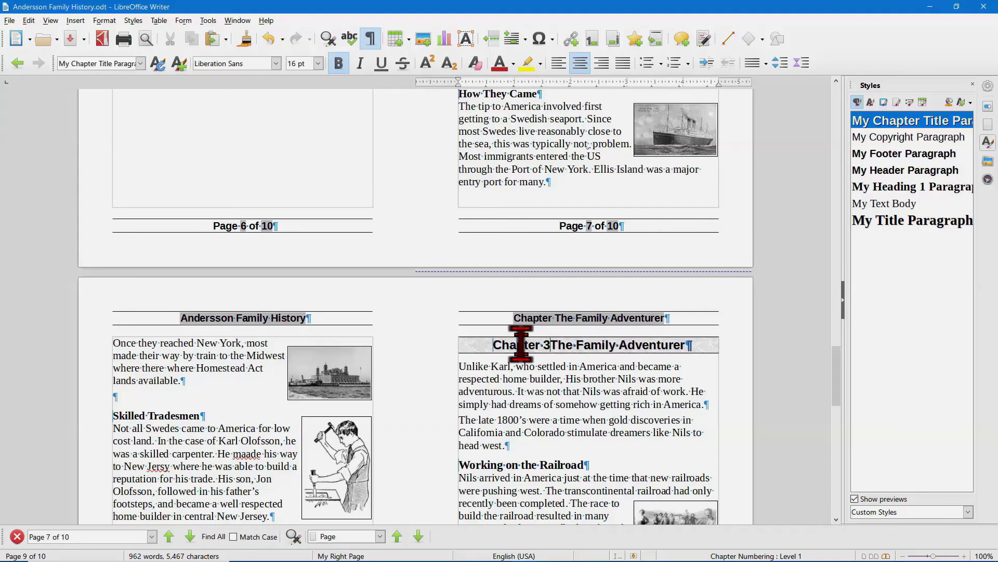
text(,)
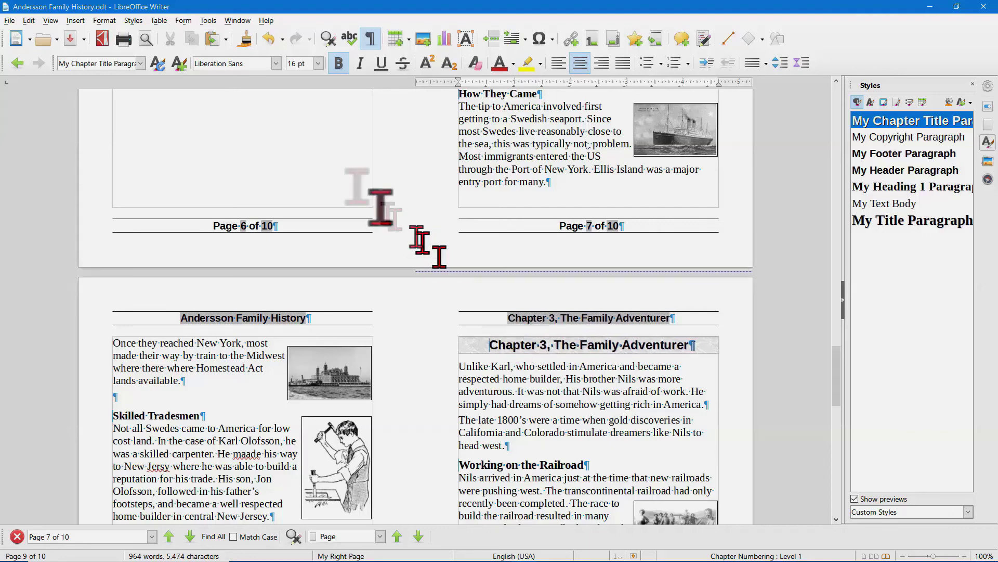
Step: Update all fields and the table of contents, then save the book
click(208, 20)
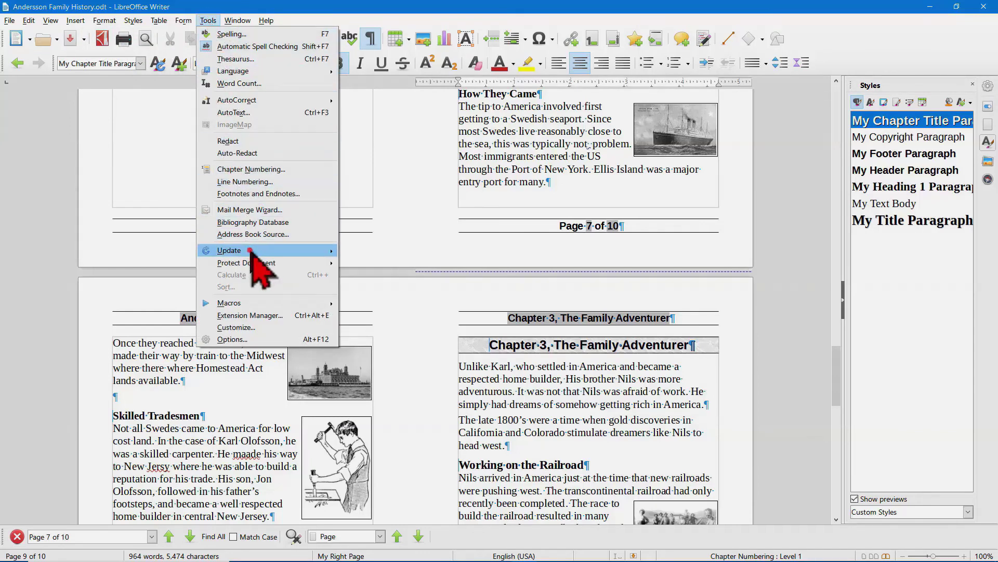
mouse_move(245, 250)
click(355, 250)
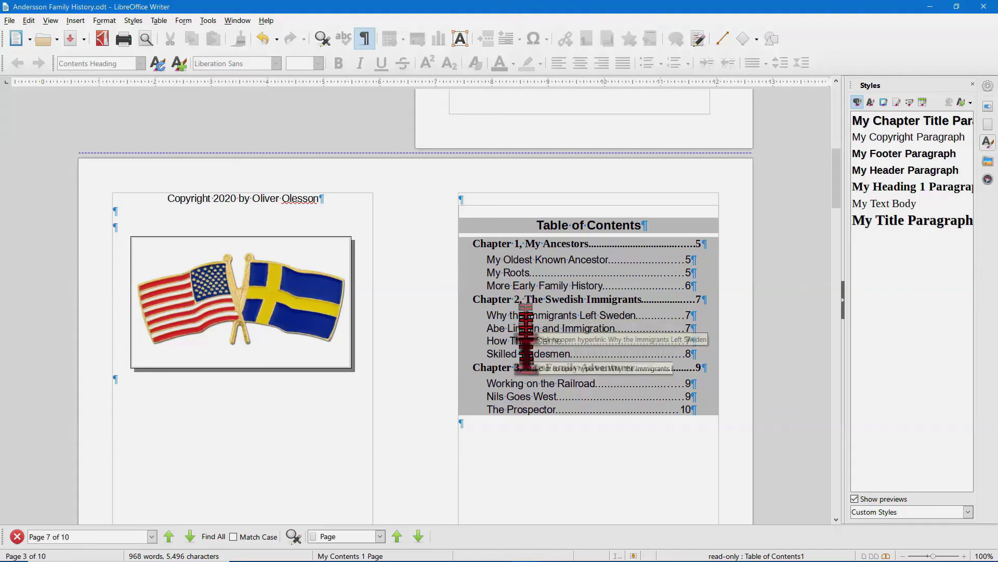
click(72, 39)
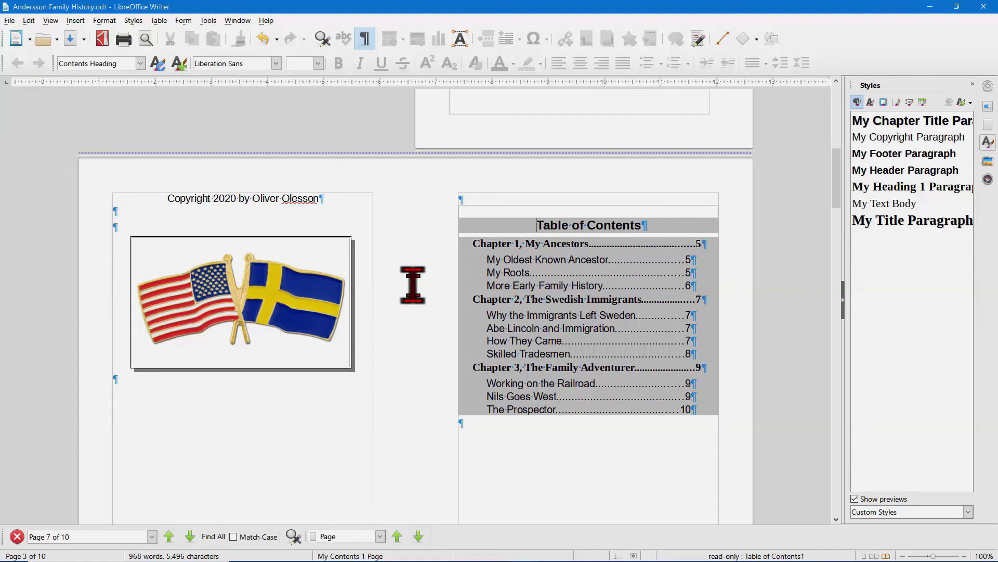
Step: Check that the table of contents lists the numbered chapter titles with page numbers
scroll(413, 284, down, 6)
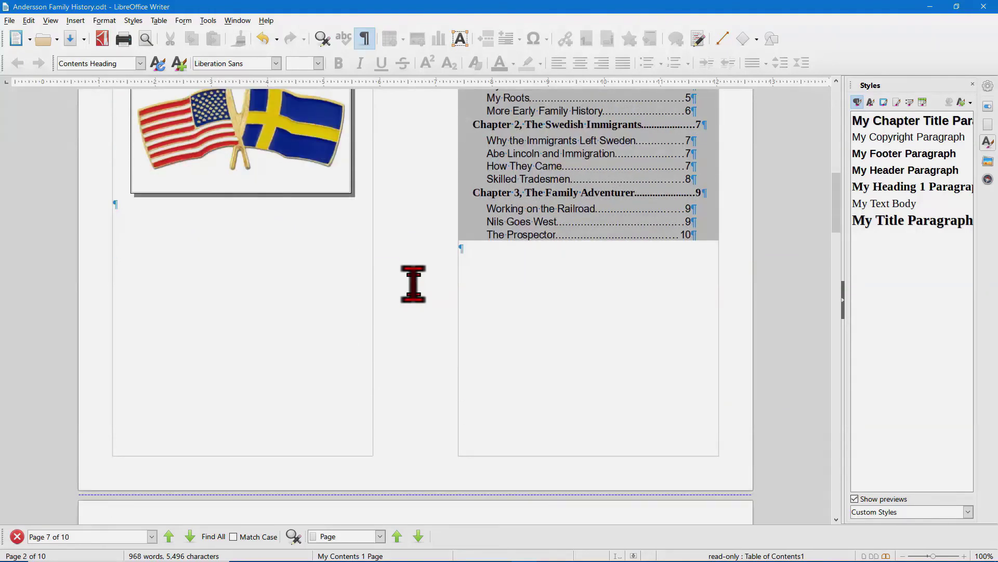
scroll(413, 284, down, 5)
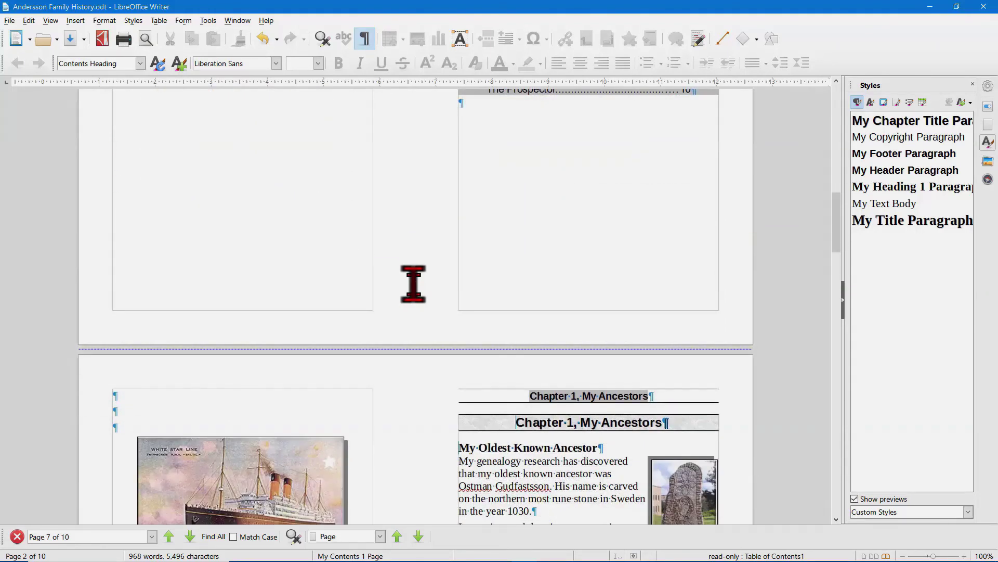
scroll(413, 284, up, 7)
scroll(413, 284, down, 20)
scroll(413, 284, up, 2)
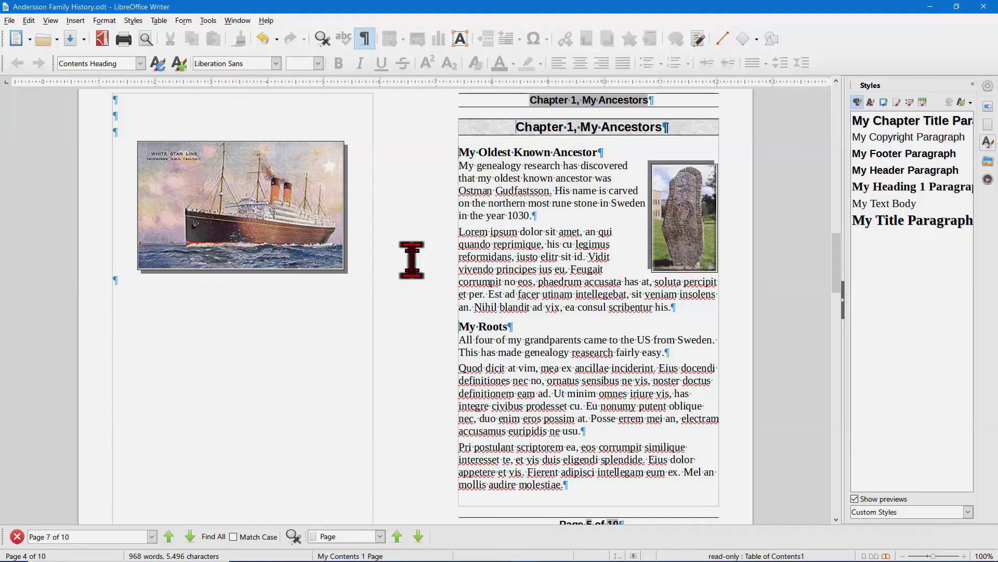
scroll(412, 260, down, 4)
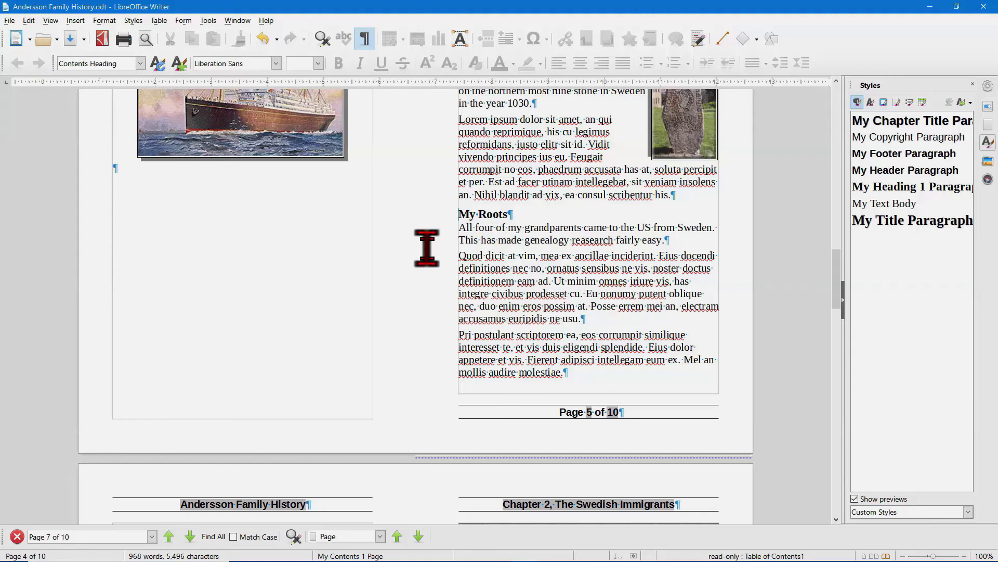
click(508, 241)
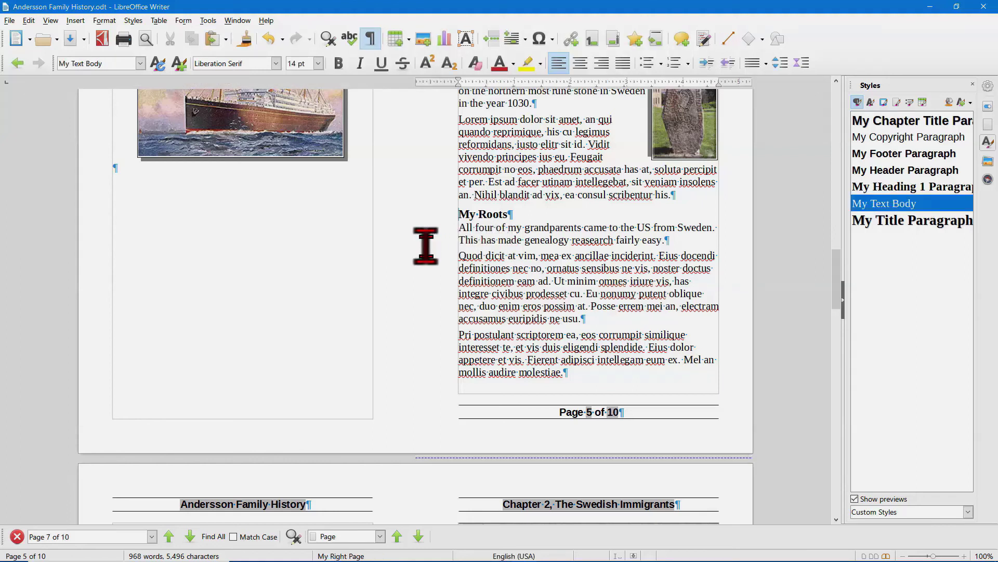
scroll(425, 245, up, 20)
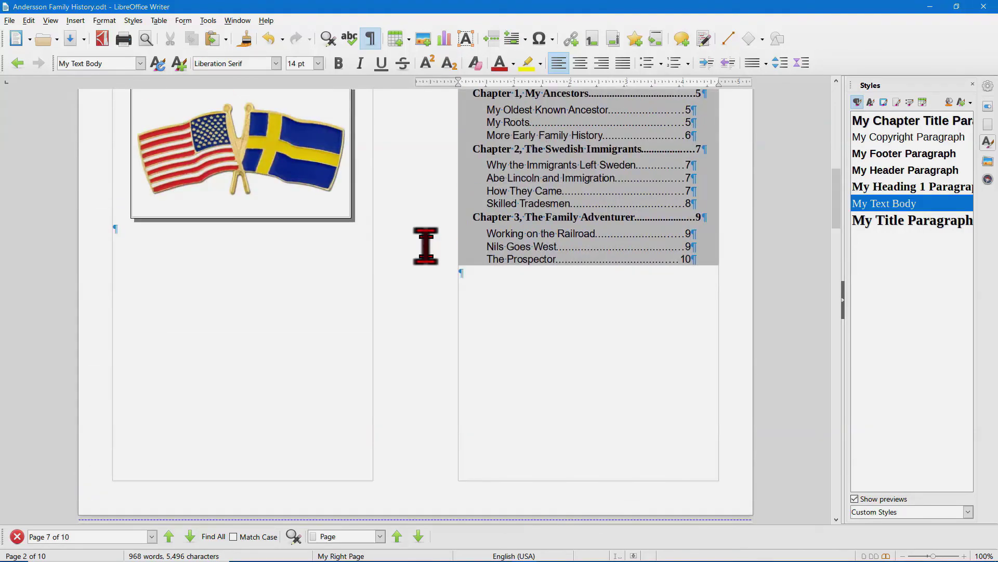
scroll(426, 246, up, 10)
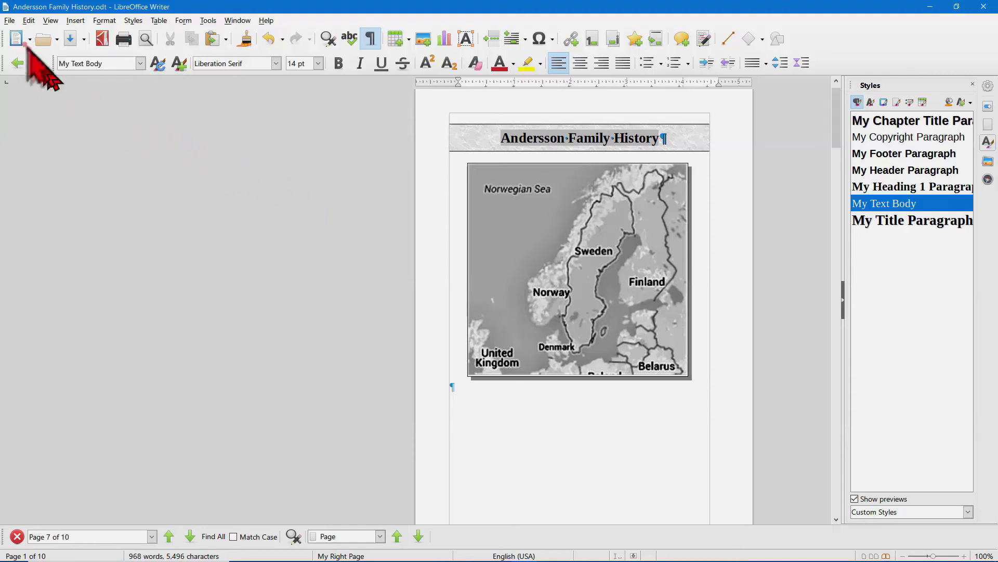
Step: Export the book with default PDF options as Andersson Family History.pdf in My Book Project
click(9, 21)
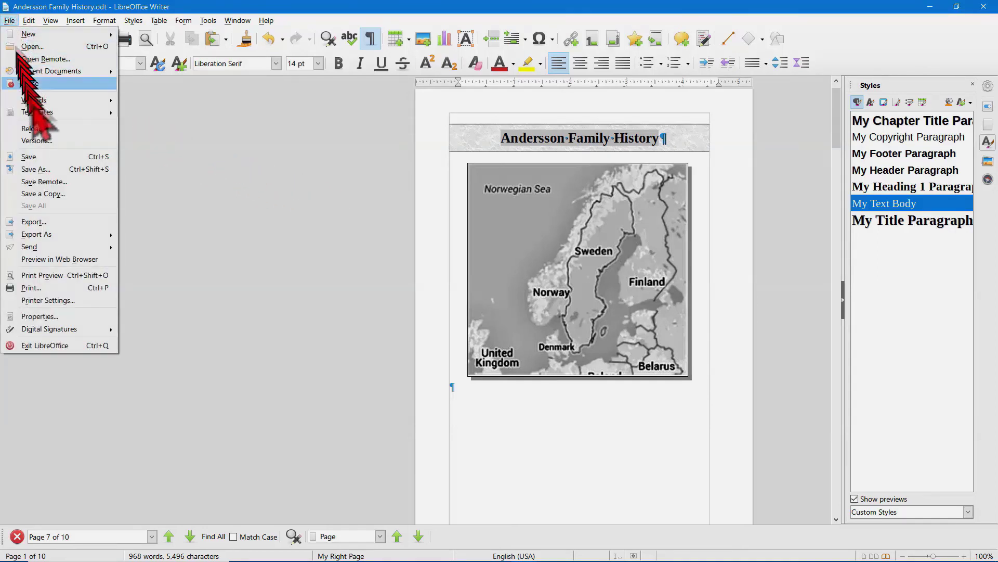
click(55, 233)
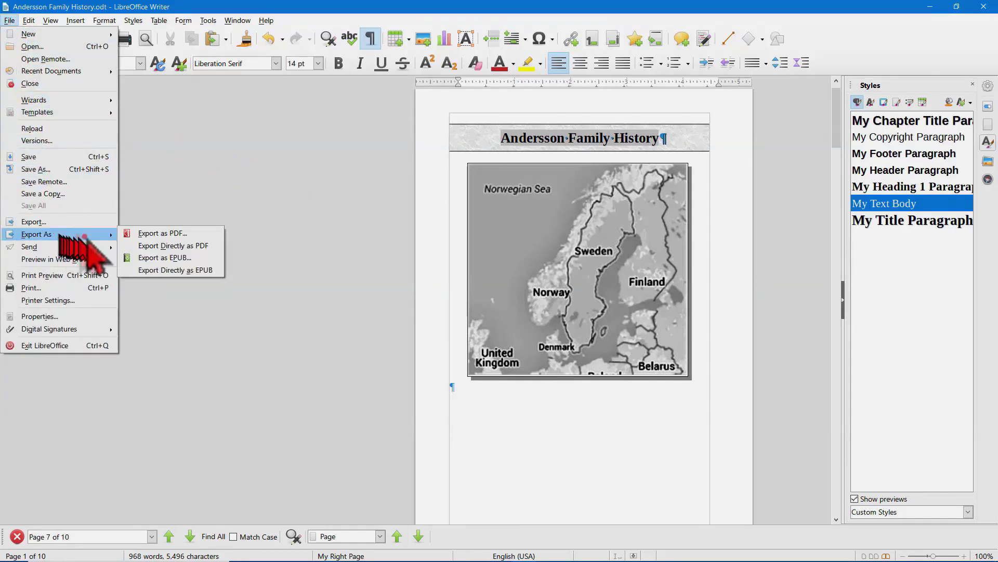
click(173, 234)
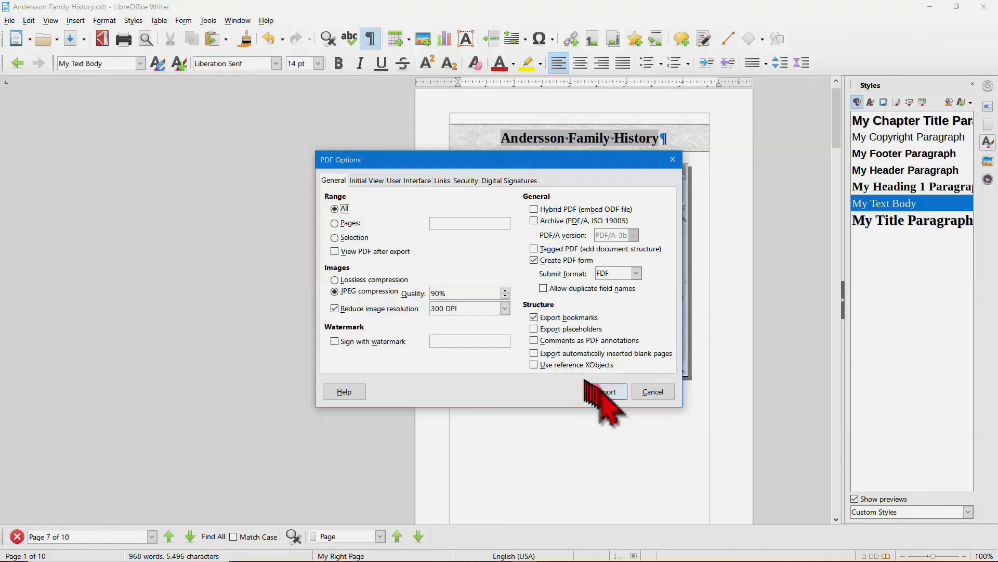
click(605, 391)
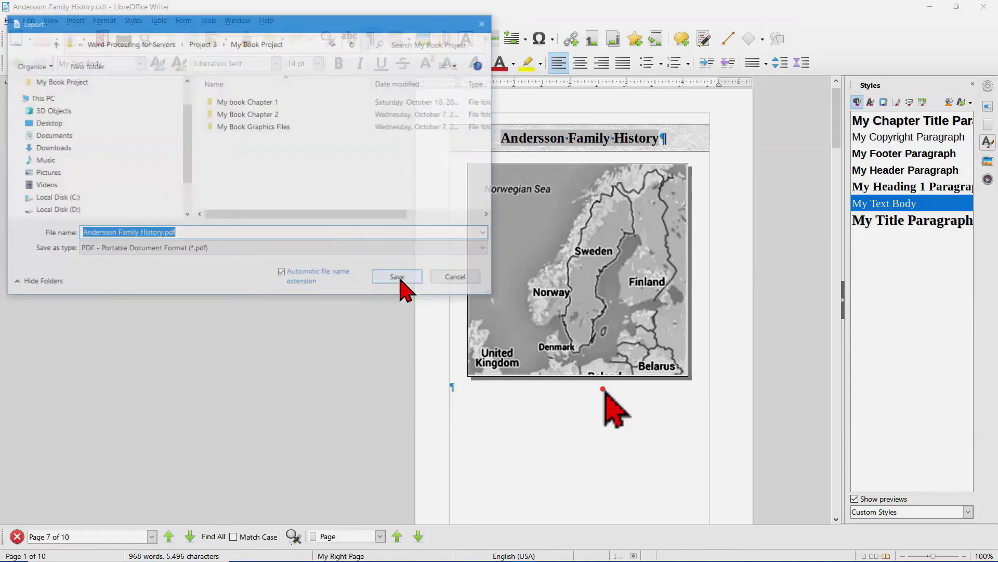
drag(272, 21, 410, 91)
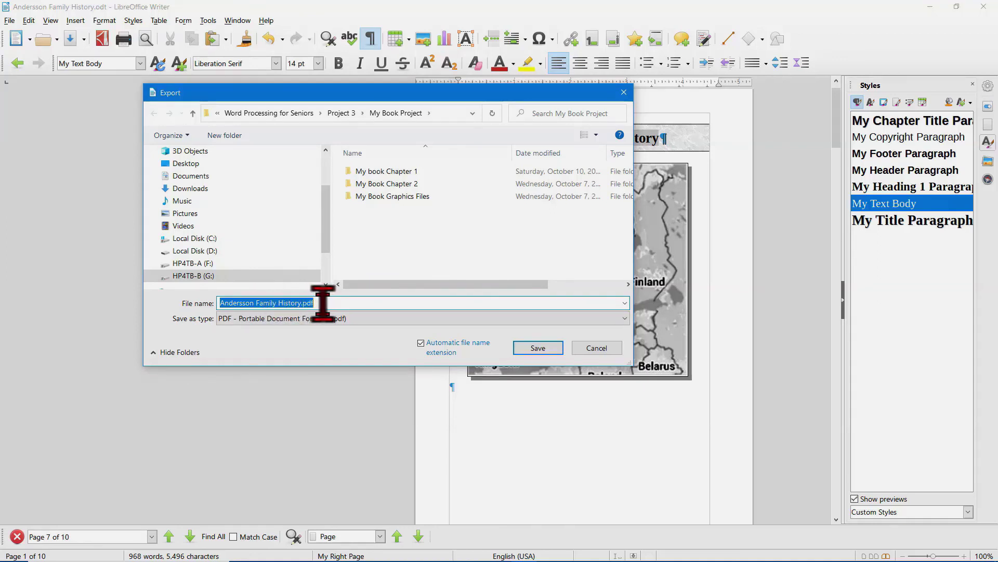
click(538, 348)
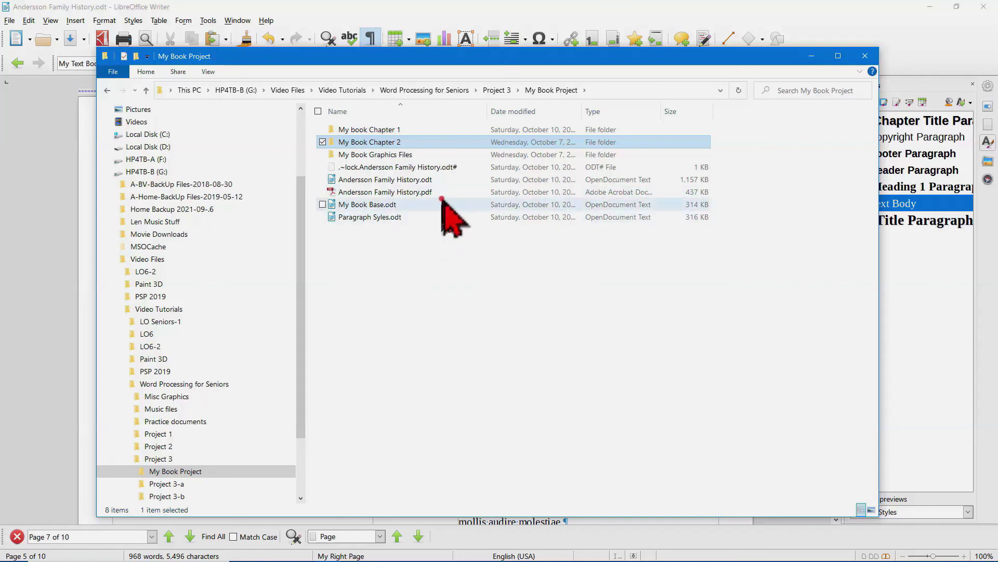
Step: Open Andersson Family History.pdf from the My Book Project folder in Adobe Reader
double_click(414, 192)
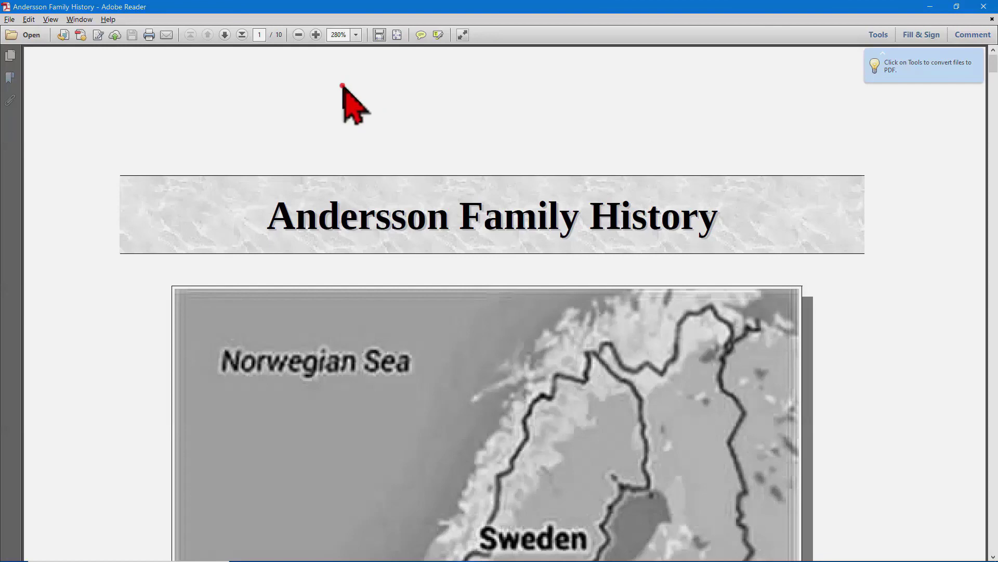
Step: Fit whole pages in the window and switch to Two Page View
click(398, 34)
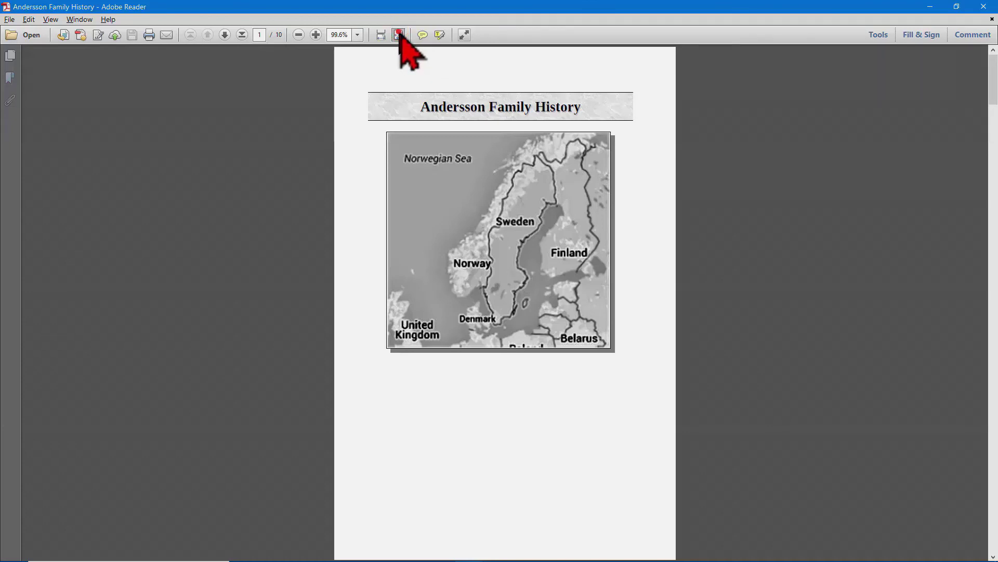
click(50, 19)
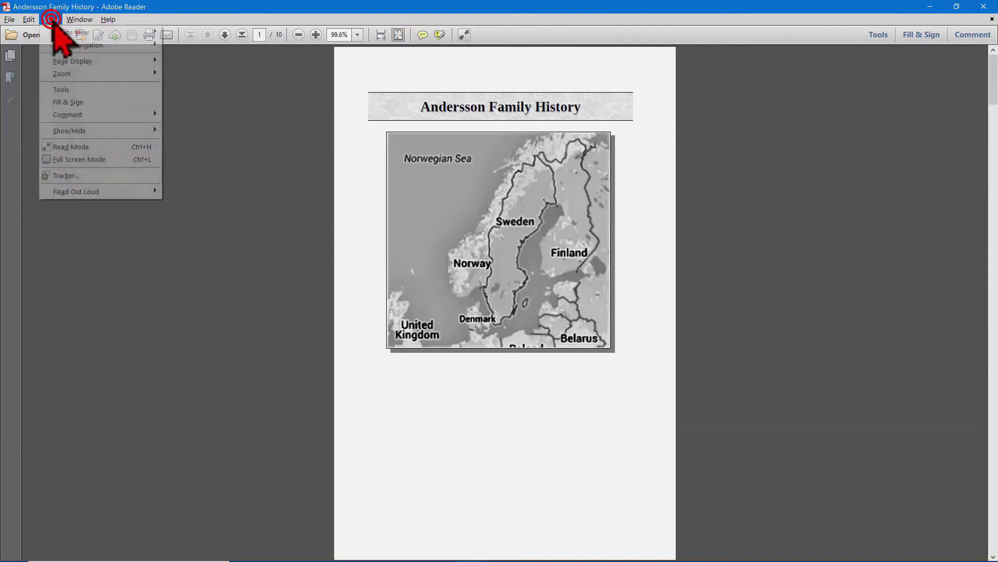
mouse_move(104, 61)
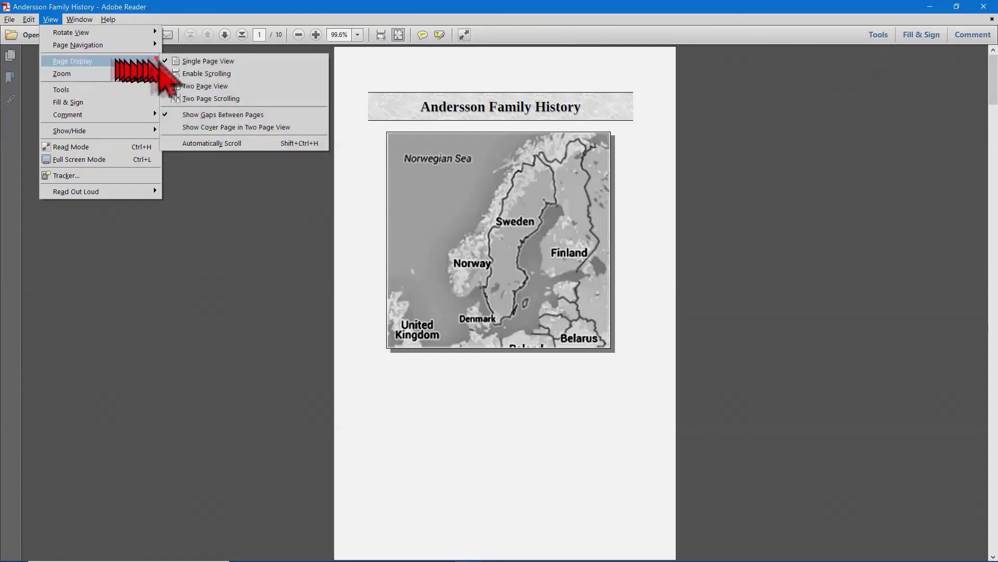
click(205, 86)
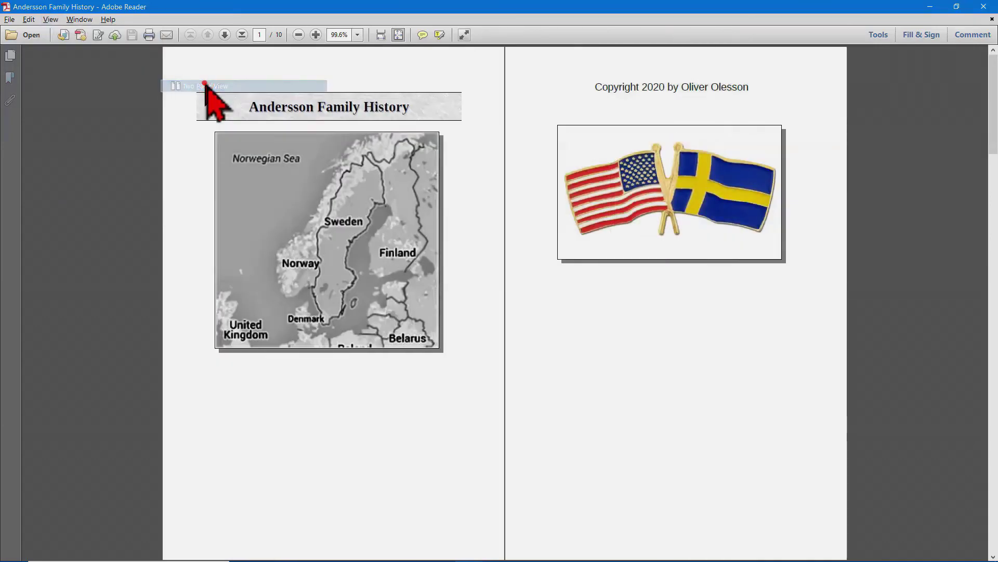
Step: Scroll through the spreads and jump to the book's last pages
scroll(249, 99, down, 6)
scroll(246, 87, down, 5)
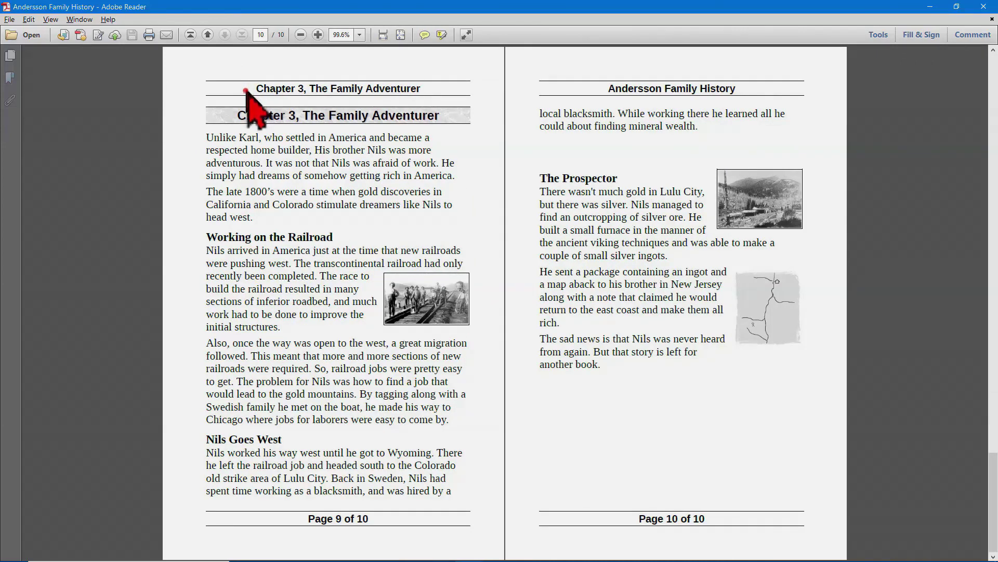
scroll(266, 106, up, 10)
key(End)
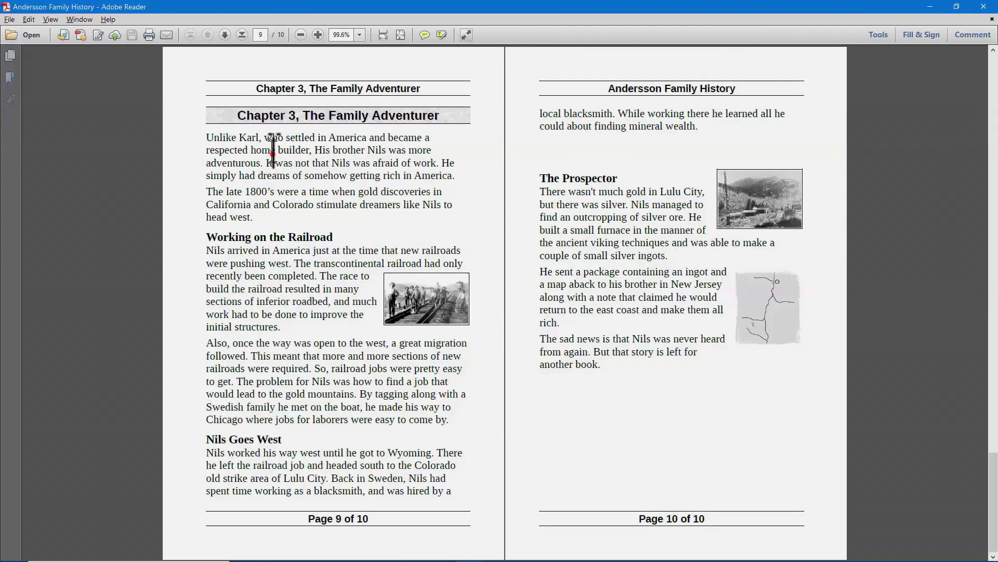